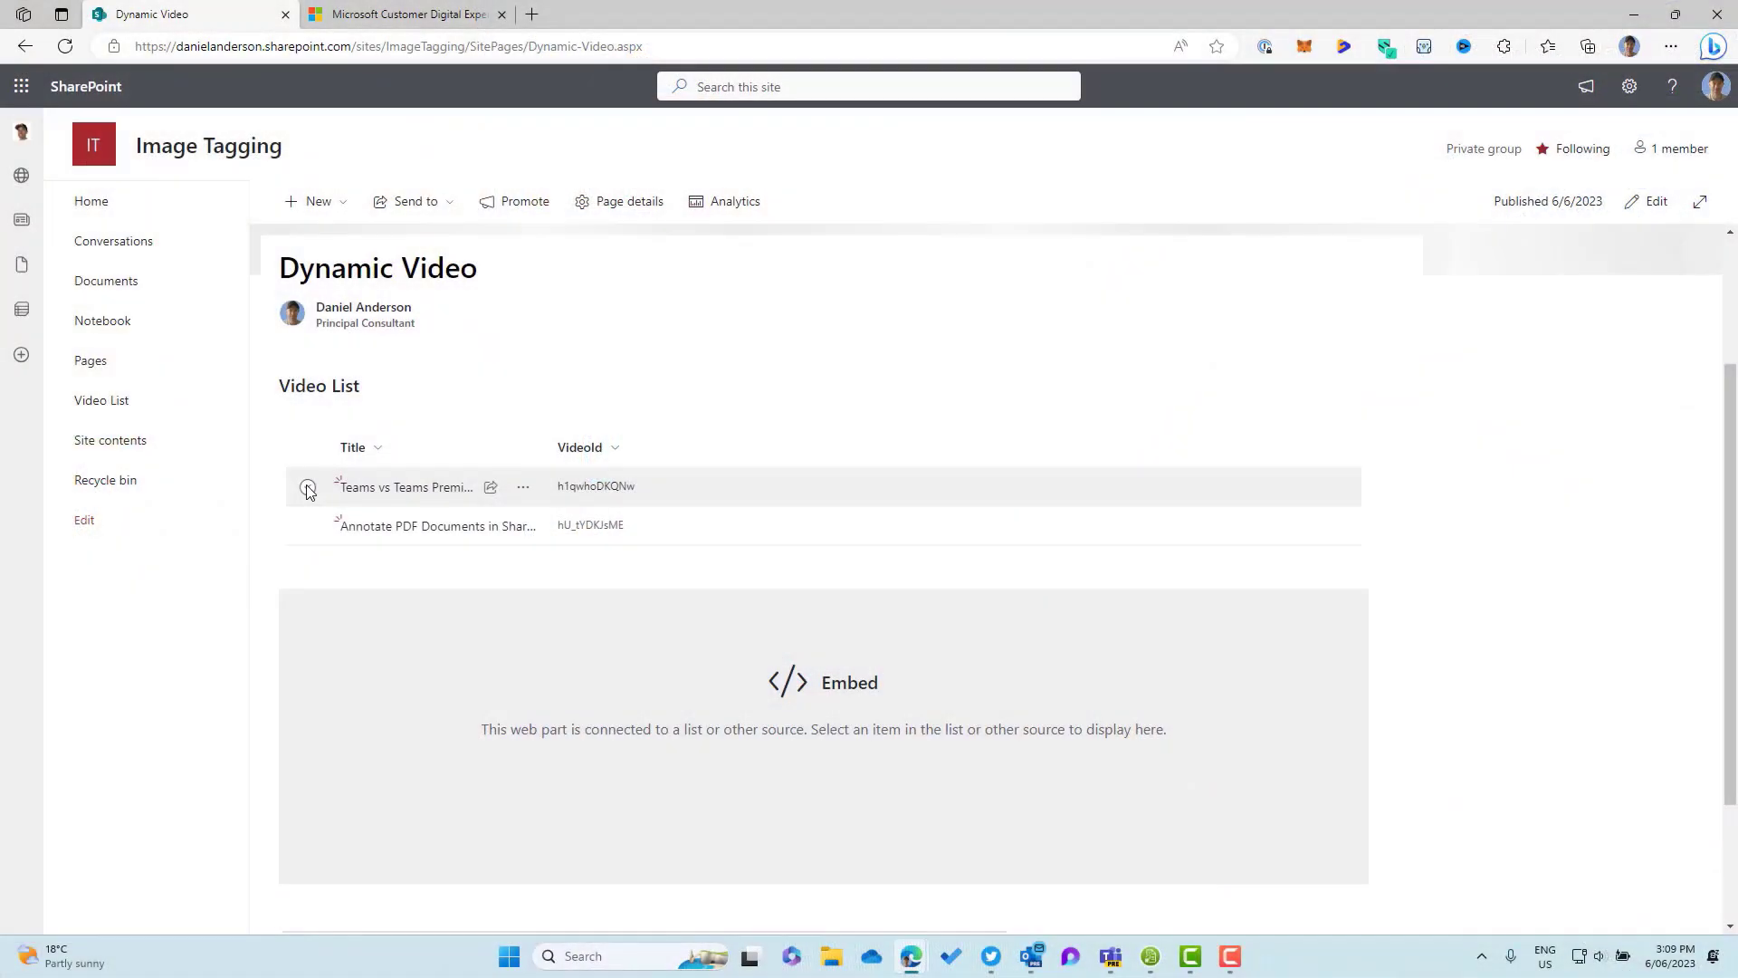
- Widen the Video List Title column and switch the embed from Teams vs Teams Premium to Annotate PDF Documents
left_click(308, 489)
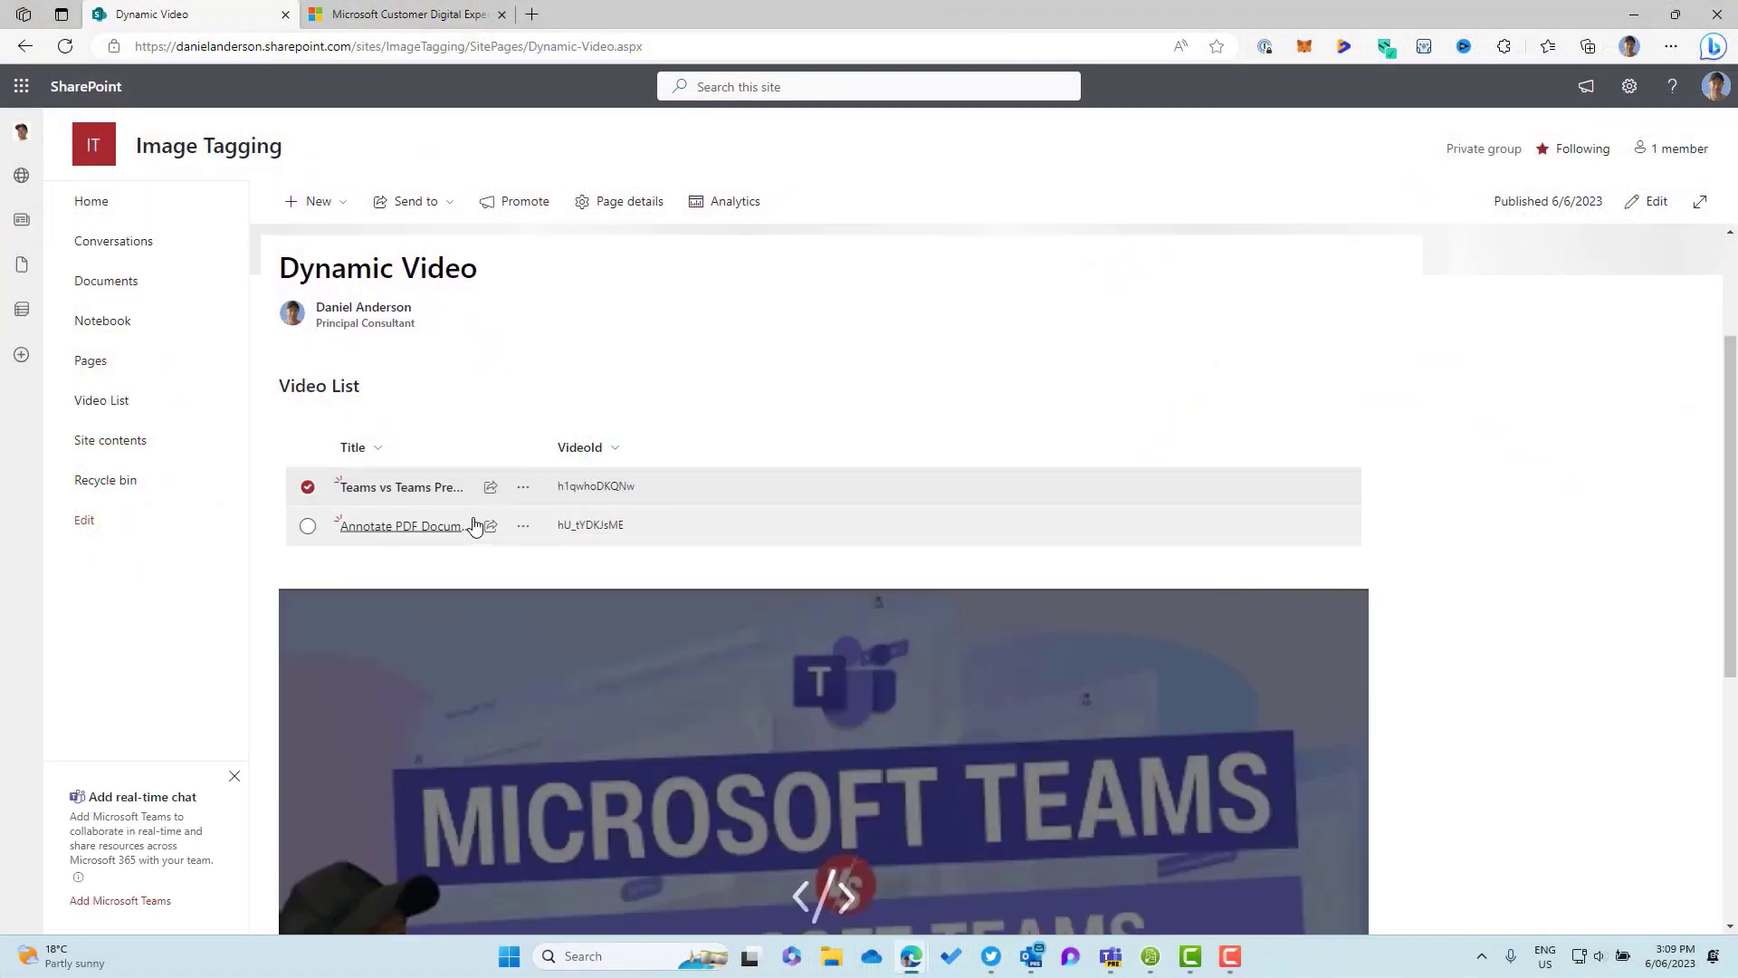
scroll(588, 543, "down", 1)
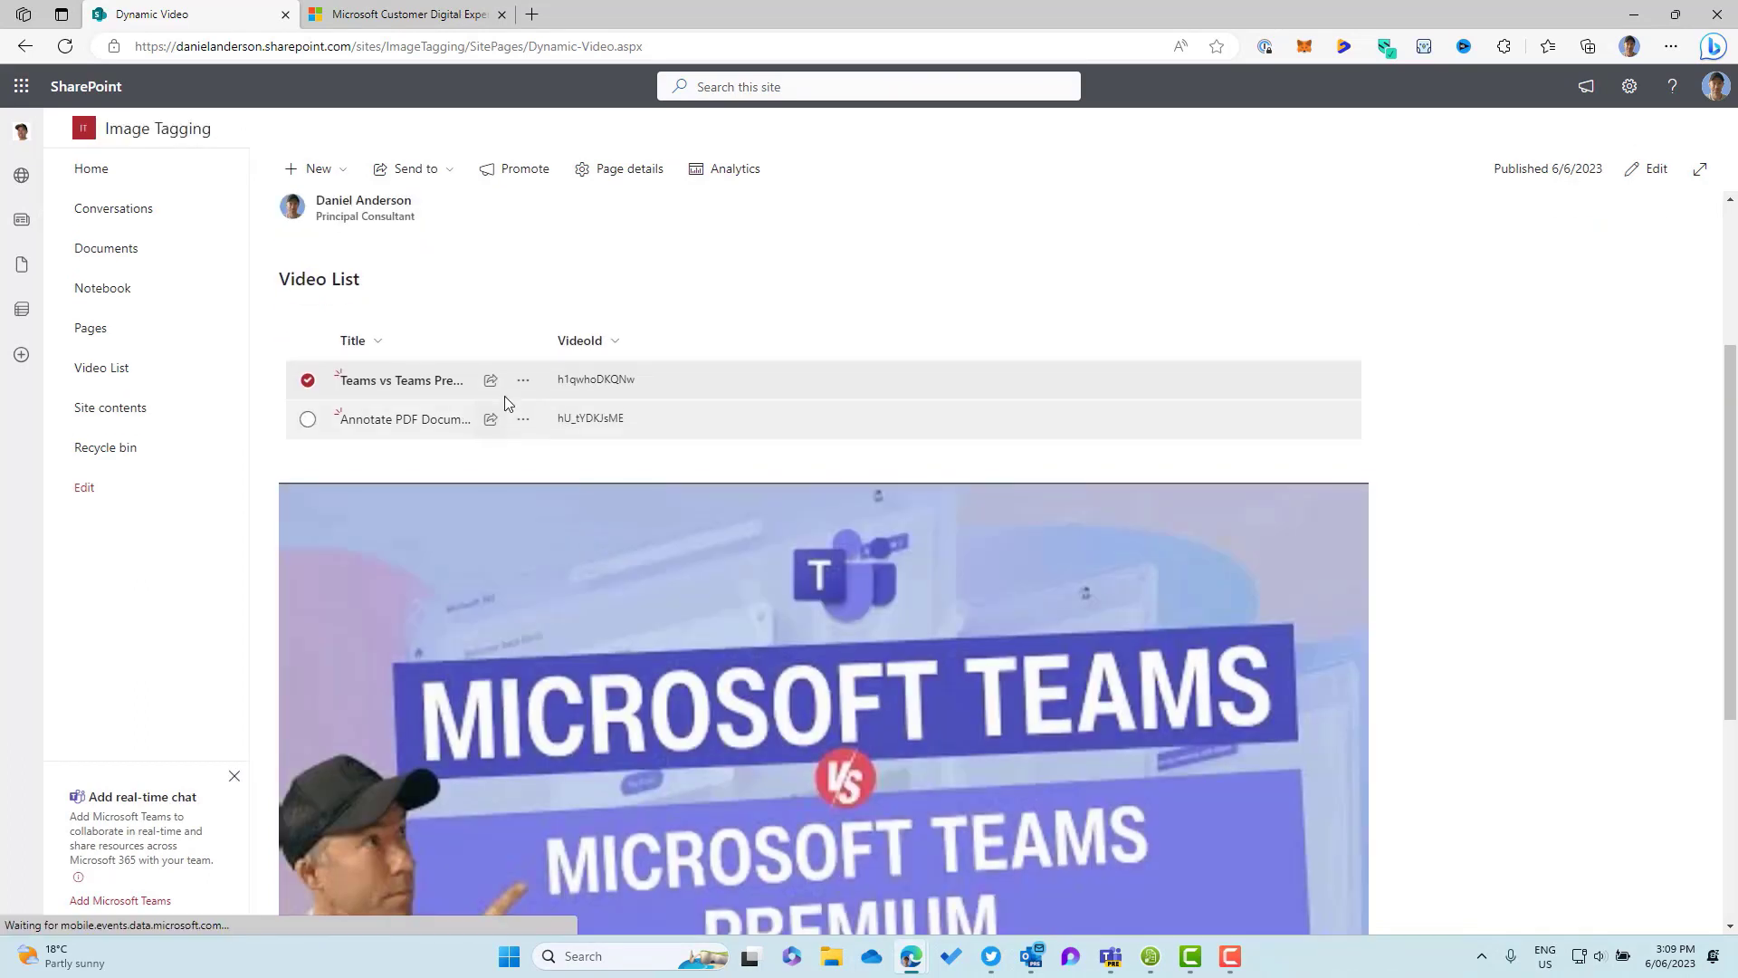
left_click_drag(543, 345, 764, 345)
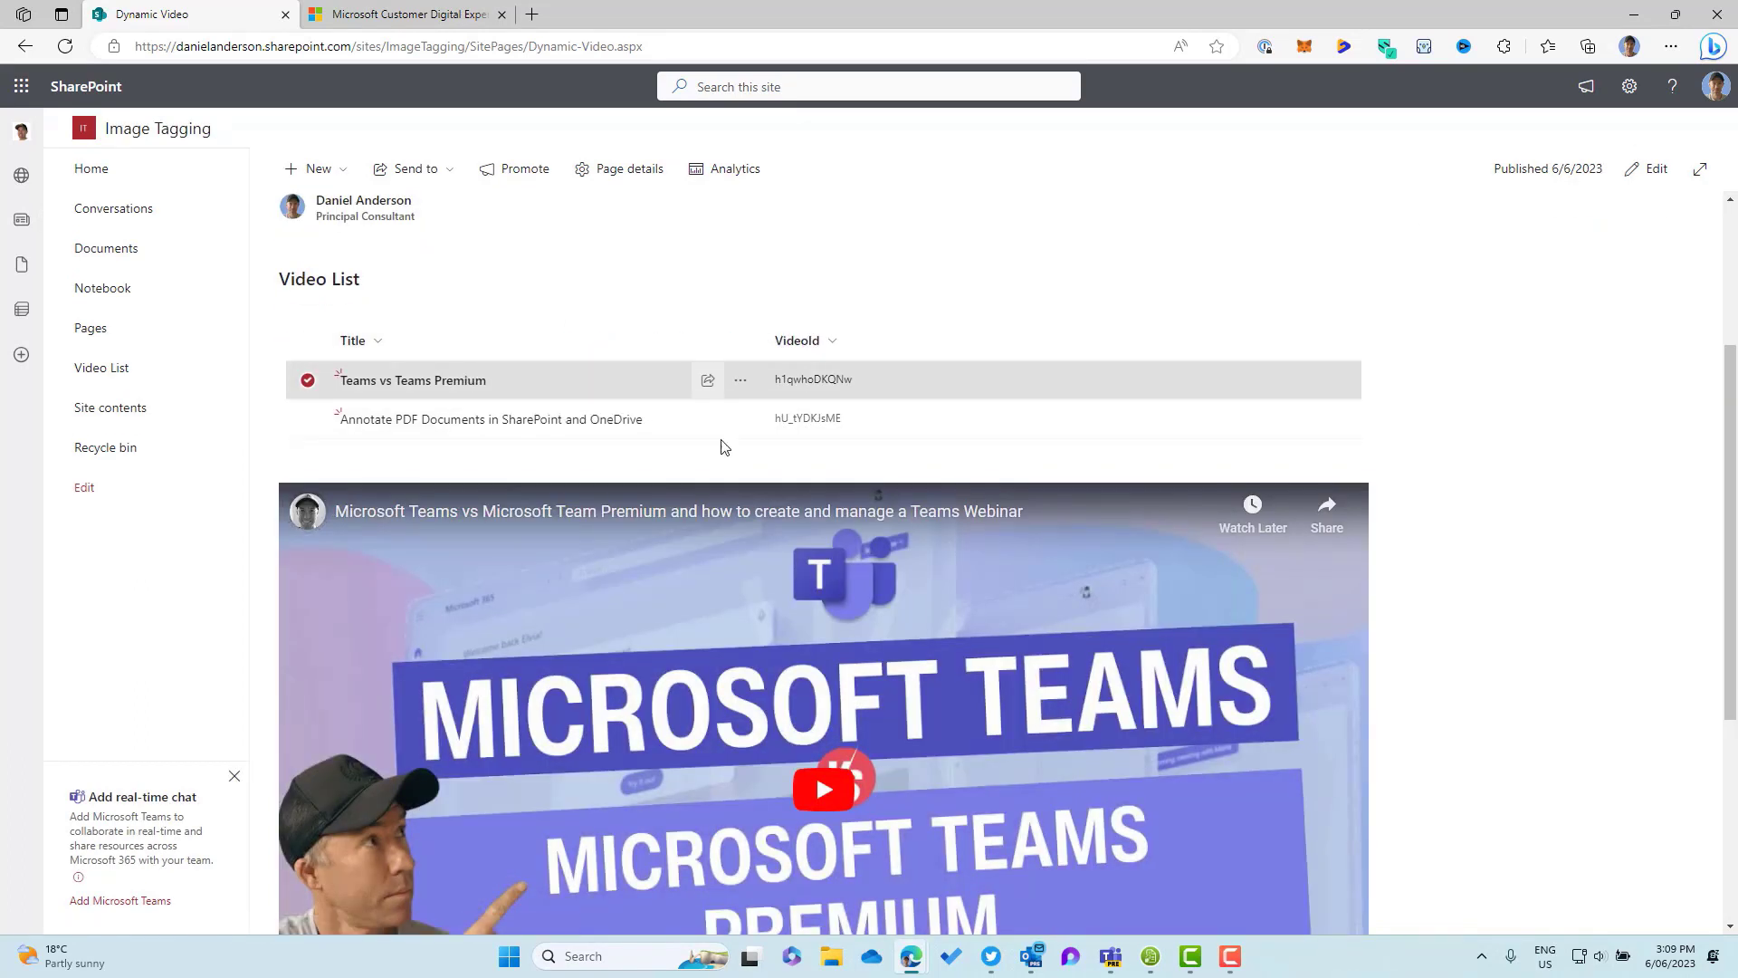
left_click(308, 382)
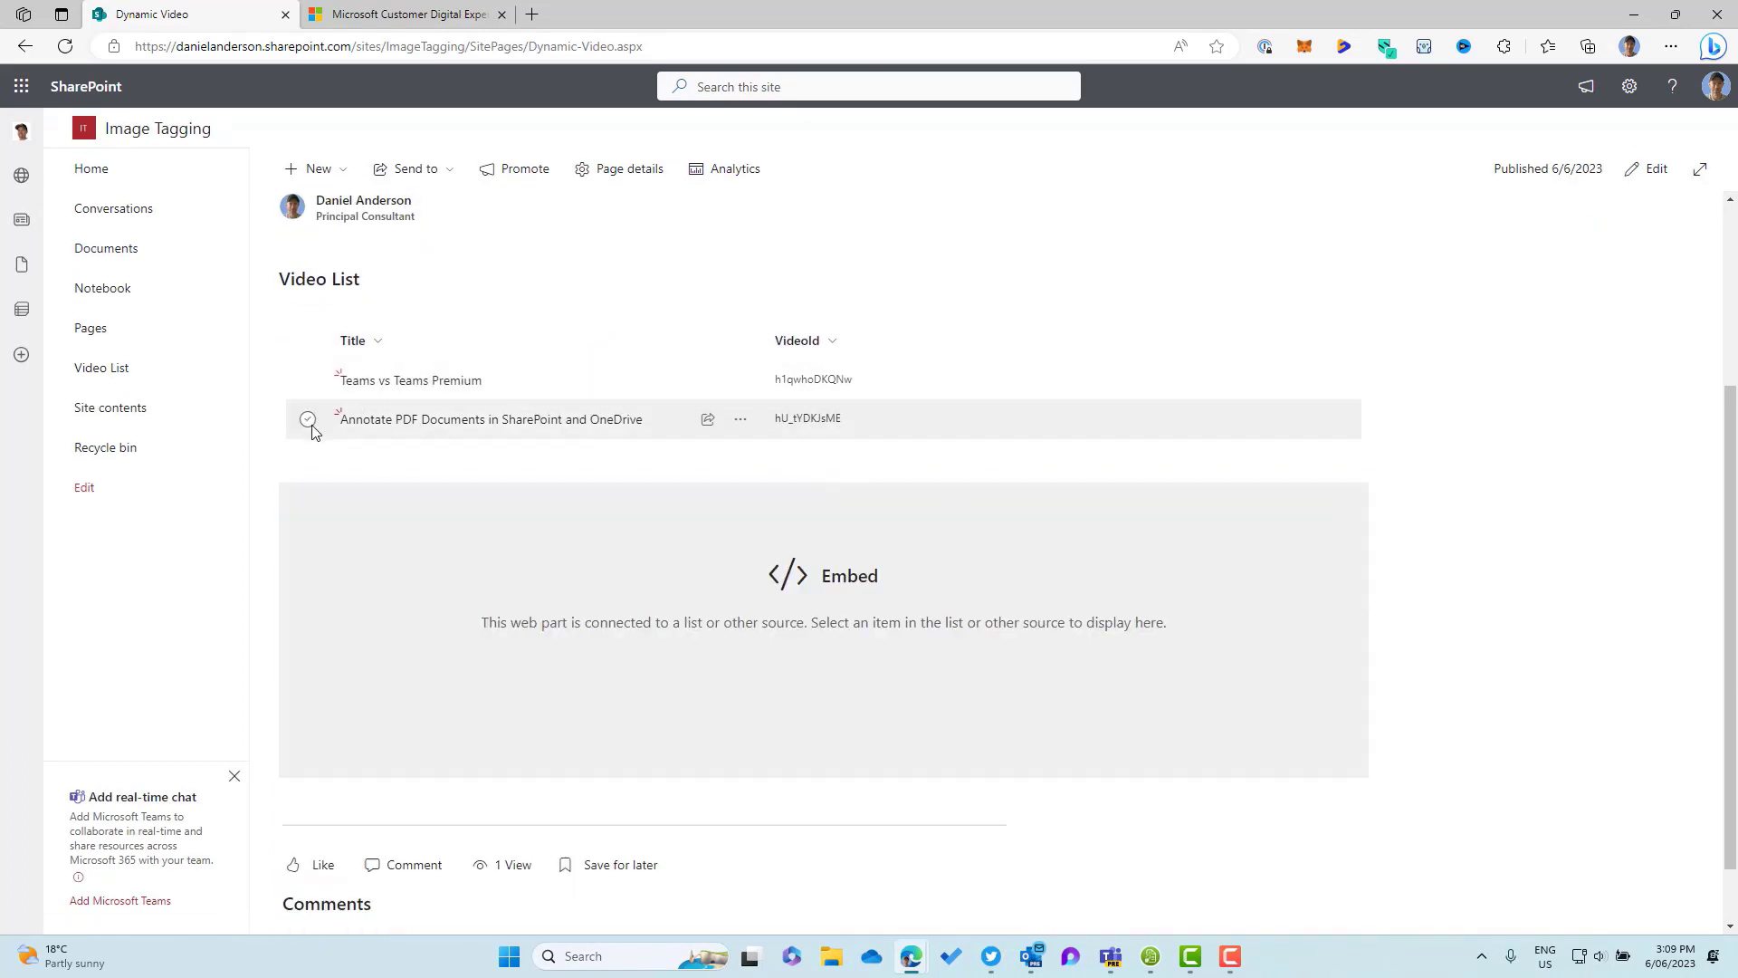
left_click(309, 421)
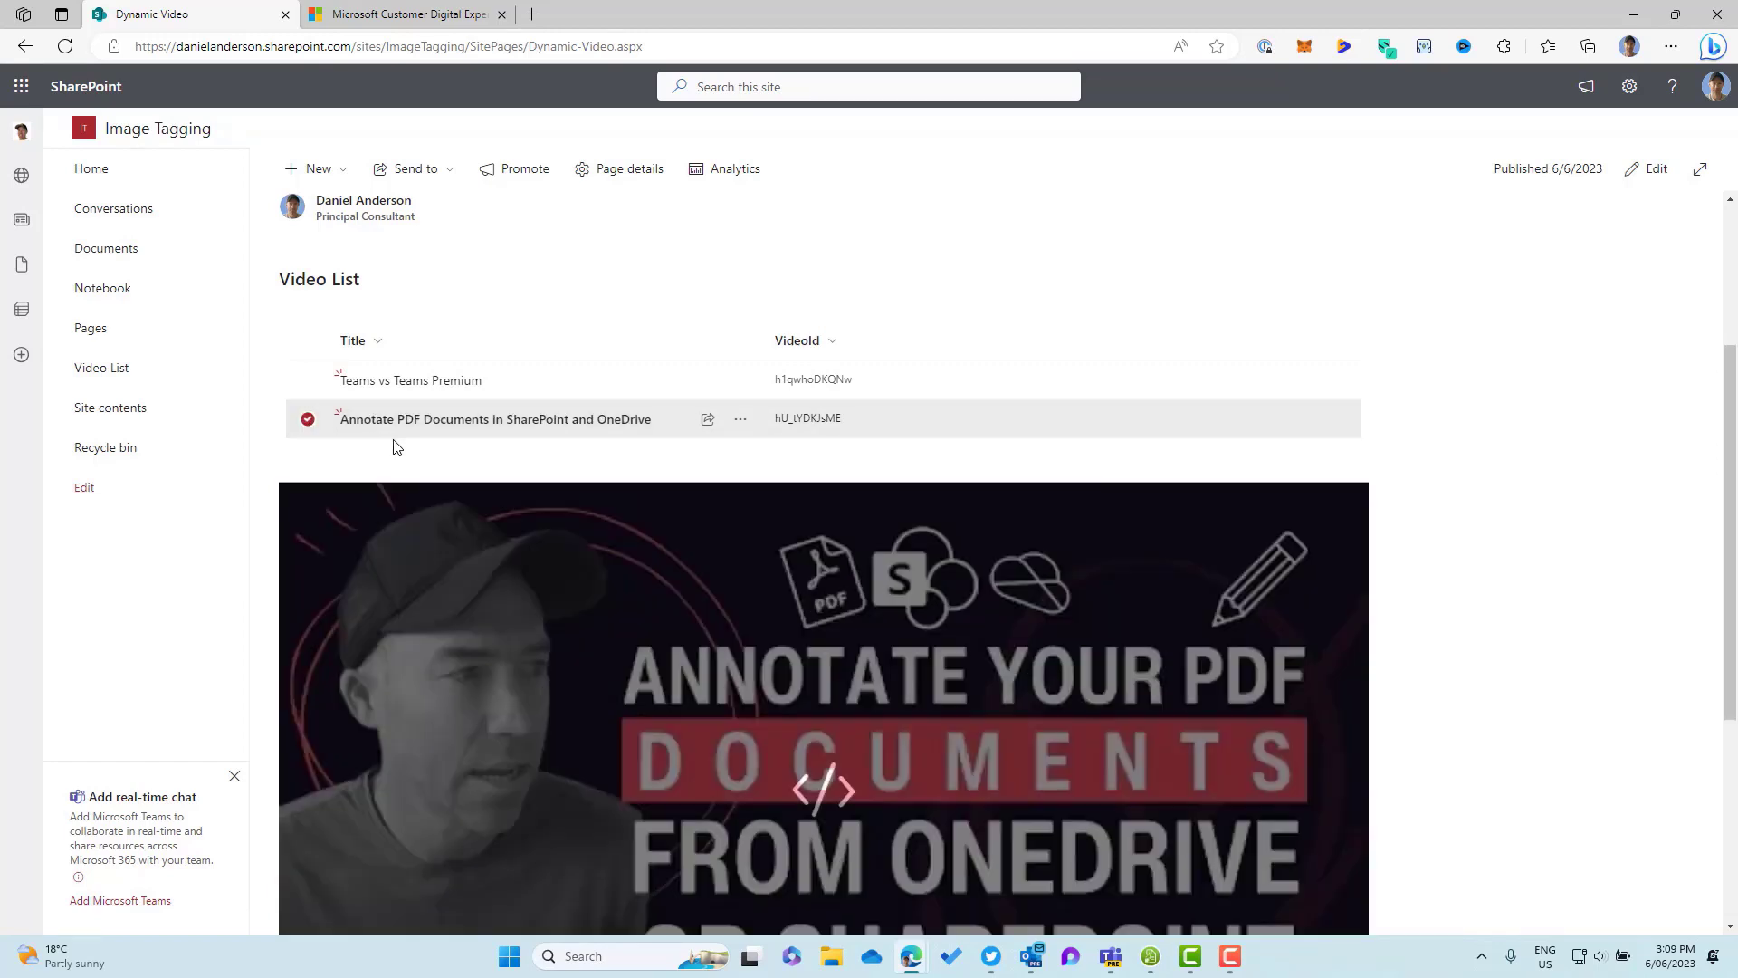
scroll(872, 504, "down", 2)
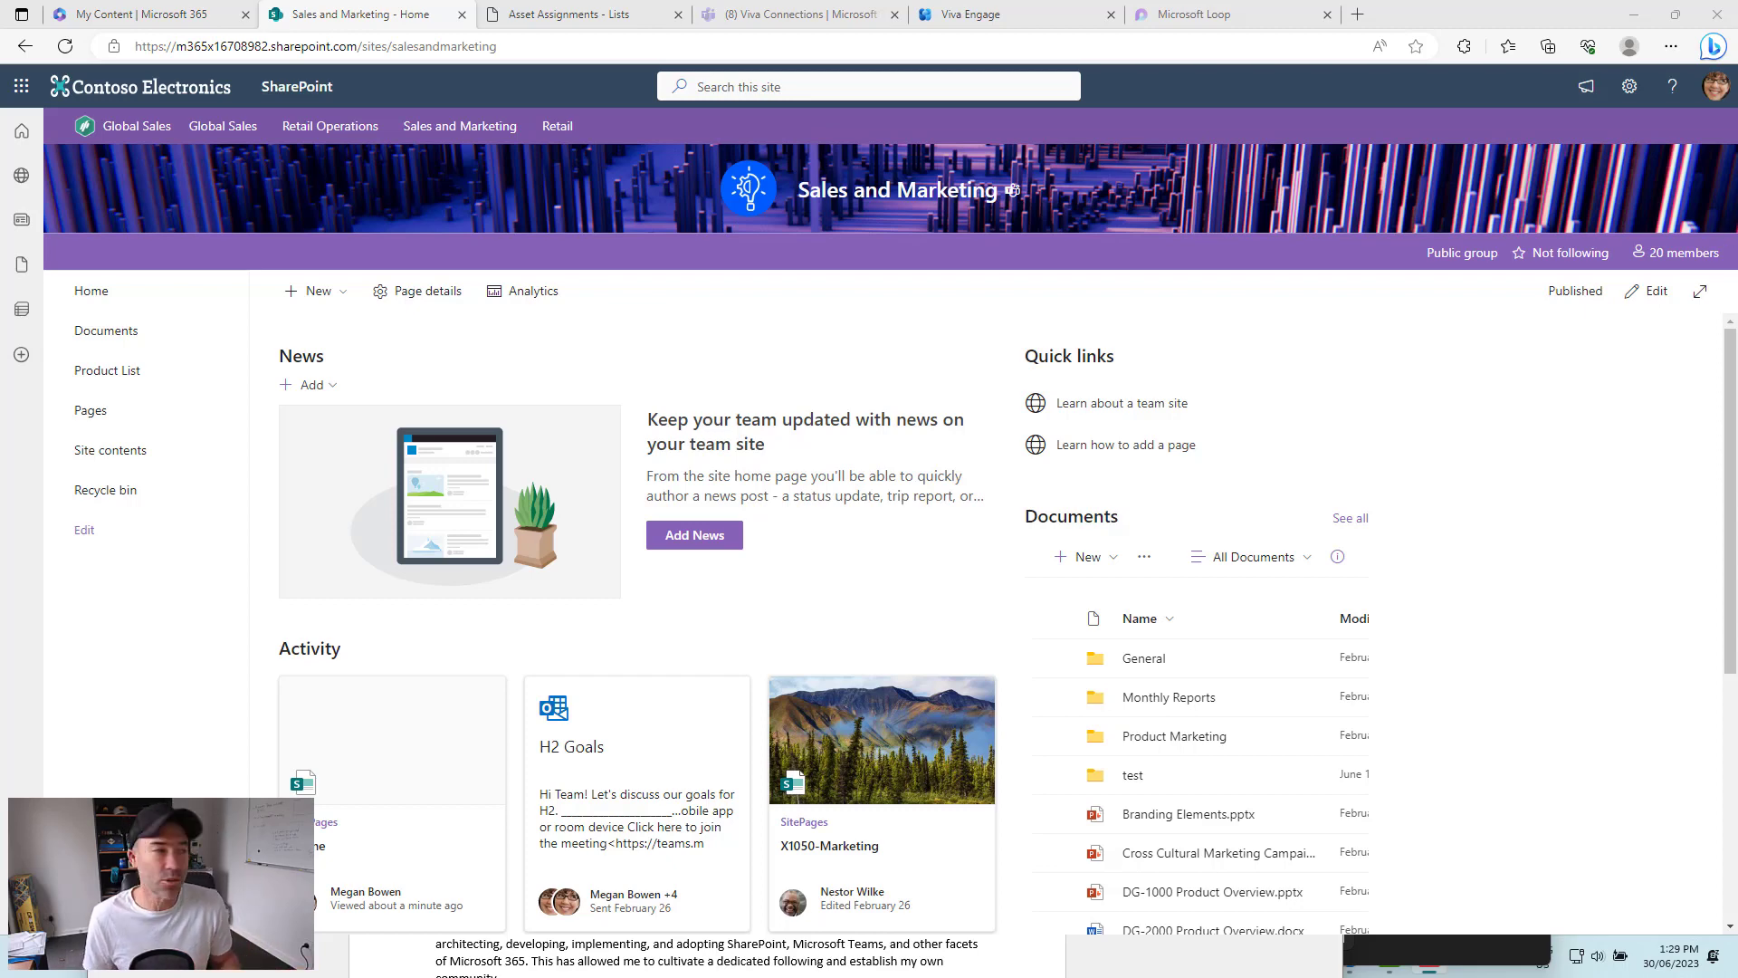
- Review the Product List of game controllers, cameras and TVs, then return to the site home page
left_click(111, 374)
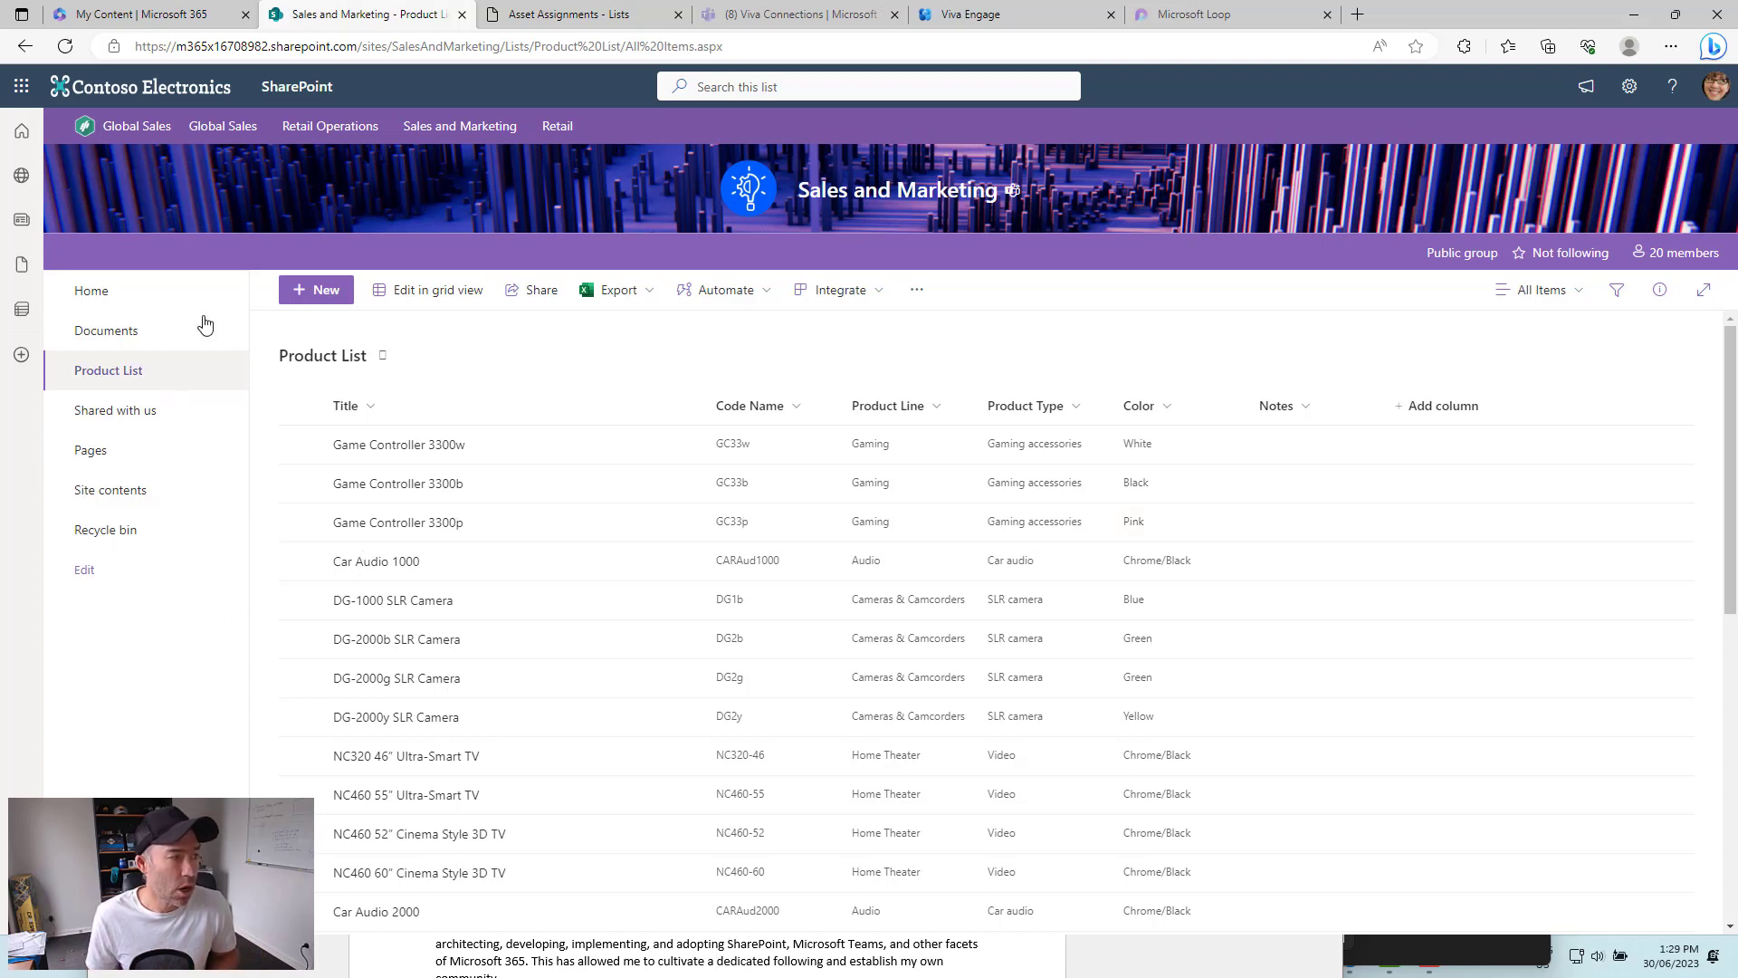
left_click(107, 302)
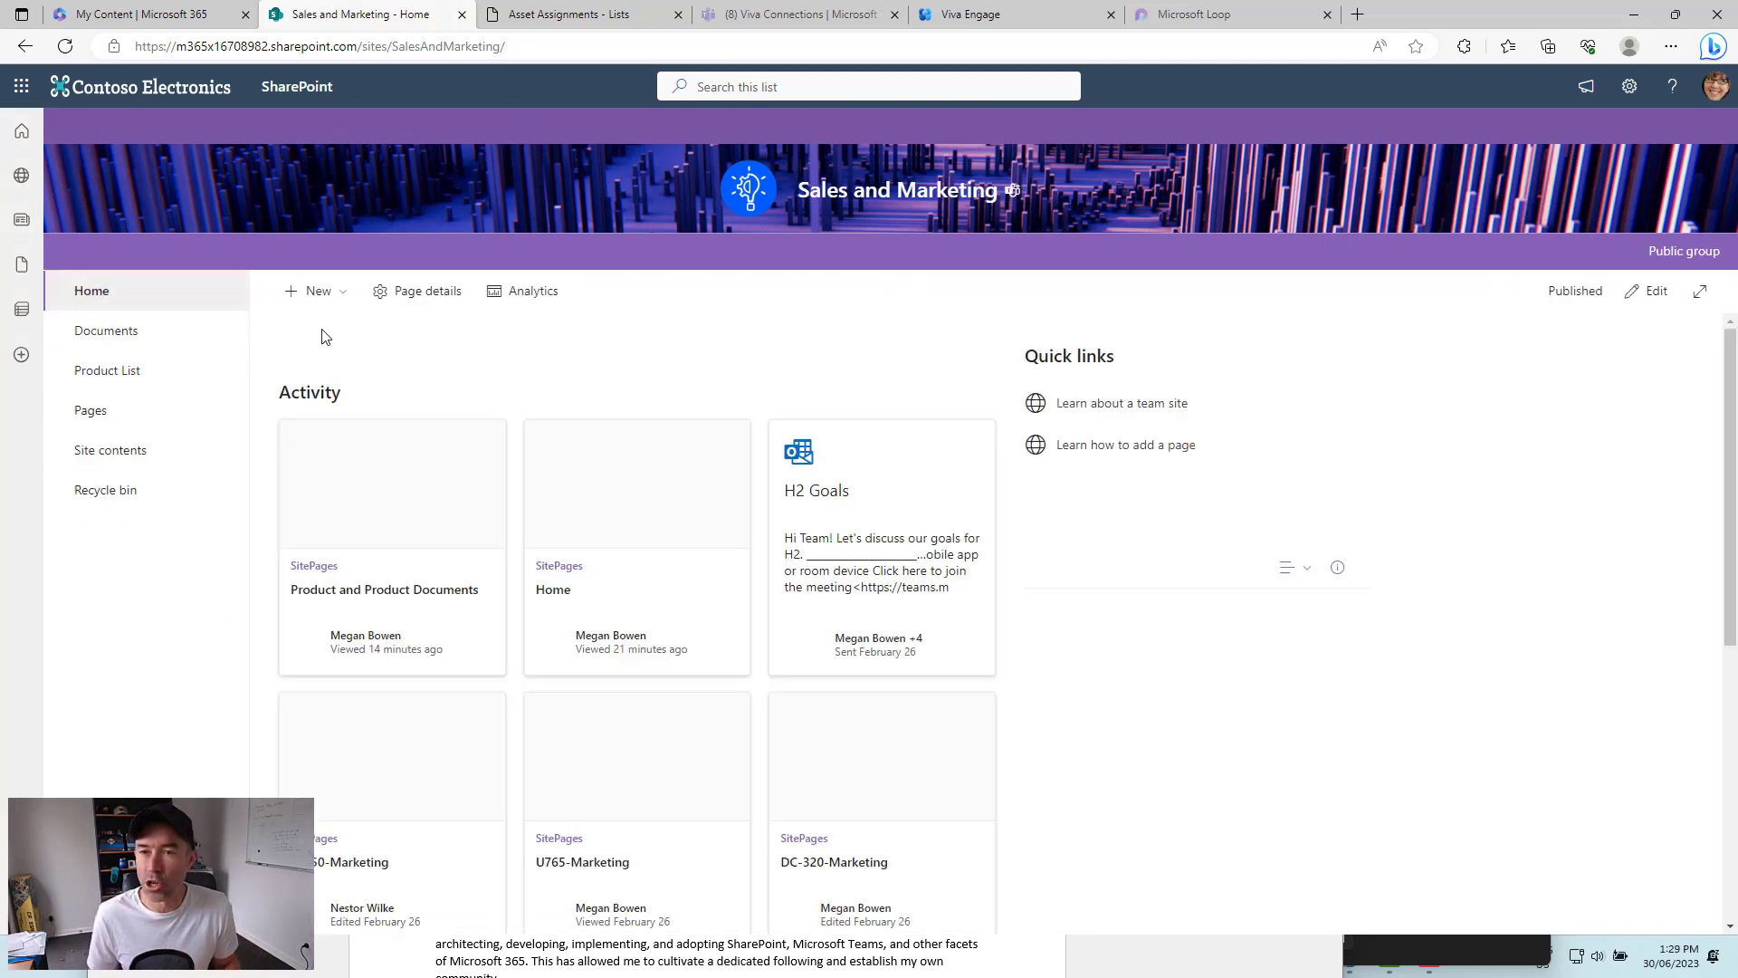
- Create a new document library named 'Product Documents'
left_click(318, 291)
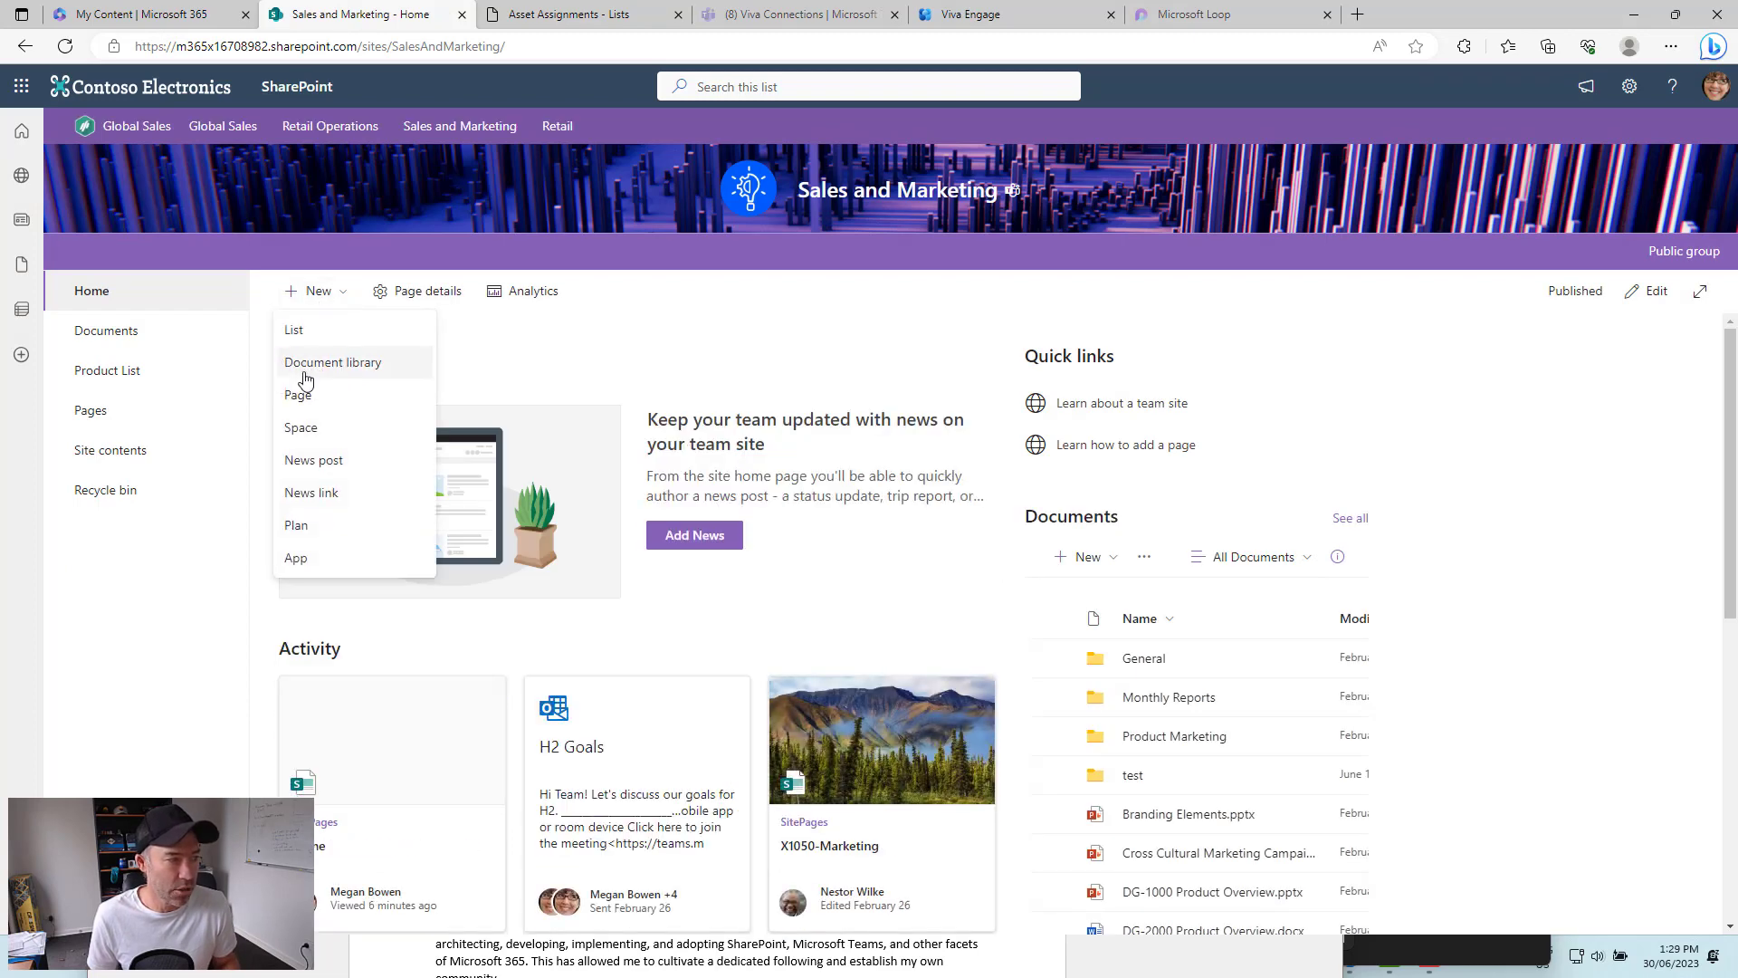
left_click(797, 445)
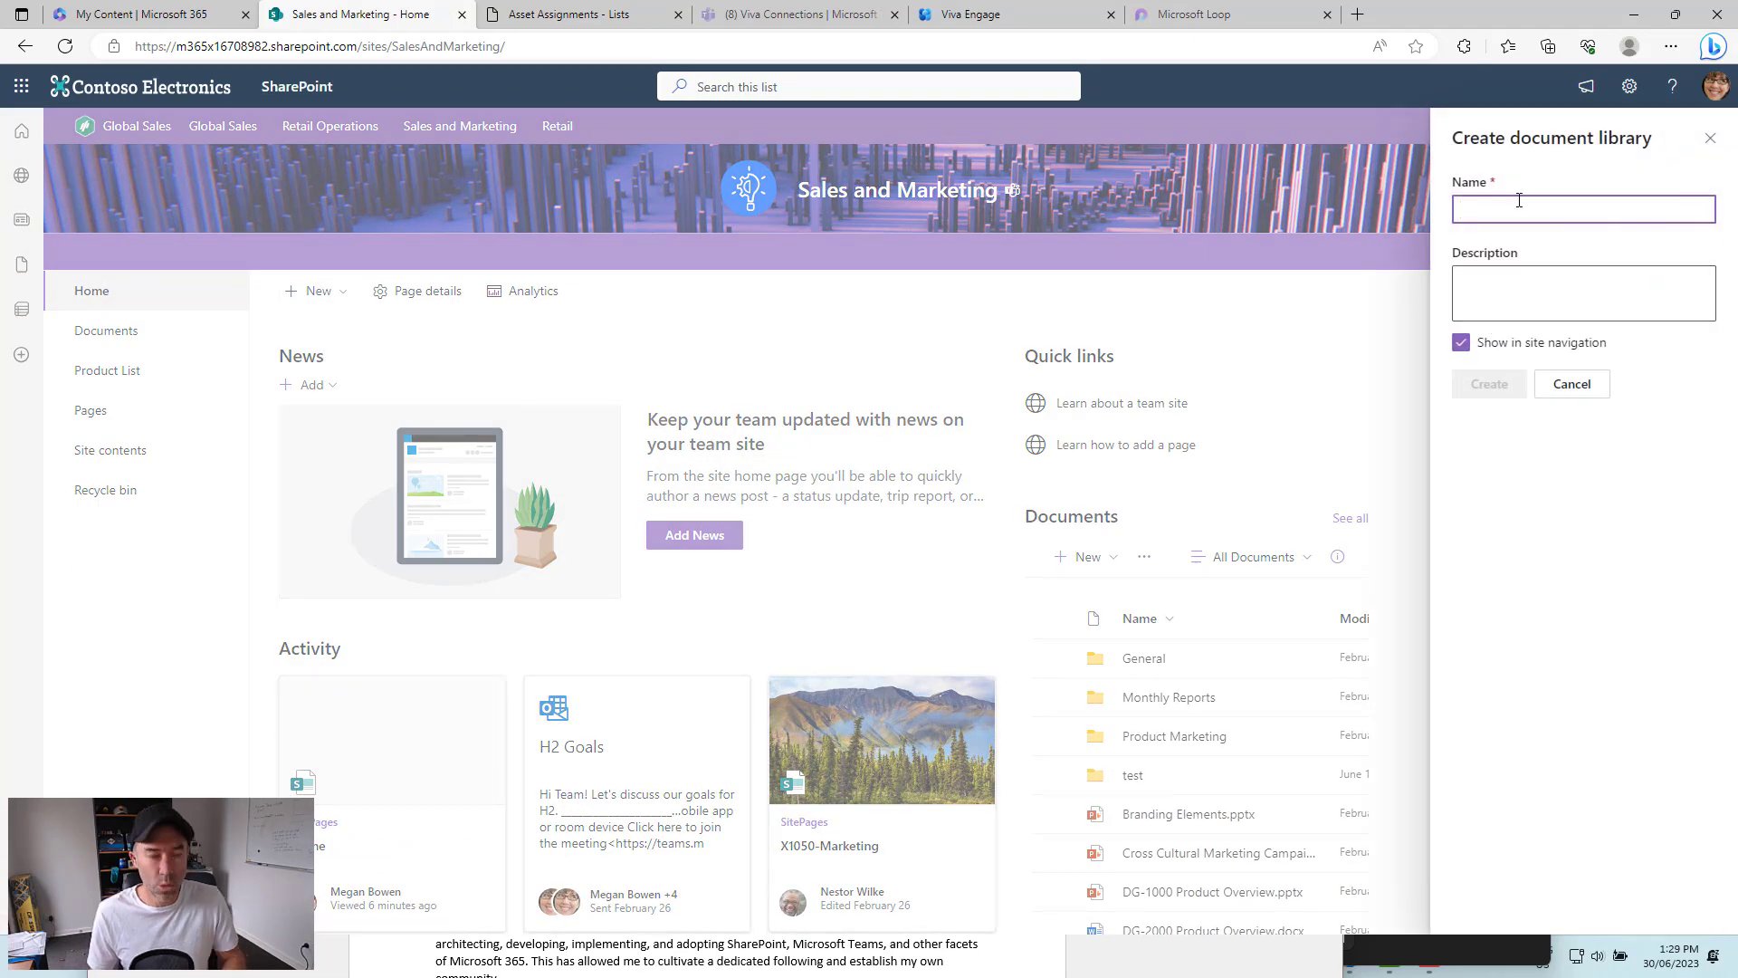
type("Product Documents")
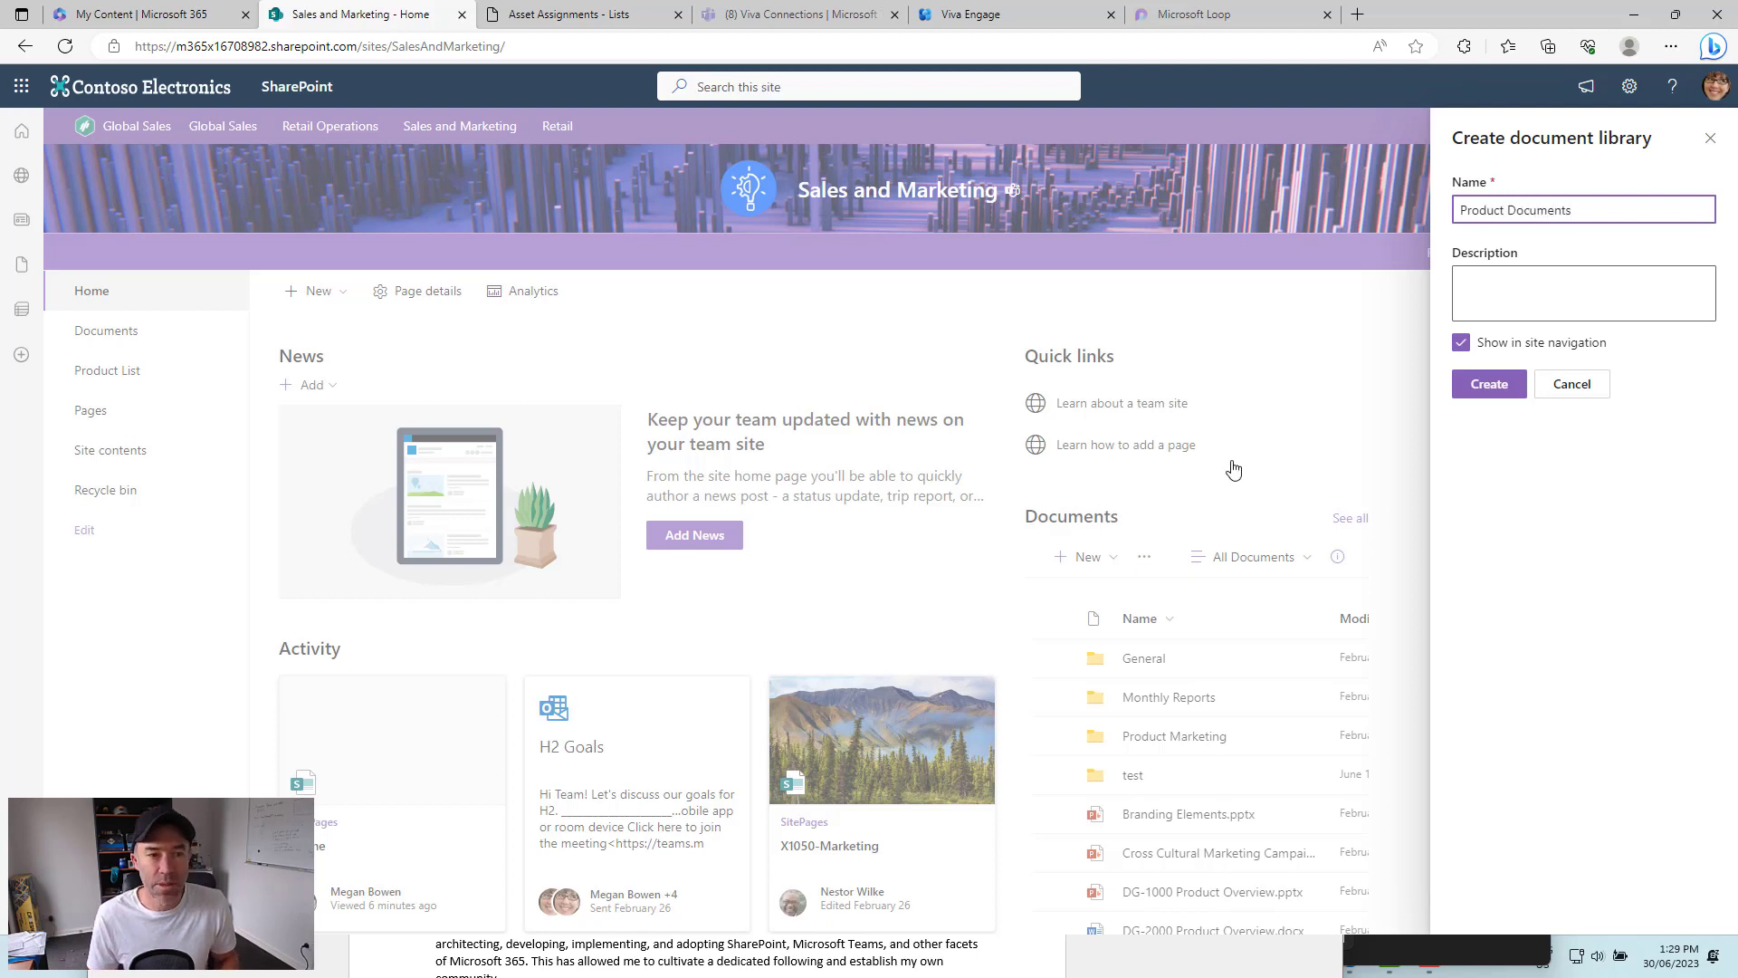
left_click(1488, 385)
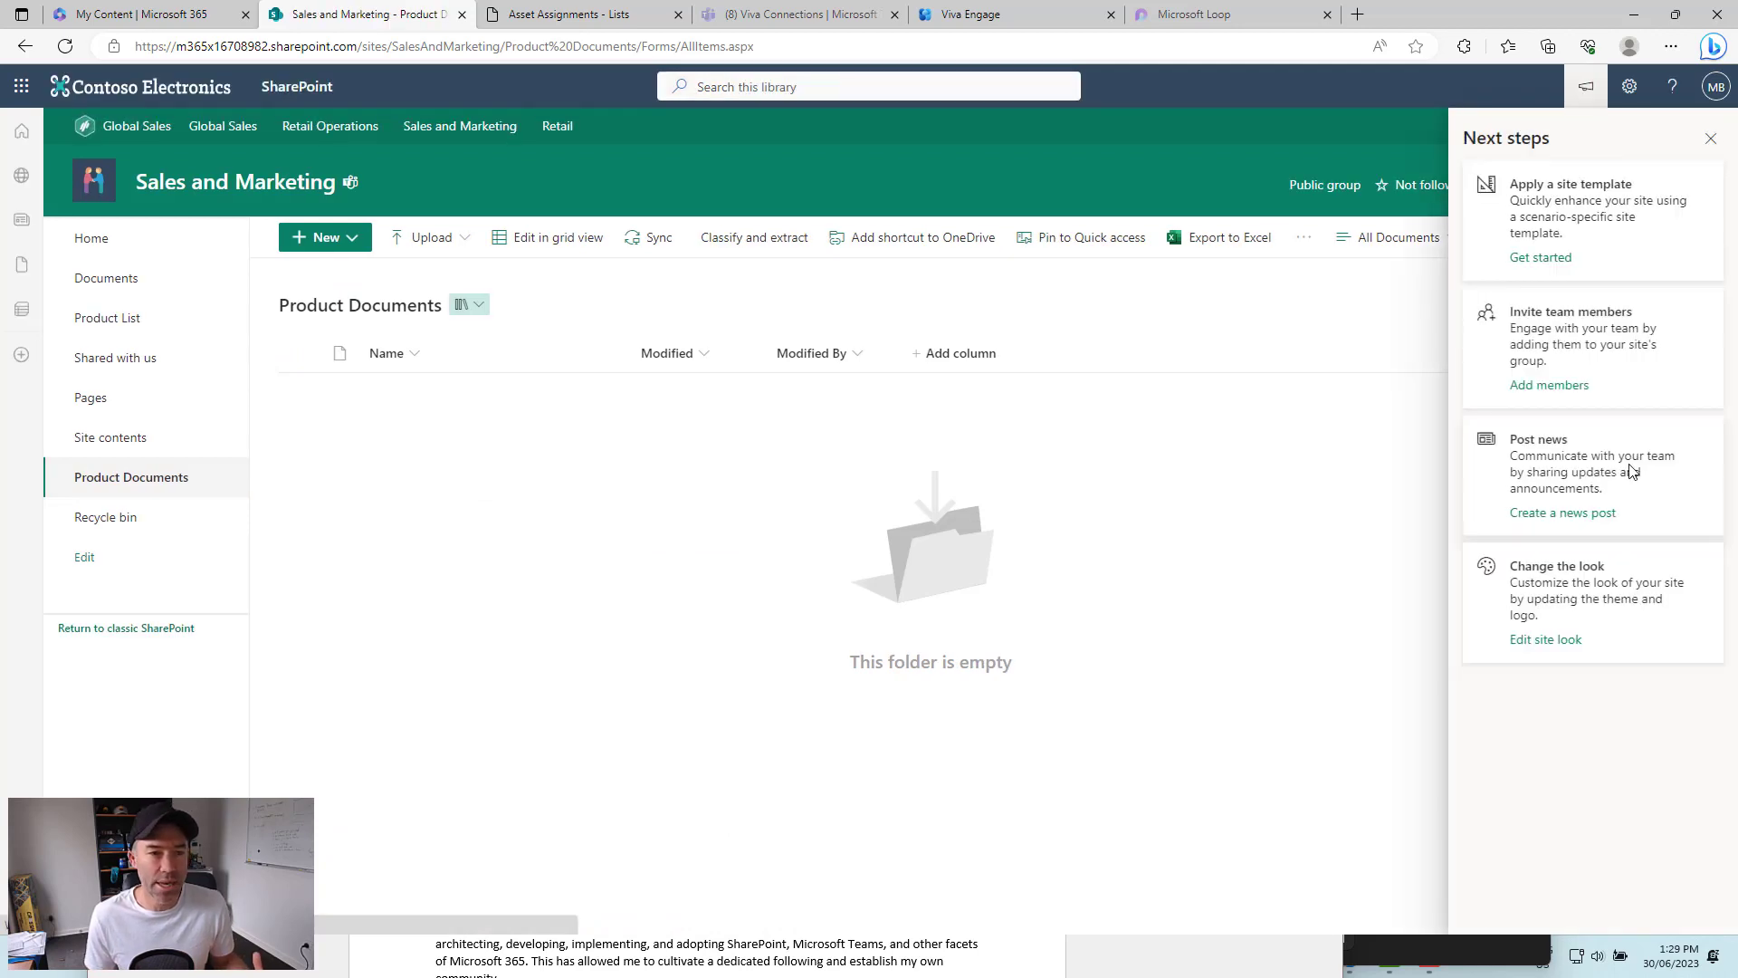
- Dismiss the next-steps suggestions and begin adding a Lookup column to the library
left_click(1718, 138)
left_click(65, 46)
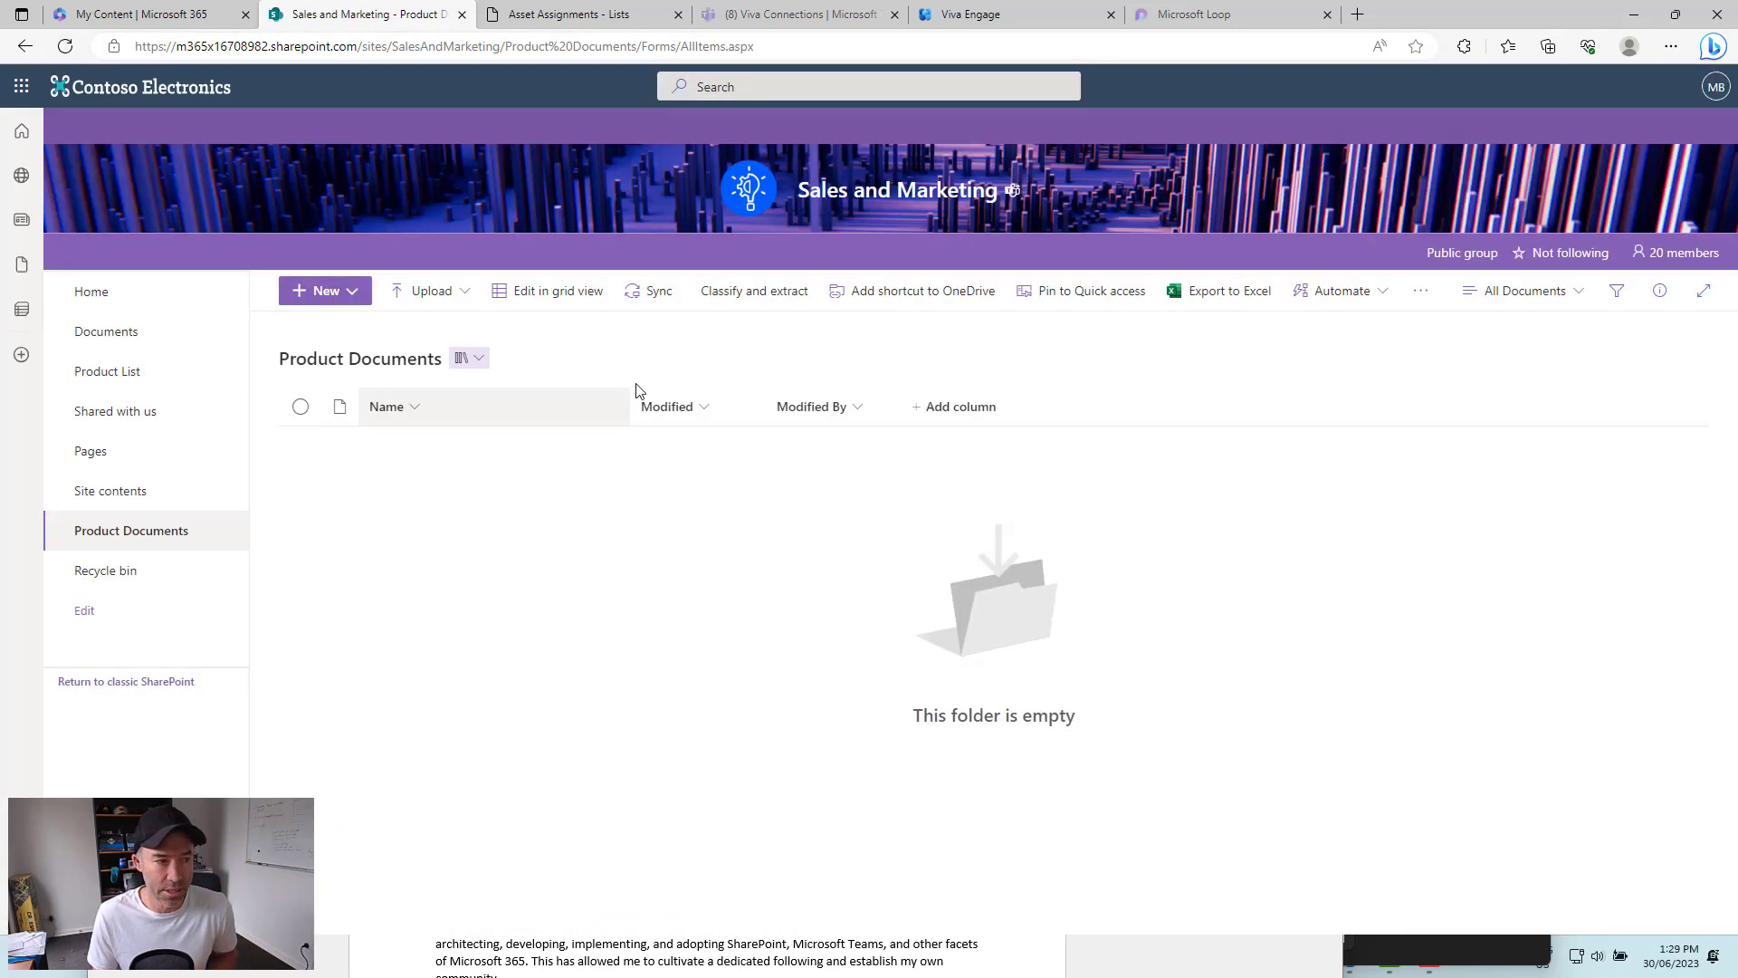
left_click(934, 417)
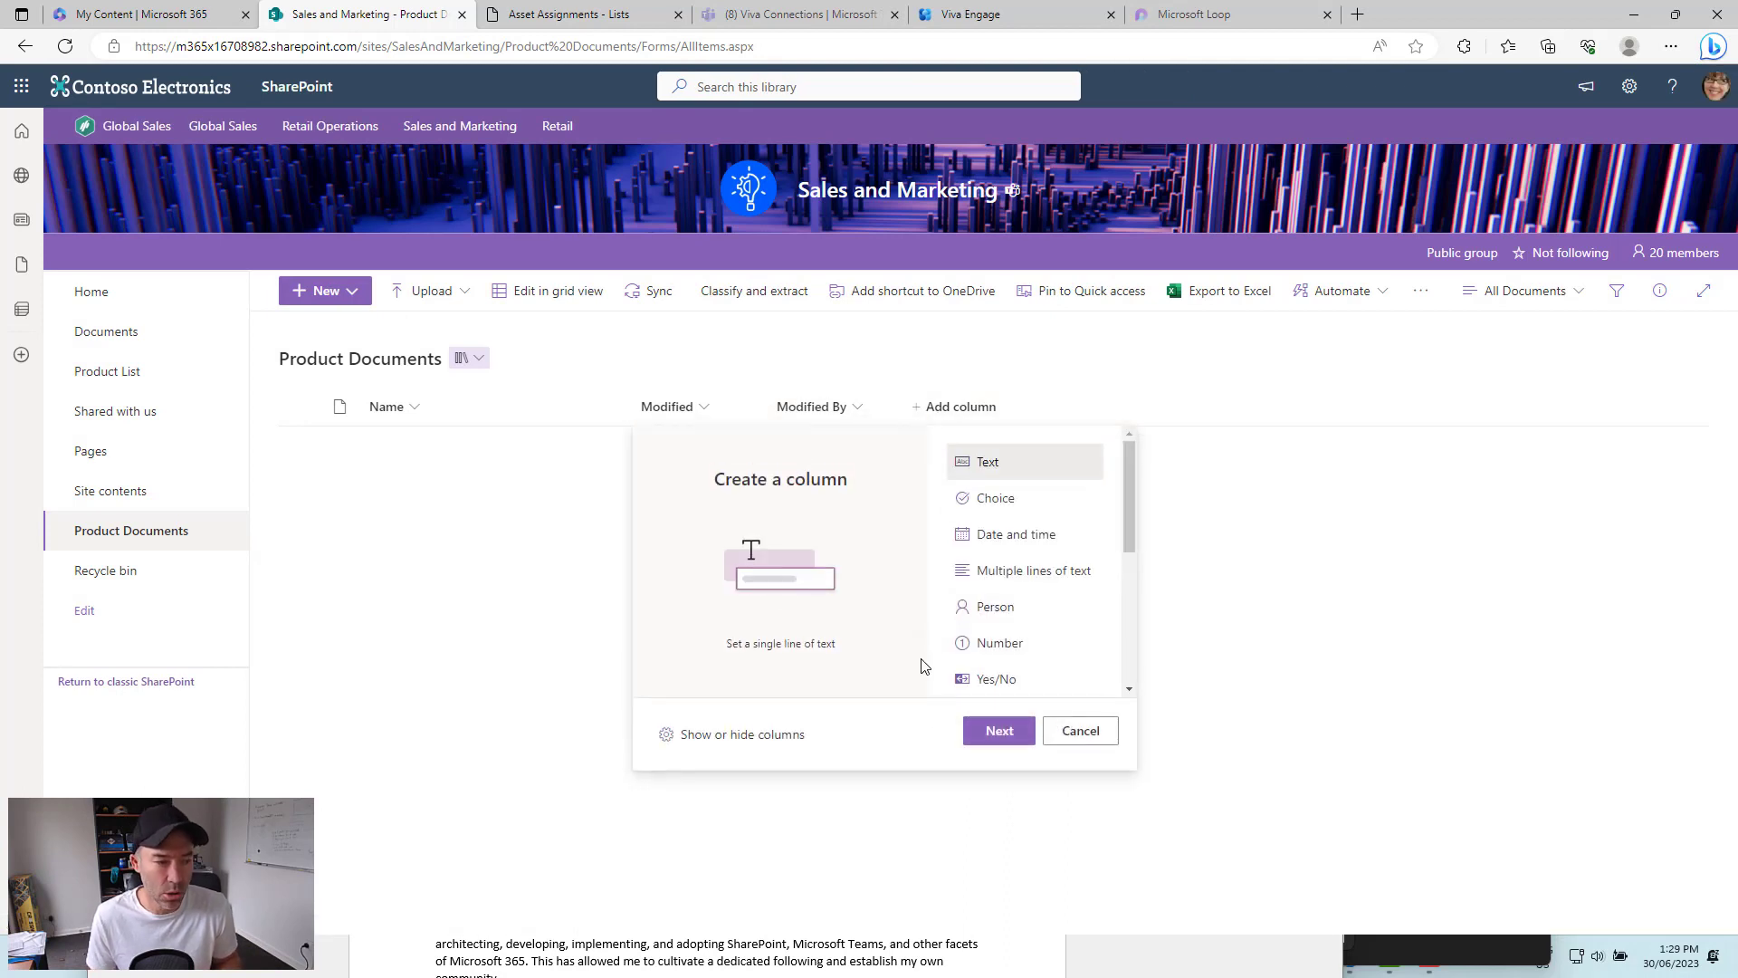
scroll(996, 589, "down", 5)
left_click(996, 587)
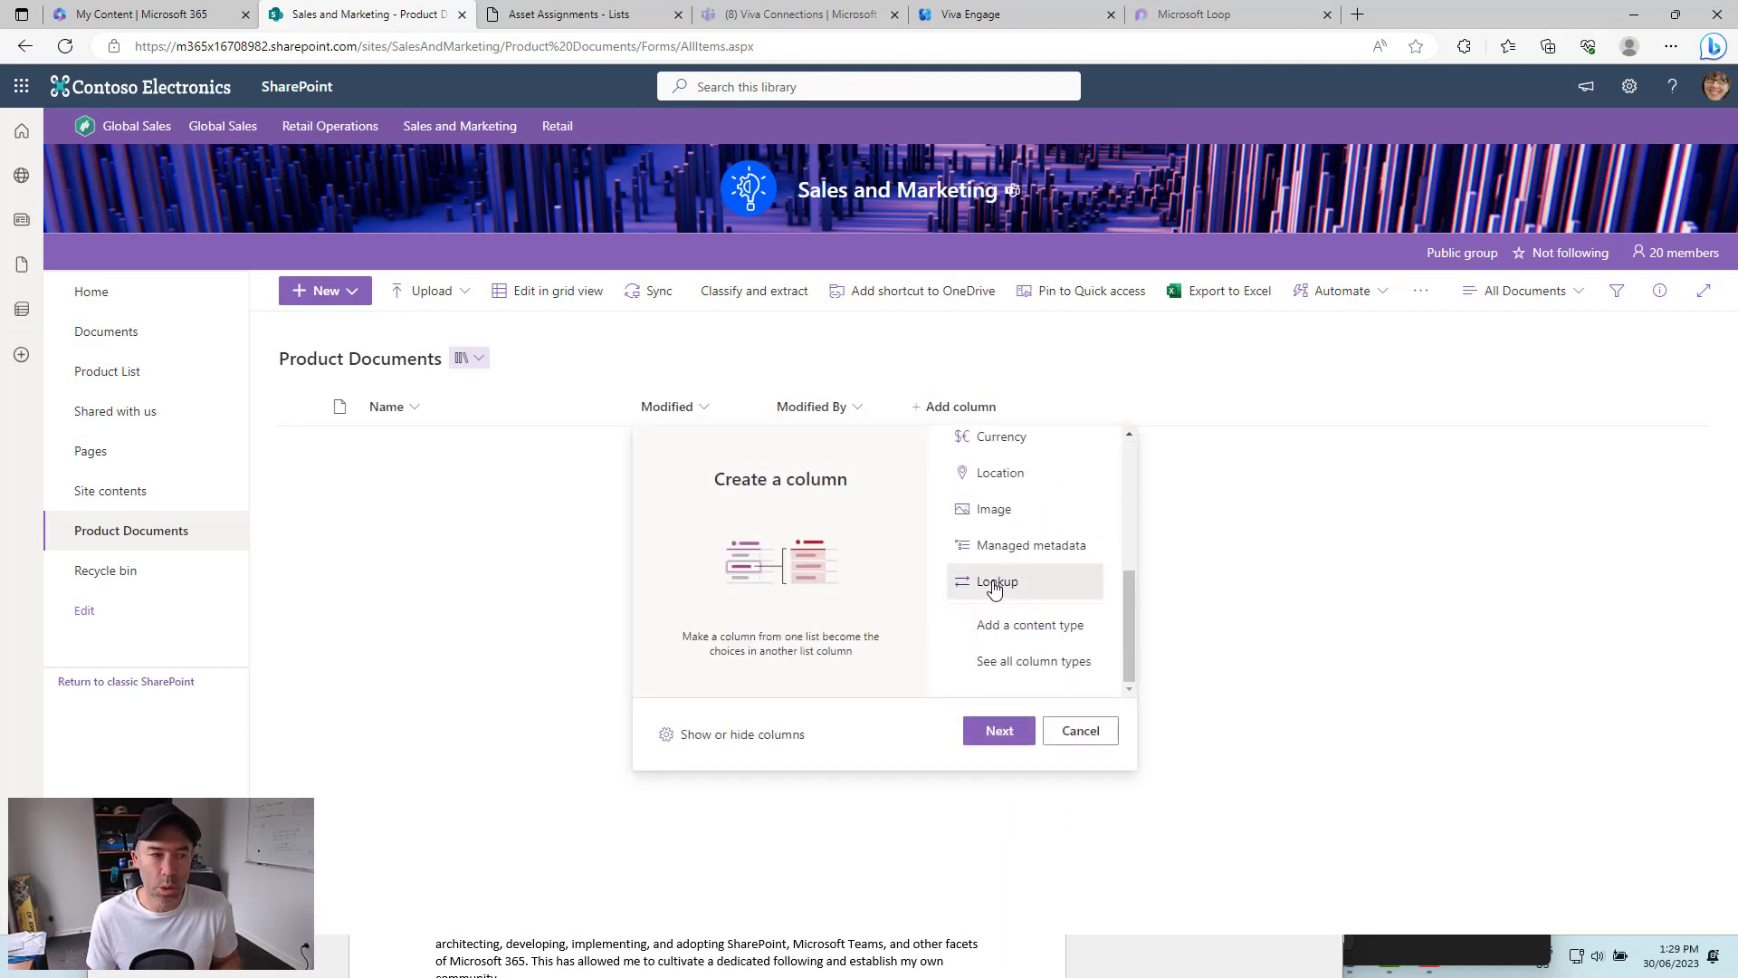
left_click(1001, 731)
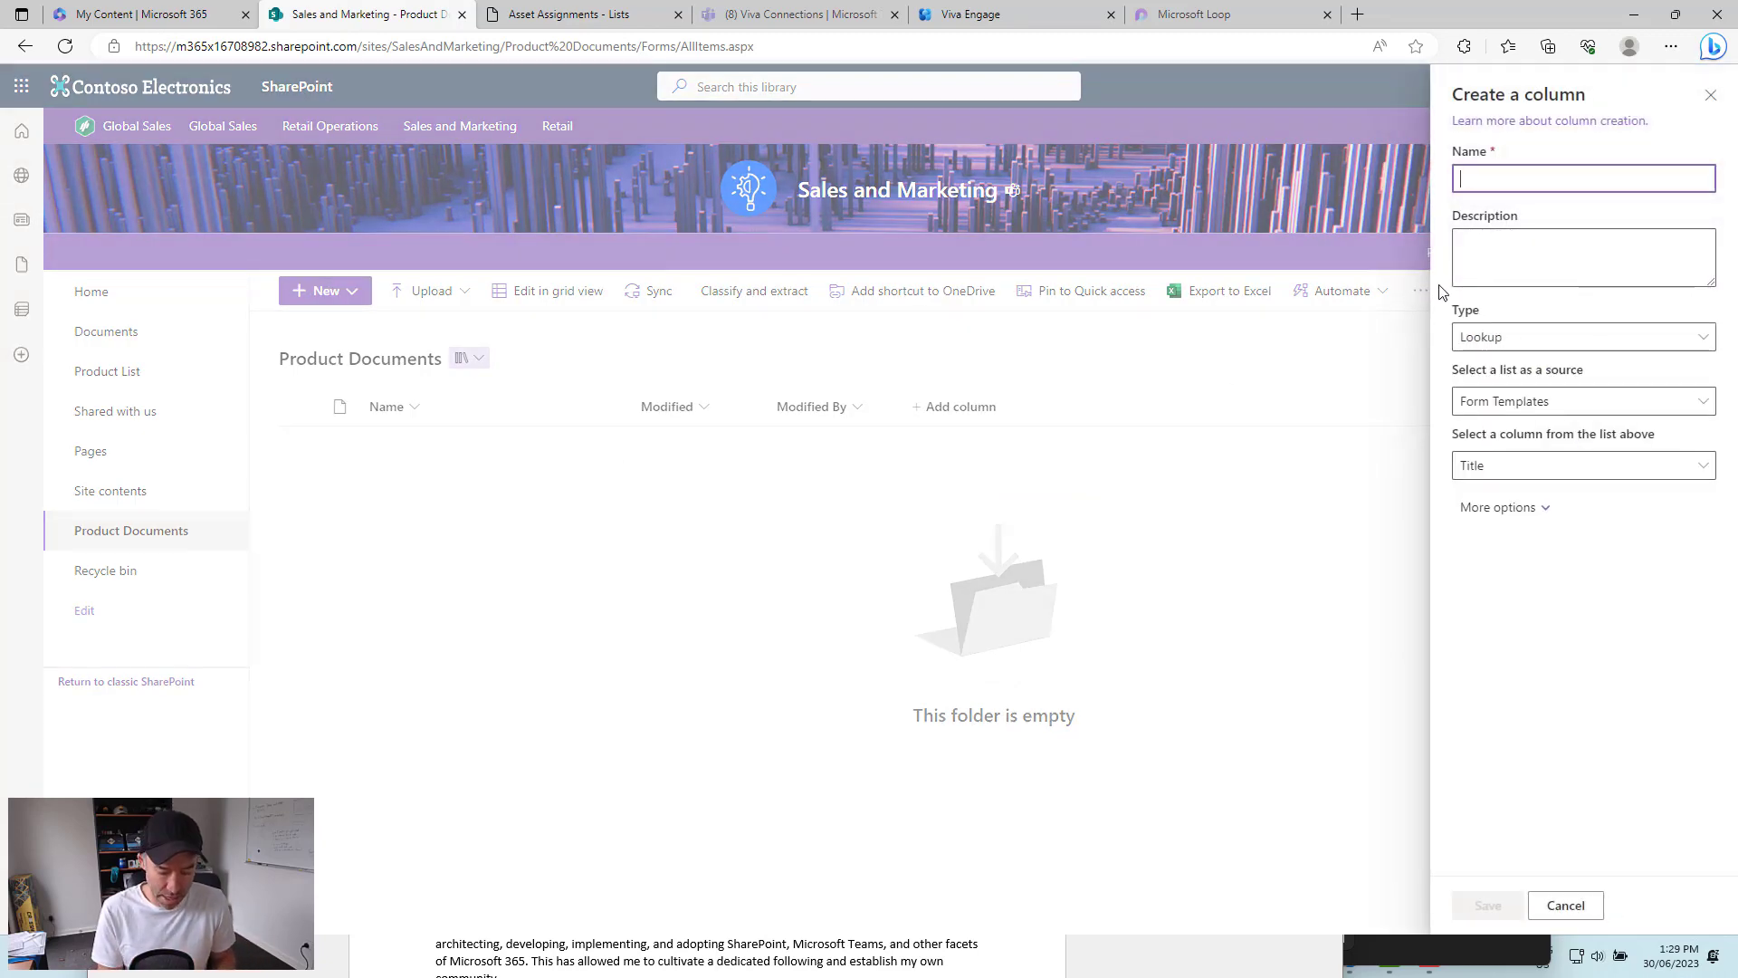
- Name the lookup column 'Product', source Product List's Title, include Code Name, and save
type("Proc")
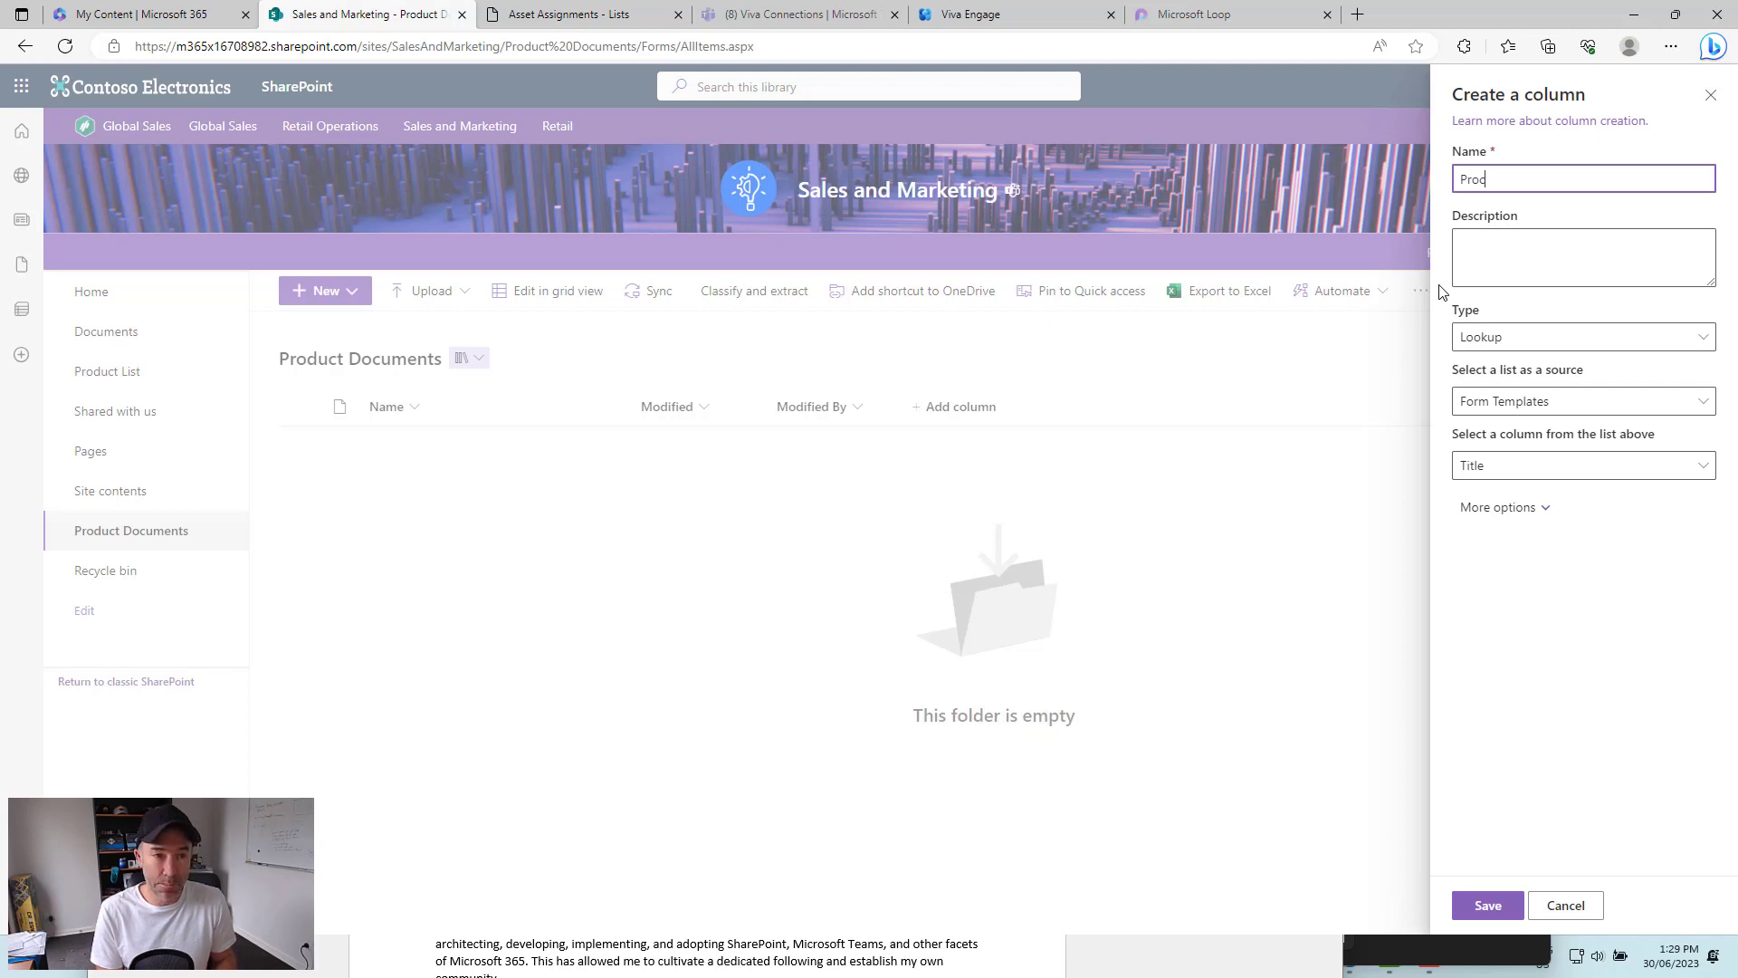
key("BackSpace")
type("d")
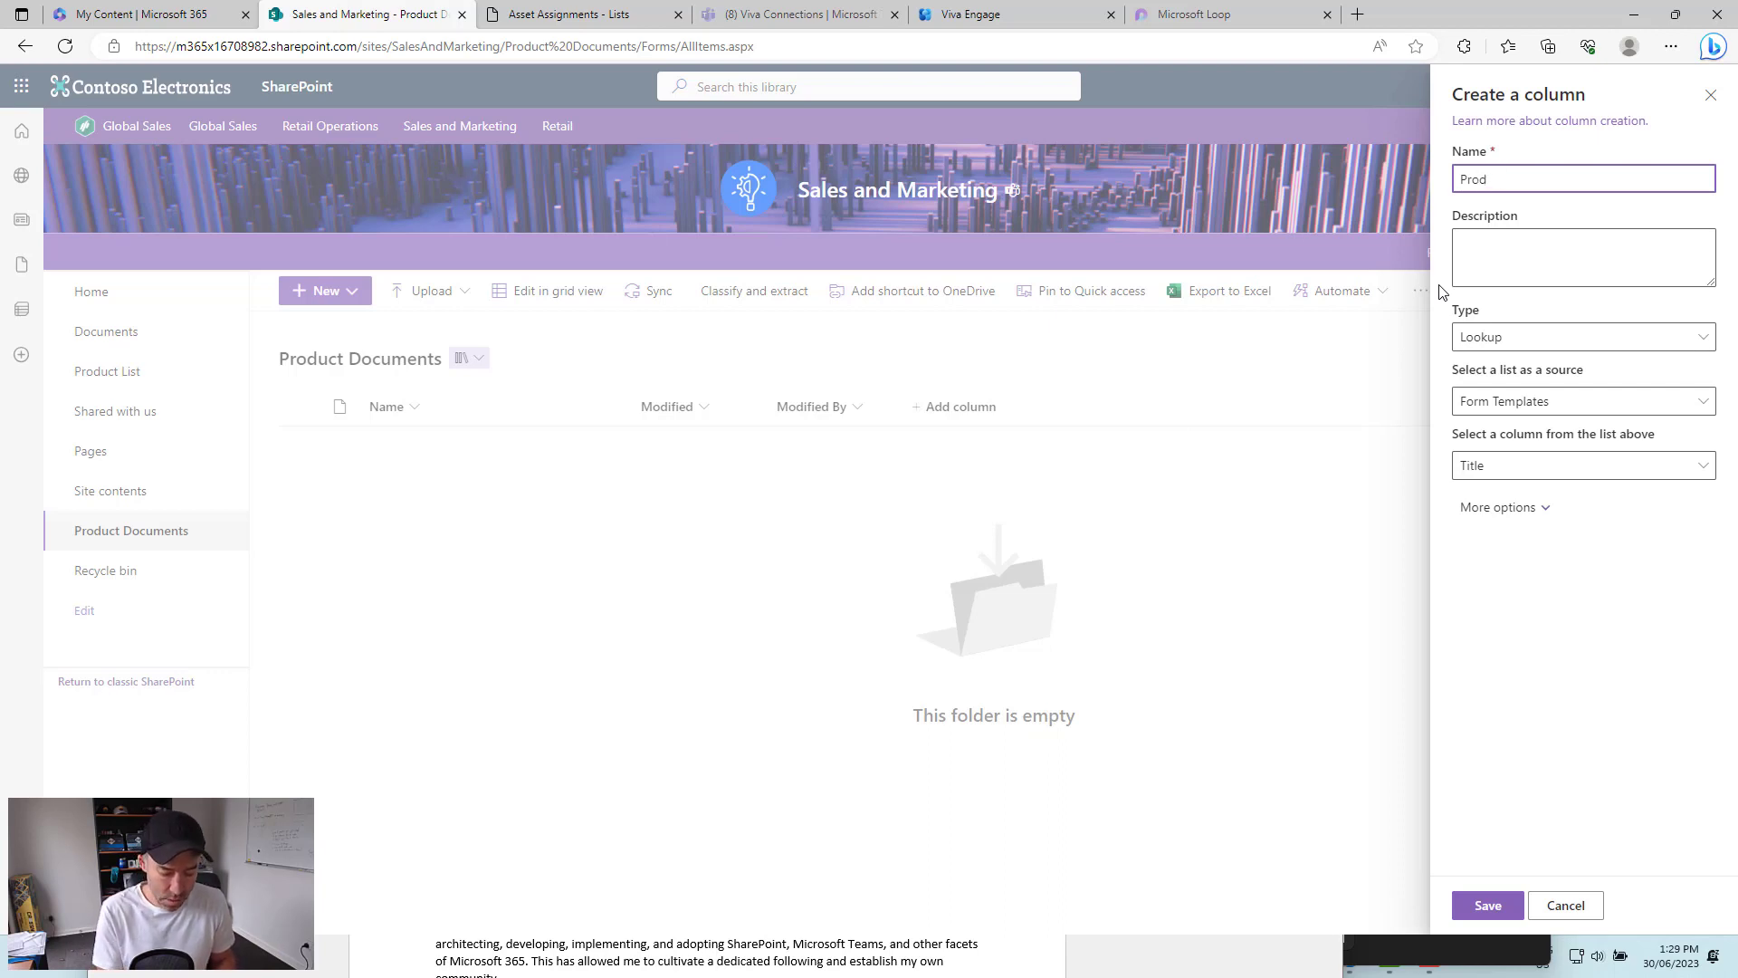
left_click(1487, 343)
left_click(1493, 349)
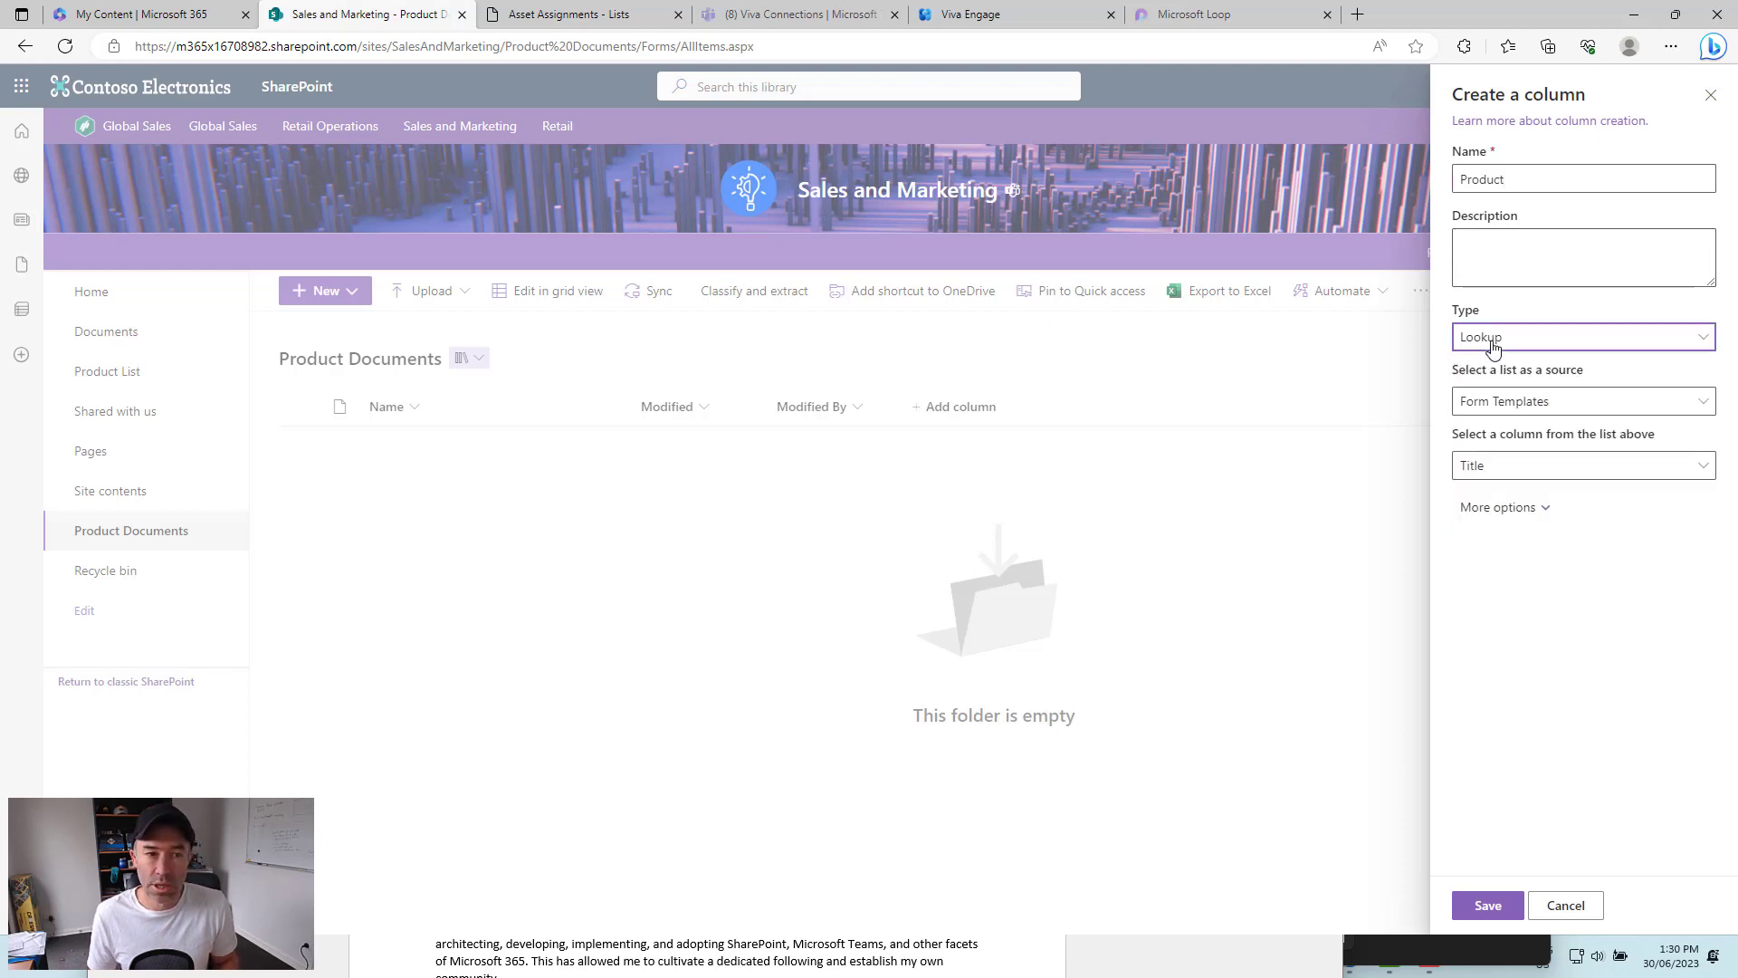
left_click(1495, 401)
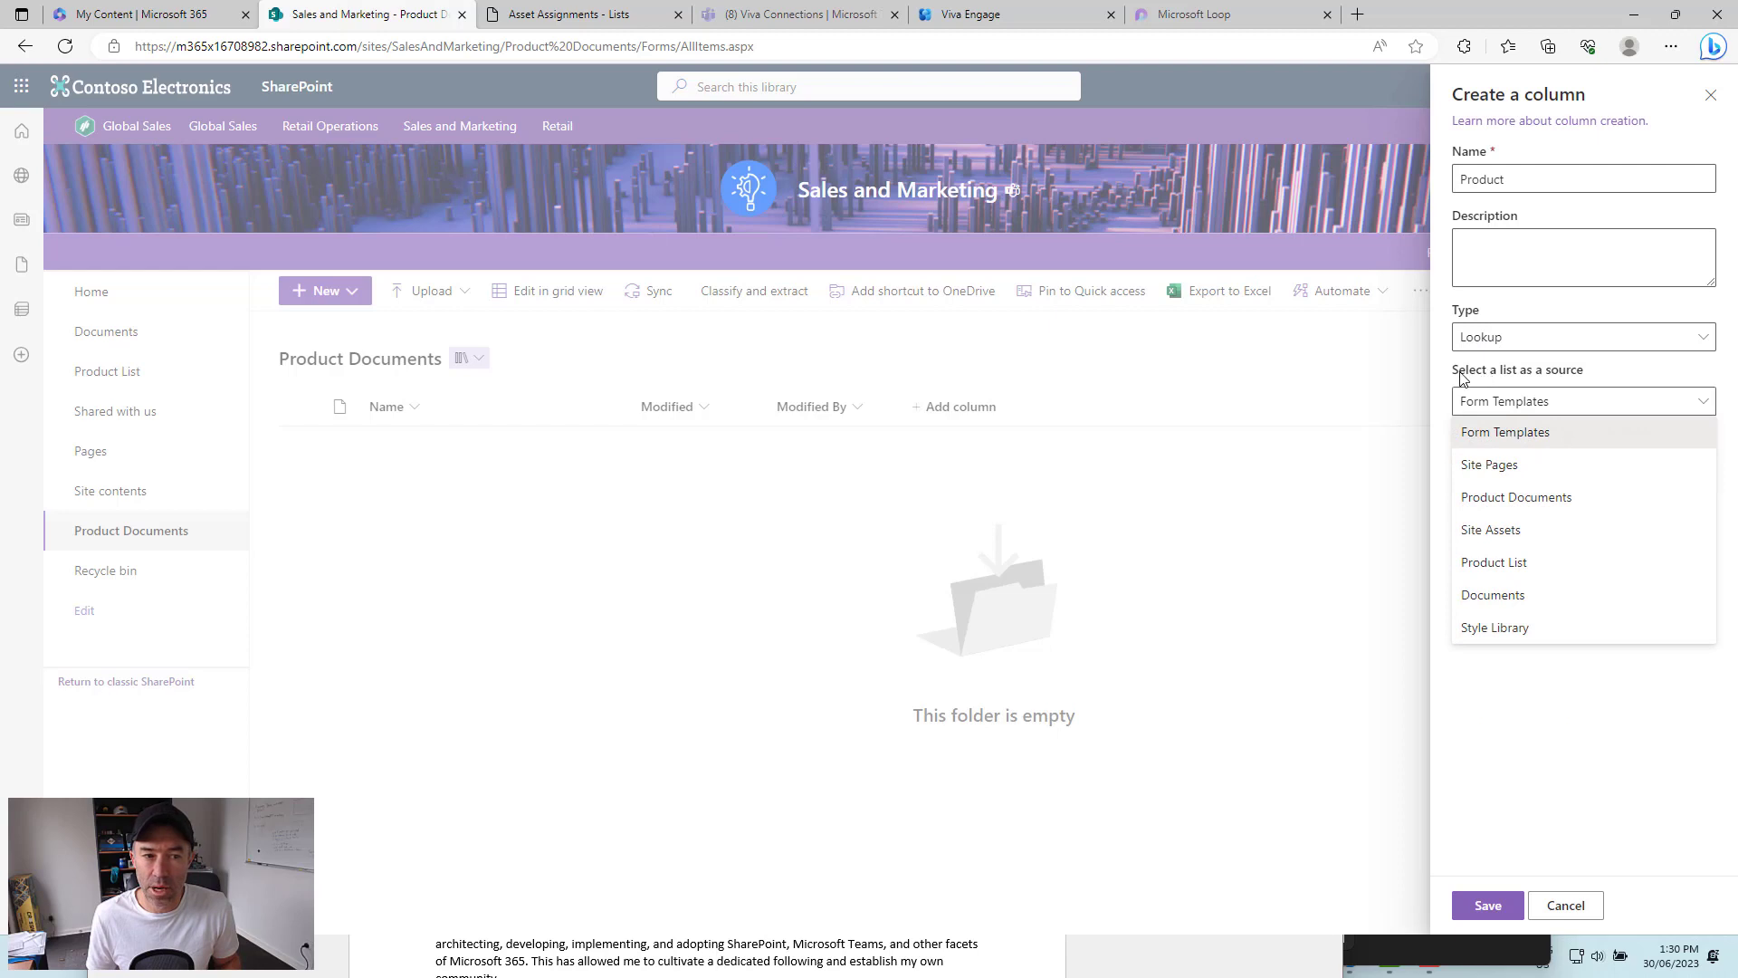
left_click(1523, 564)
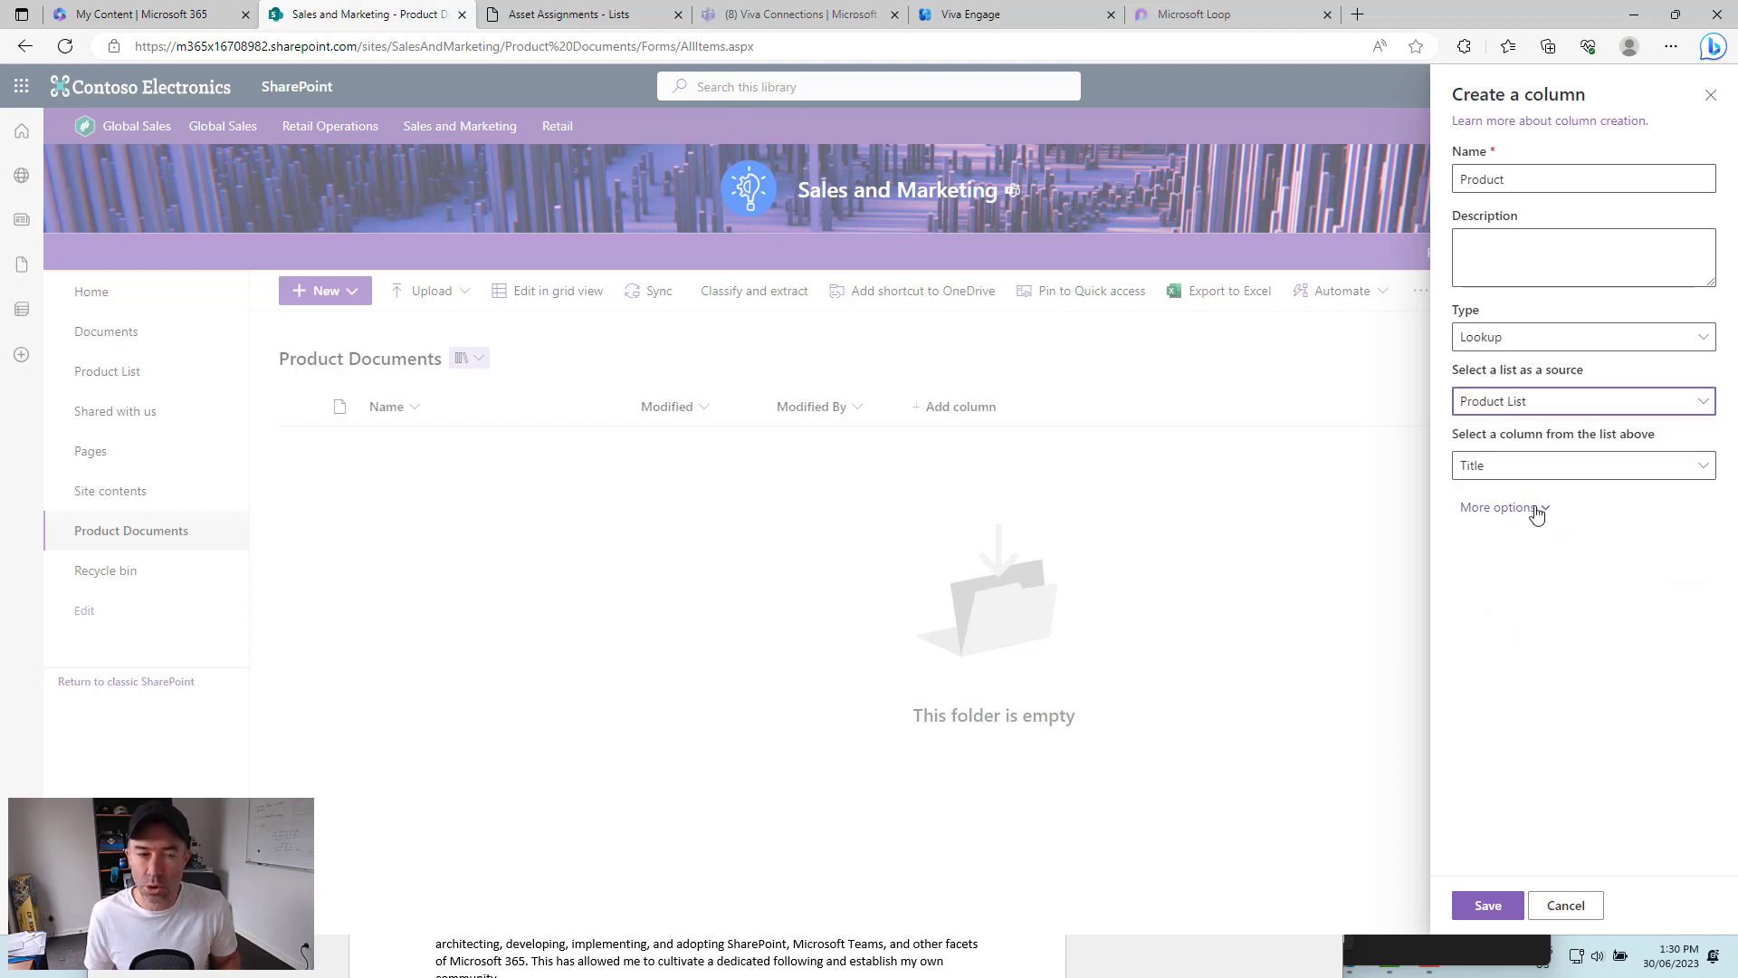
left_click(1529, 472)
left_click(1523, 495)
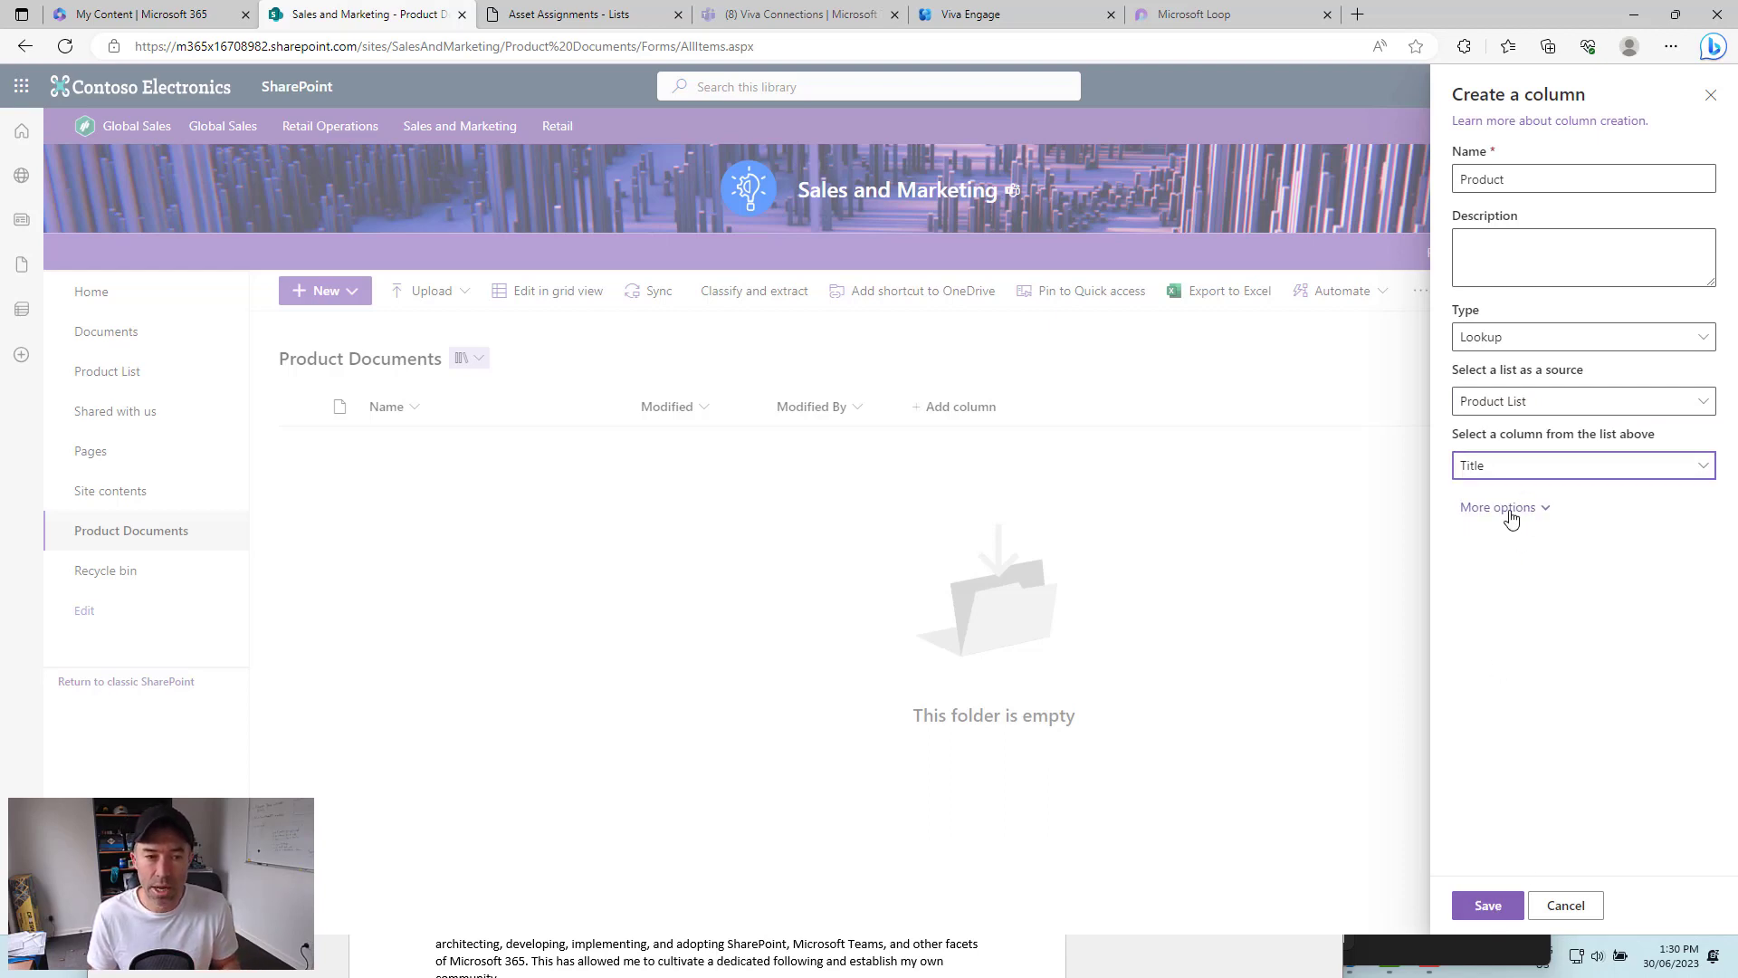
left_click(1503, 509)
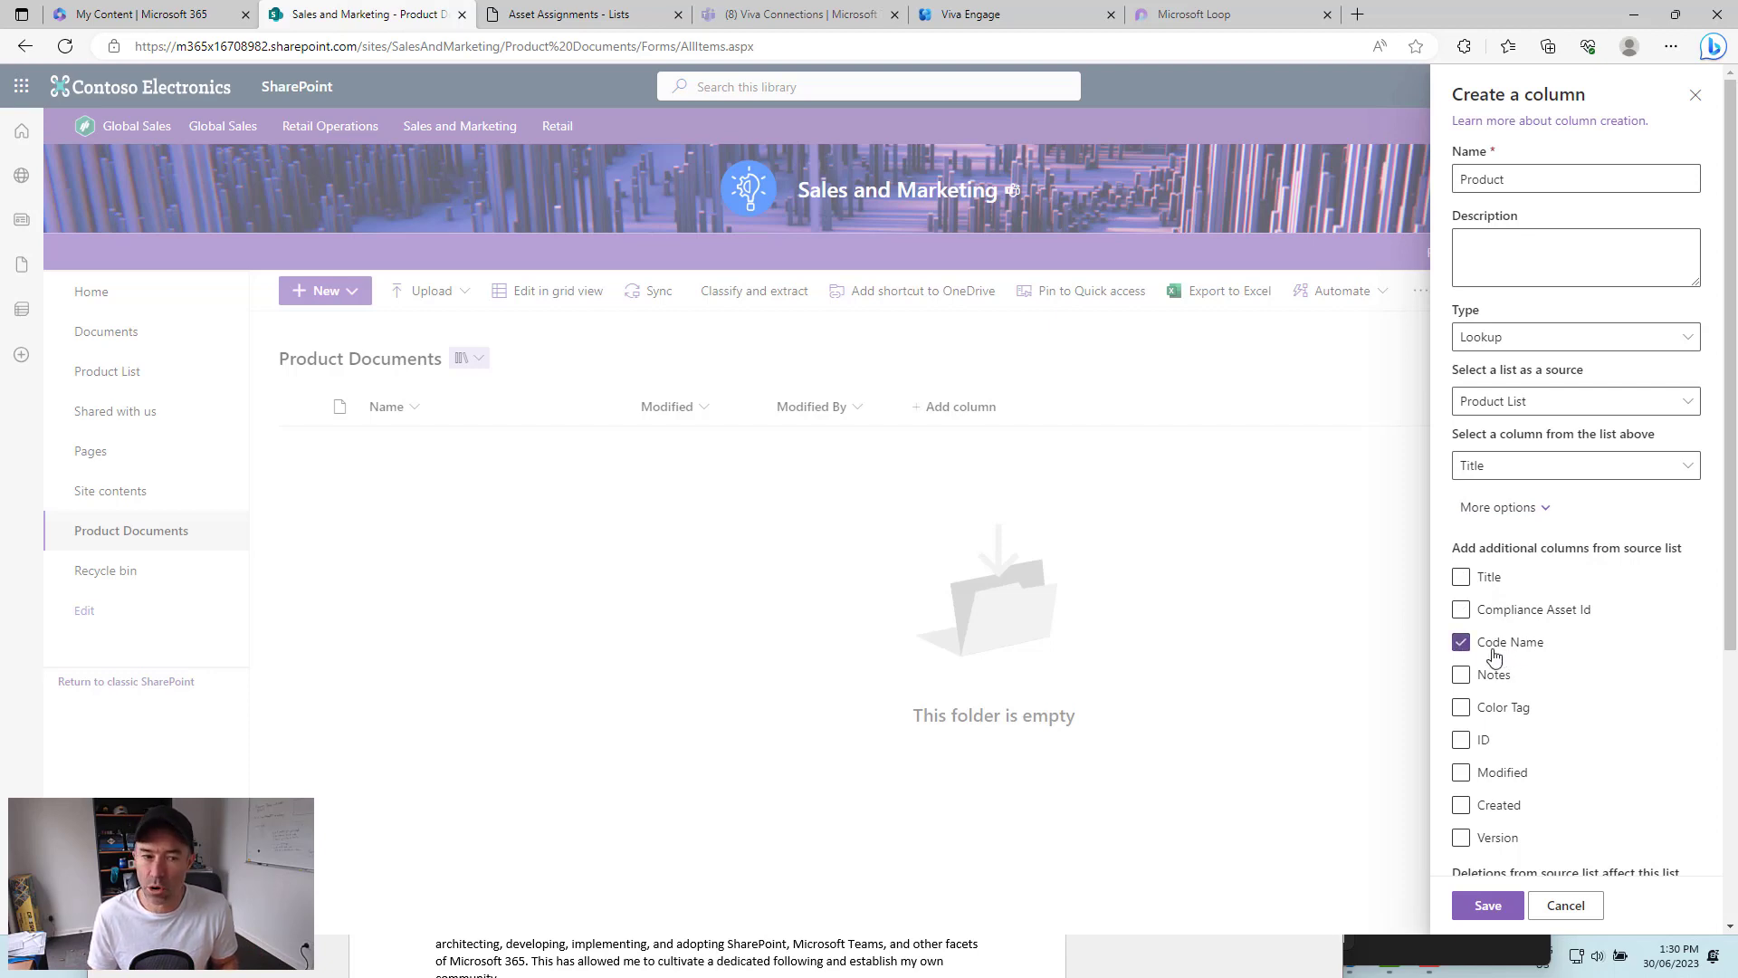
left_click(1491, 913)
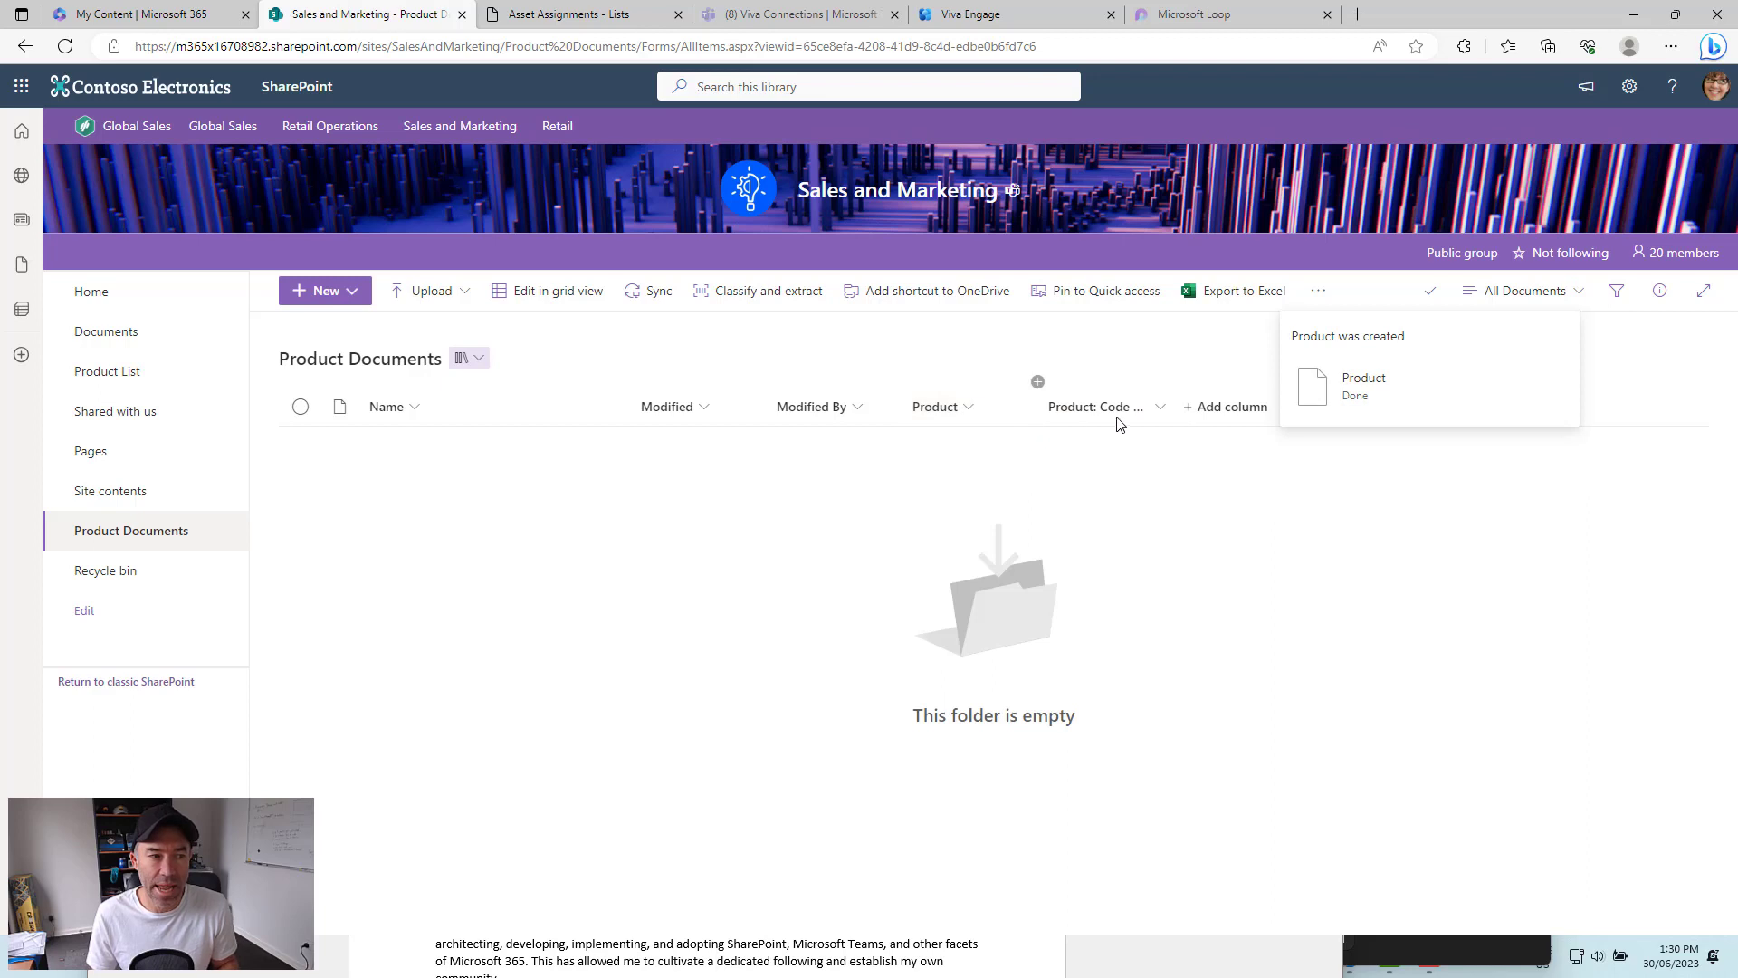
- Select all six files in the Documents > Product Marketing > Adatum folder
left_click(1028, 416)
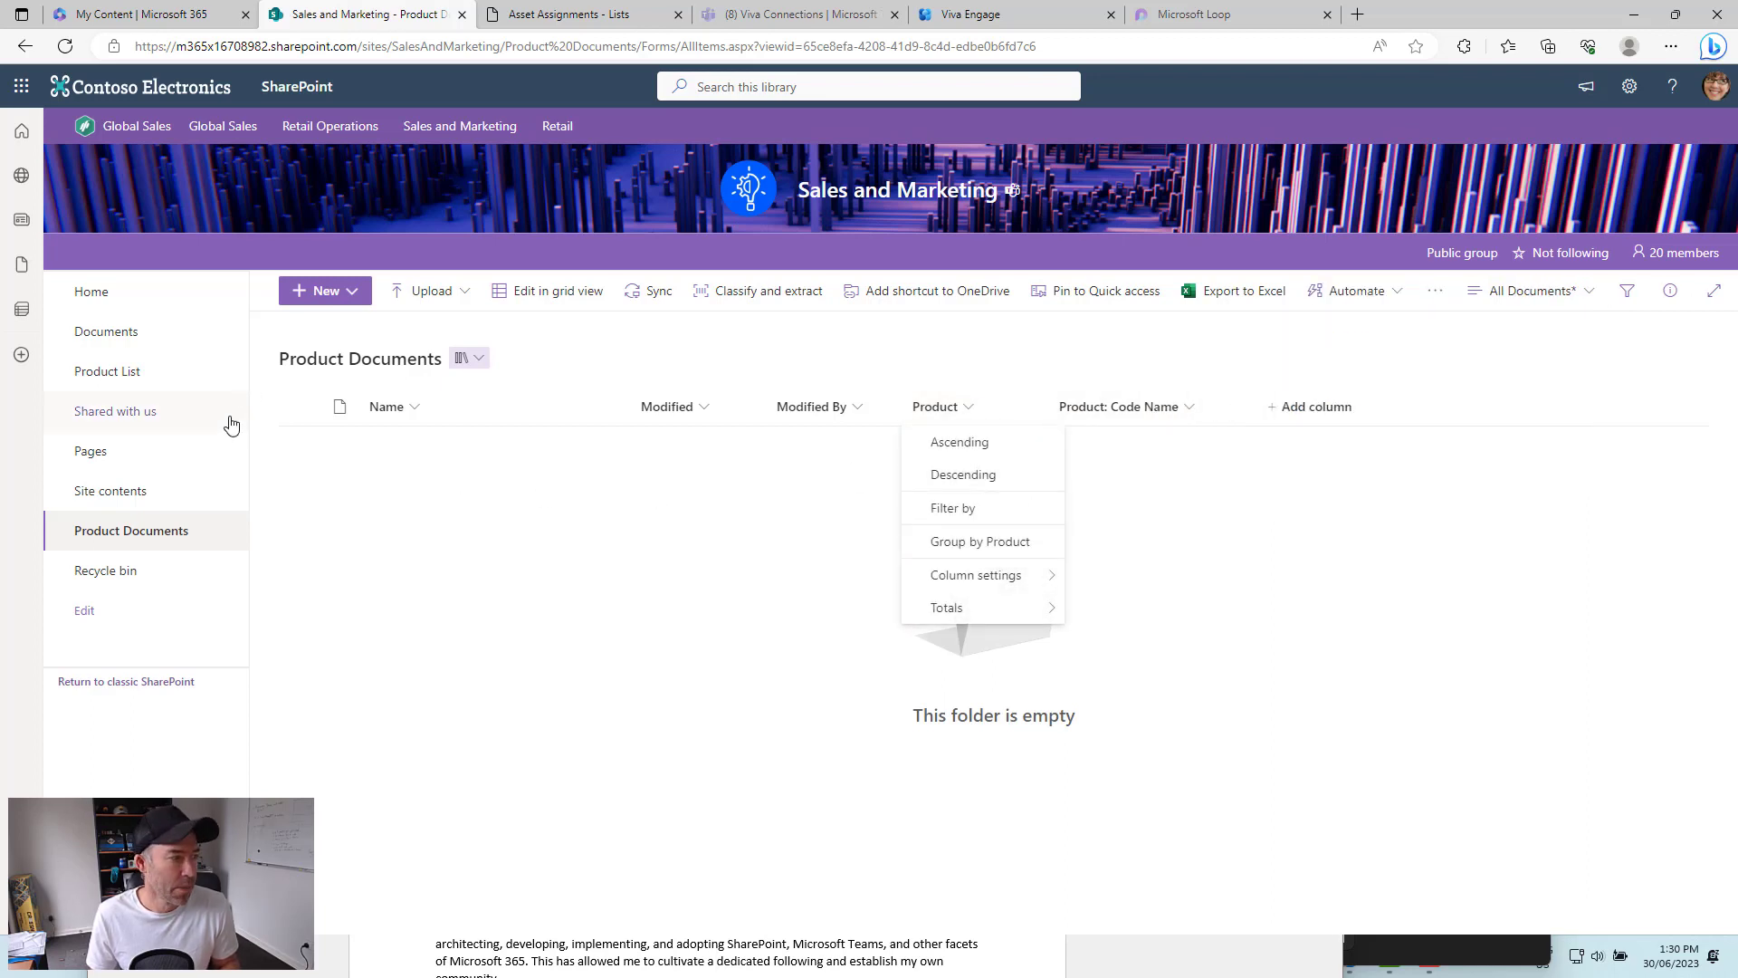
left_click(105, 335)
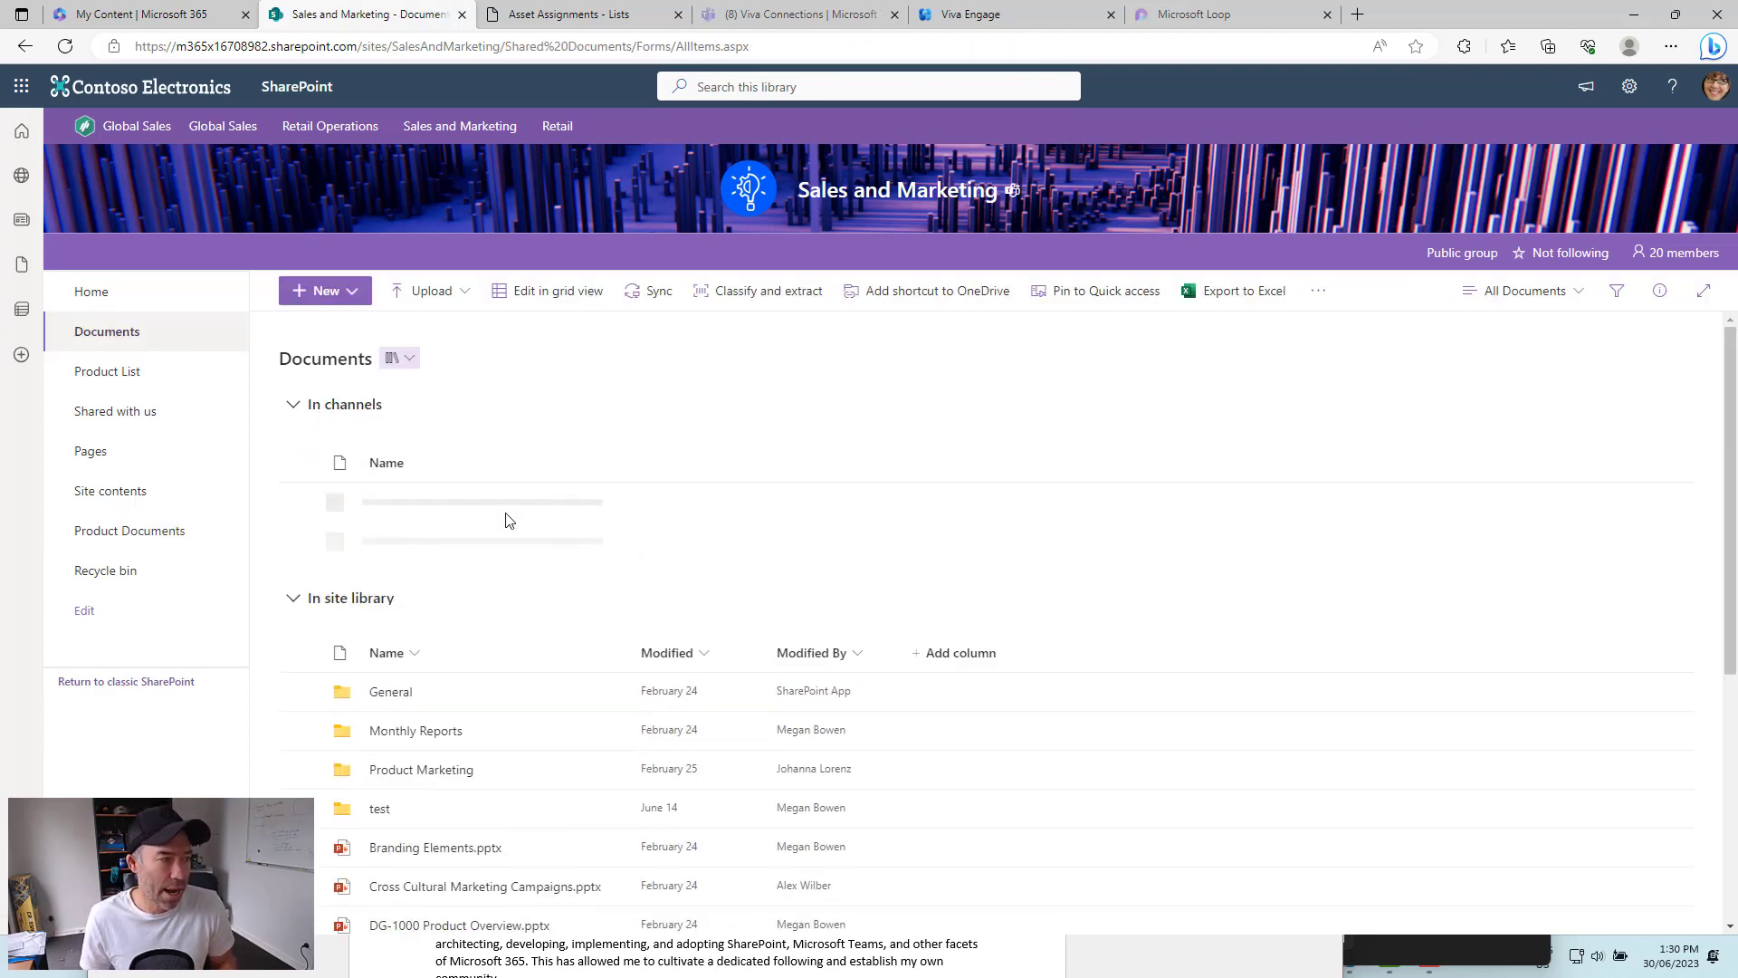
scroll(507, 520, "down", 1)
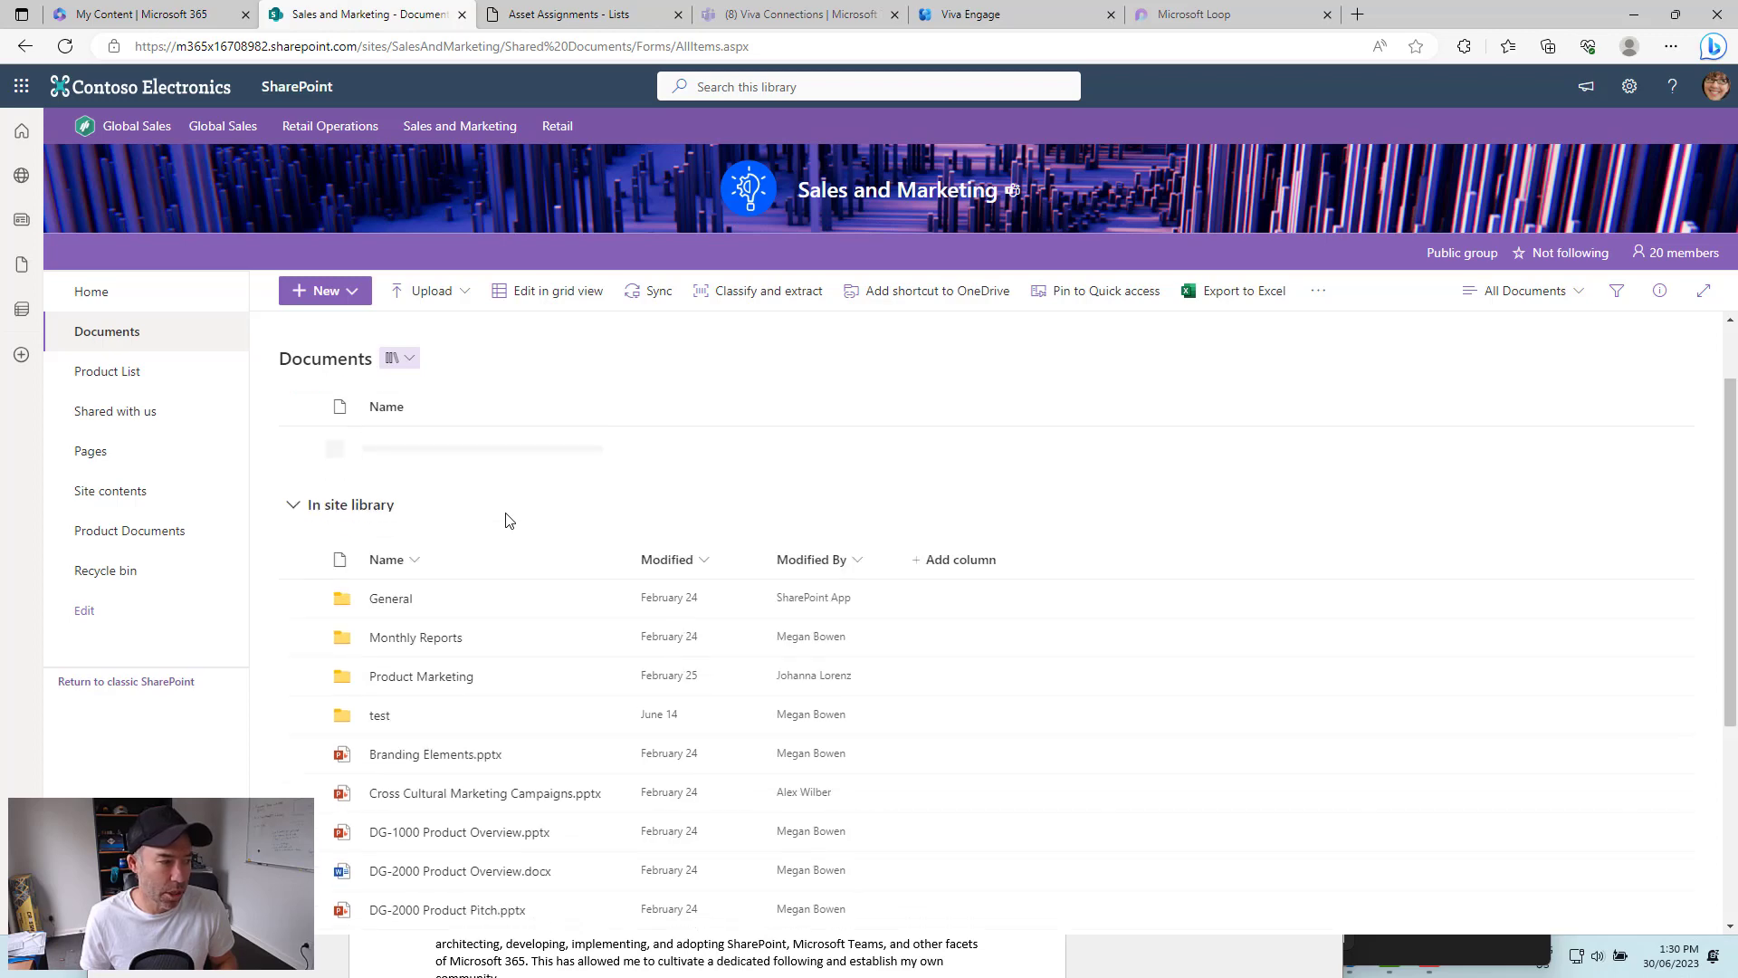
left_click(455, 679)
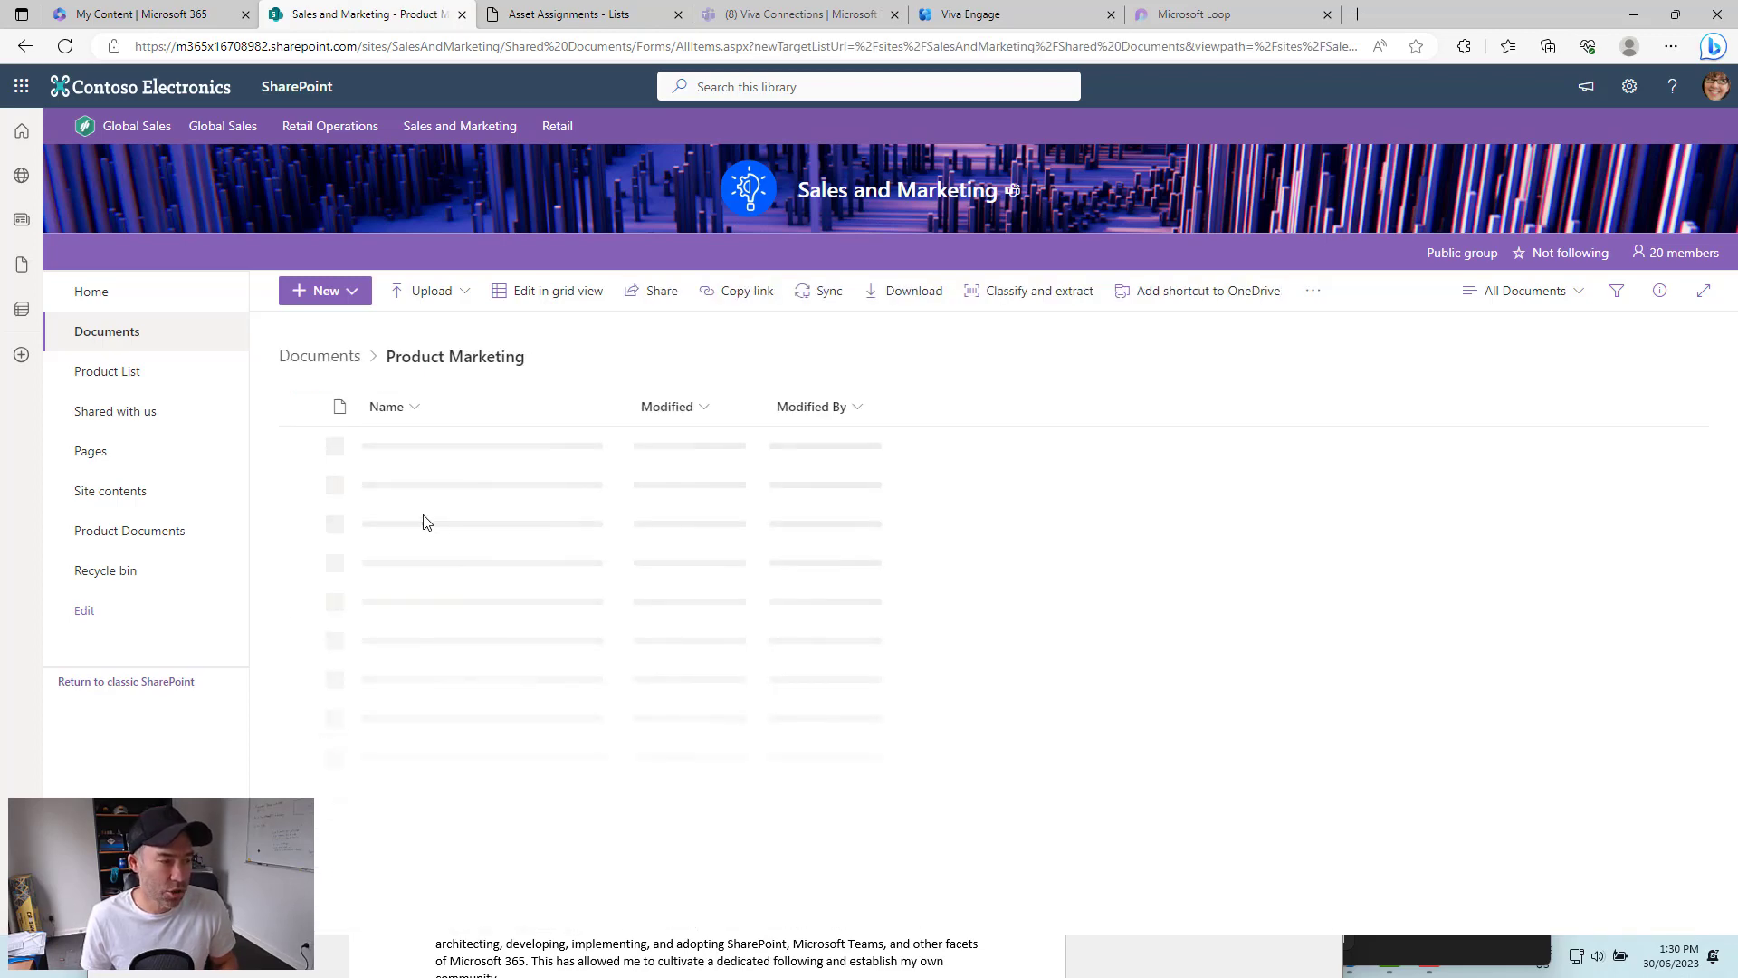
left_click(388, 486)
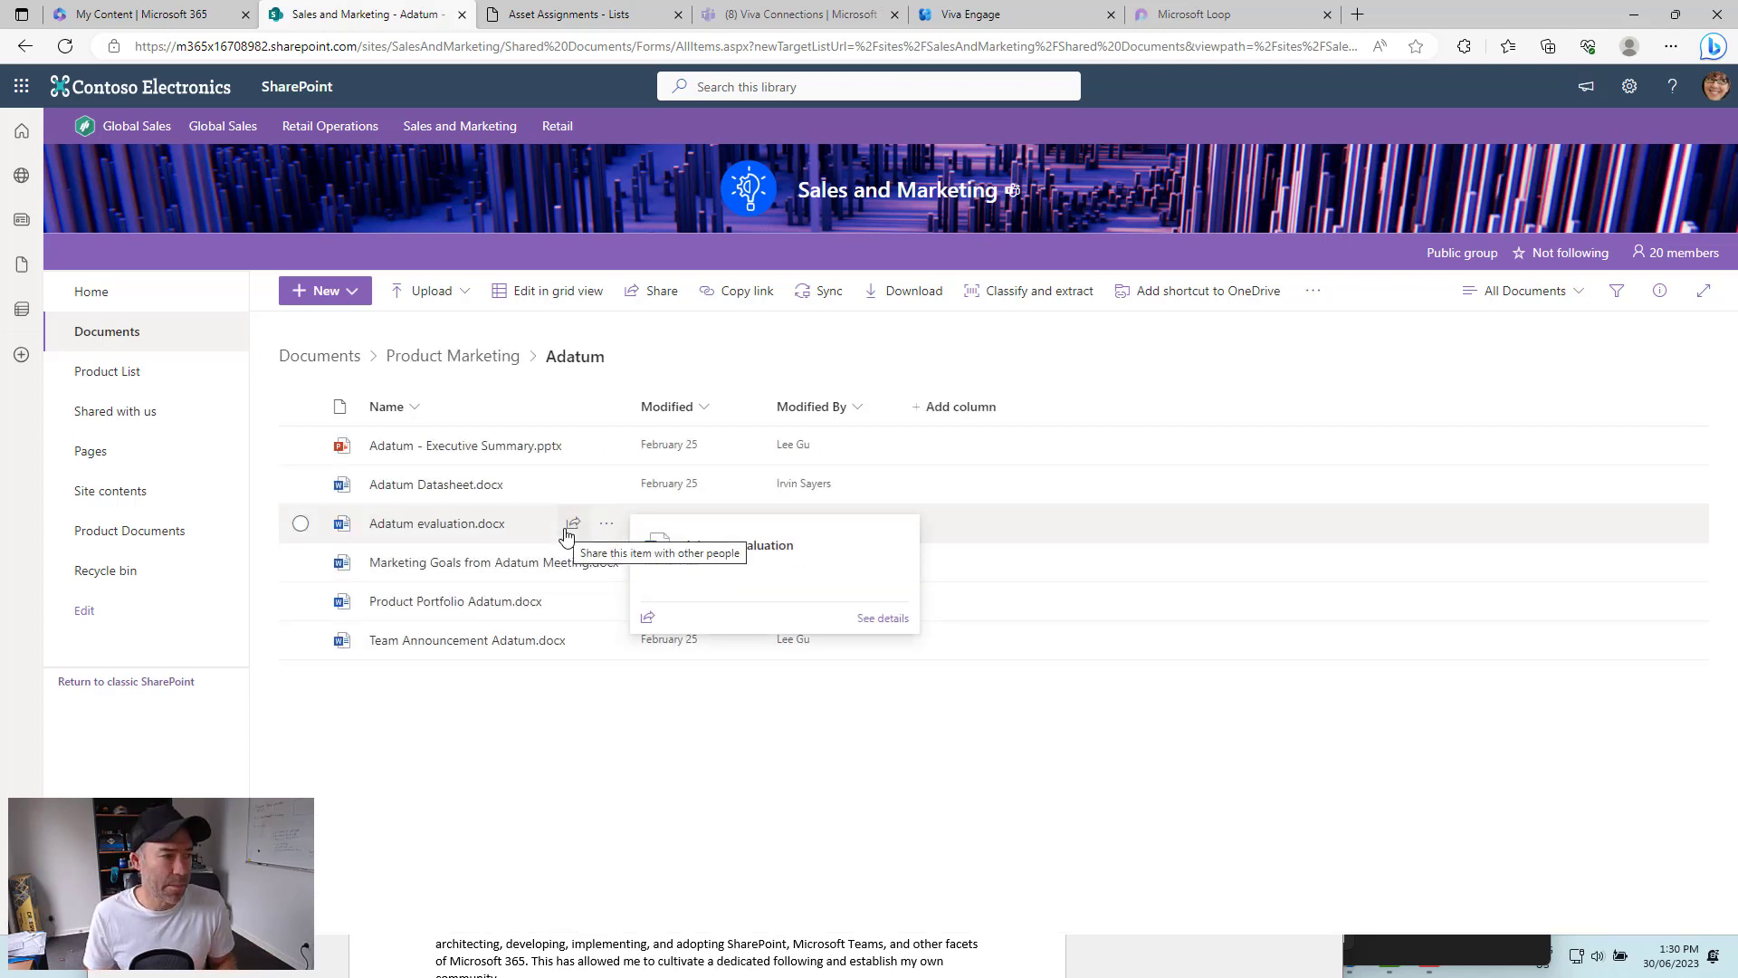
left_click(300, 406)
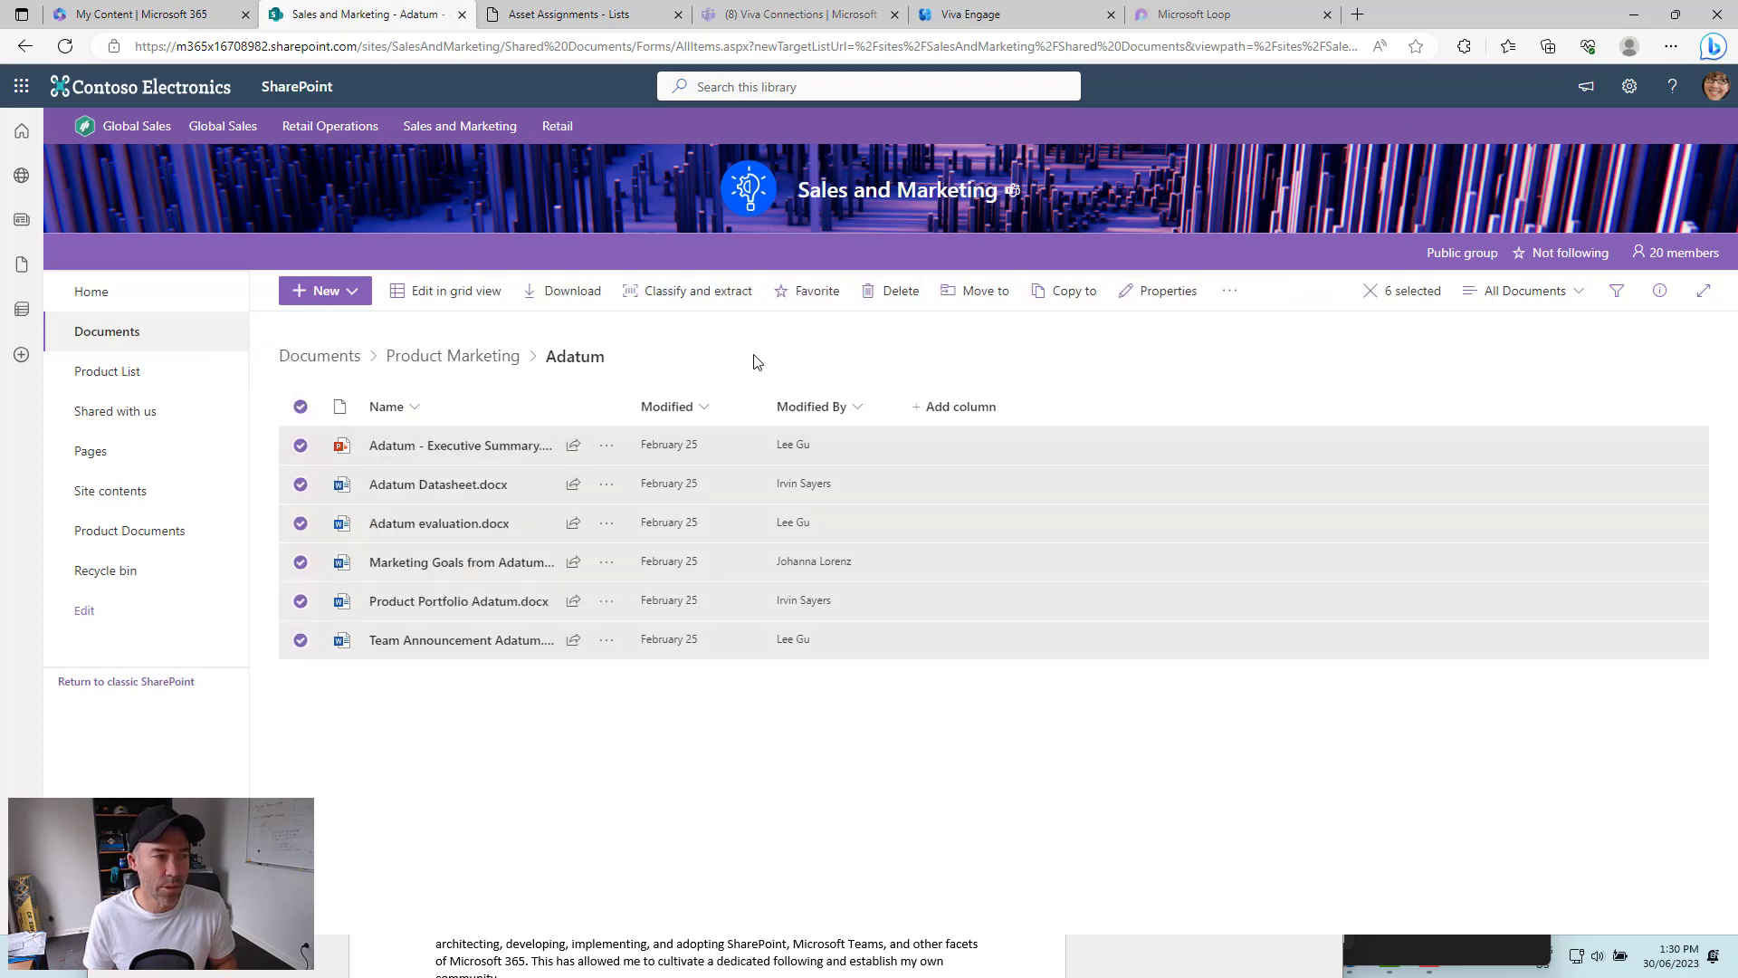
- Copy the six Adatum files into Product Documents and open that library
left_click(1065, 293)
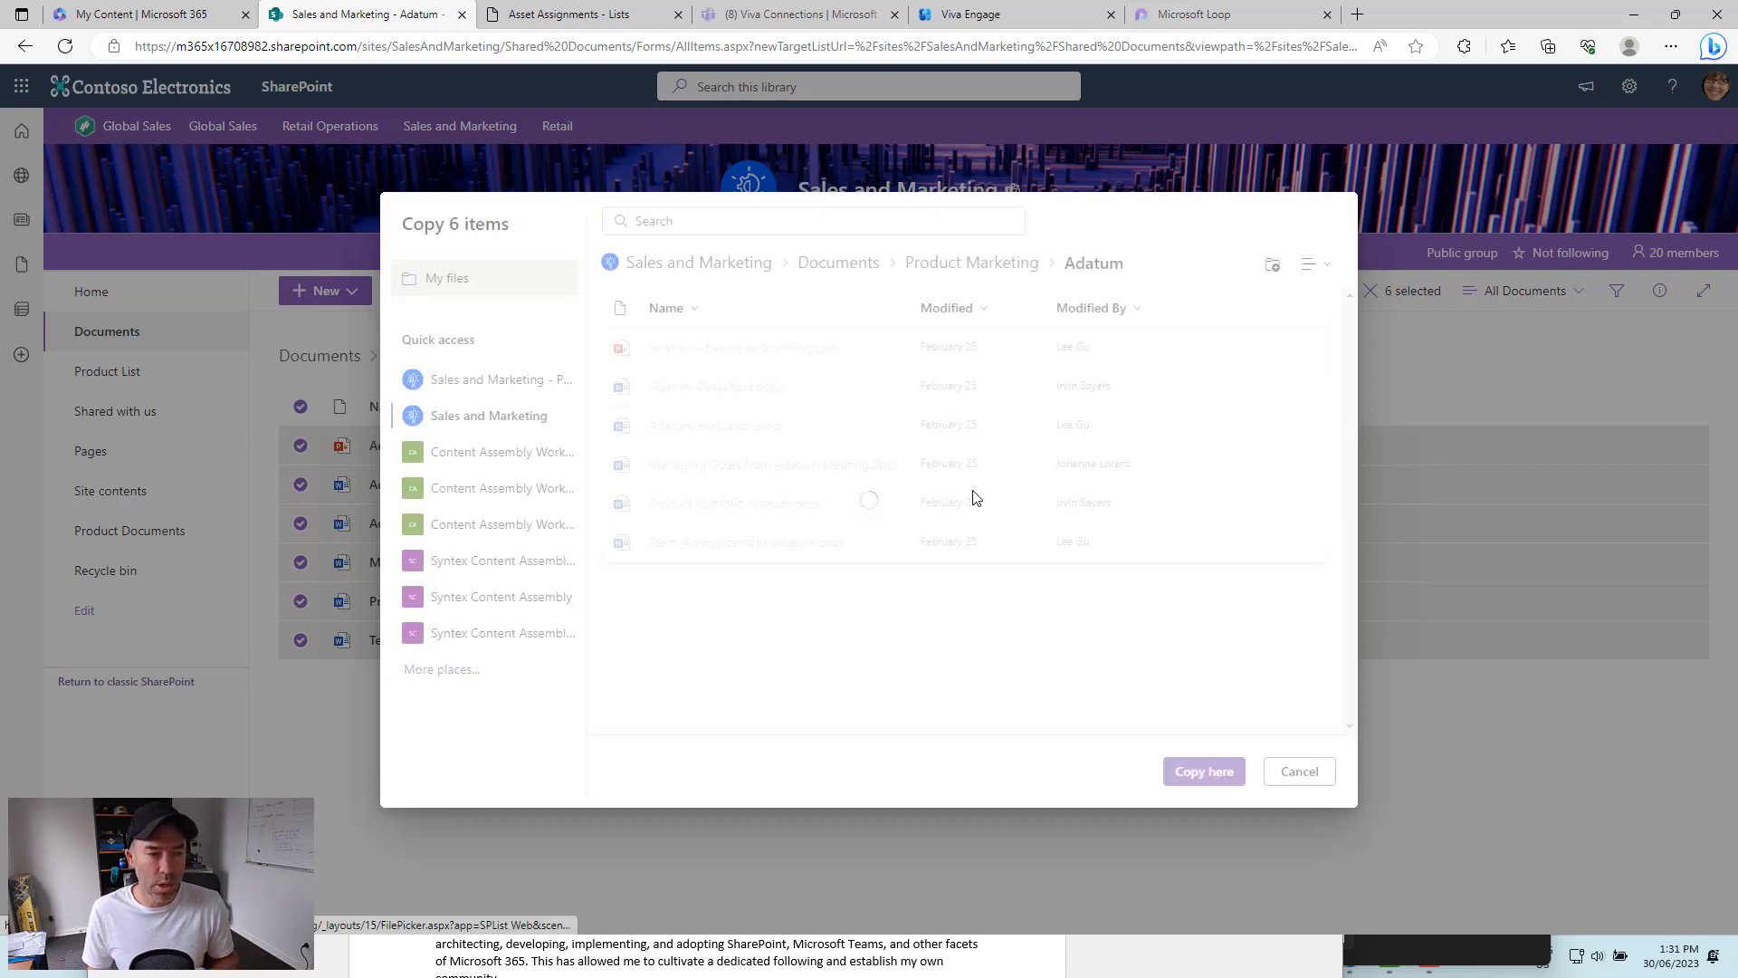
left_click(737, 278)
left_click(849, 356)
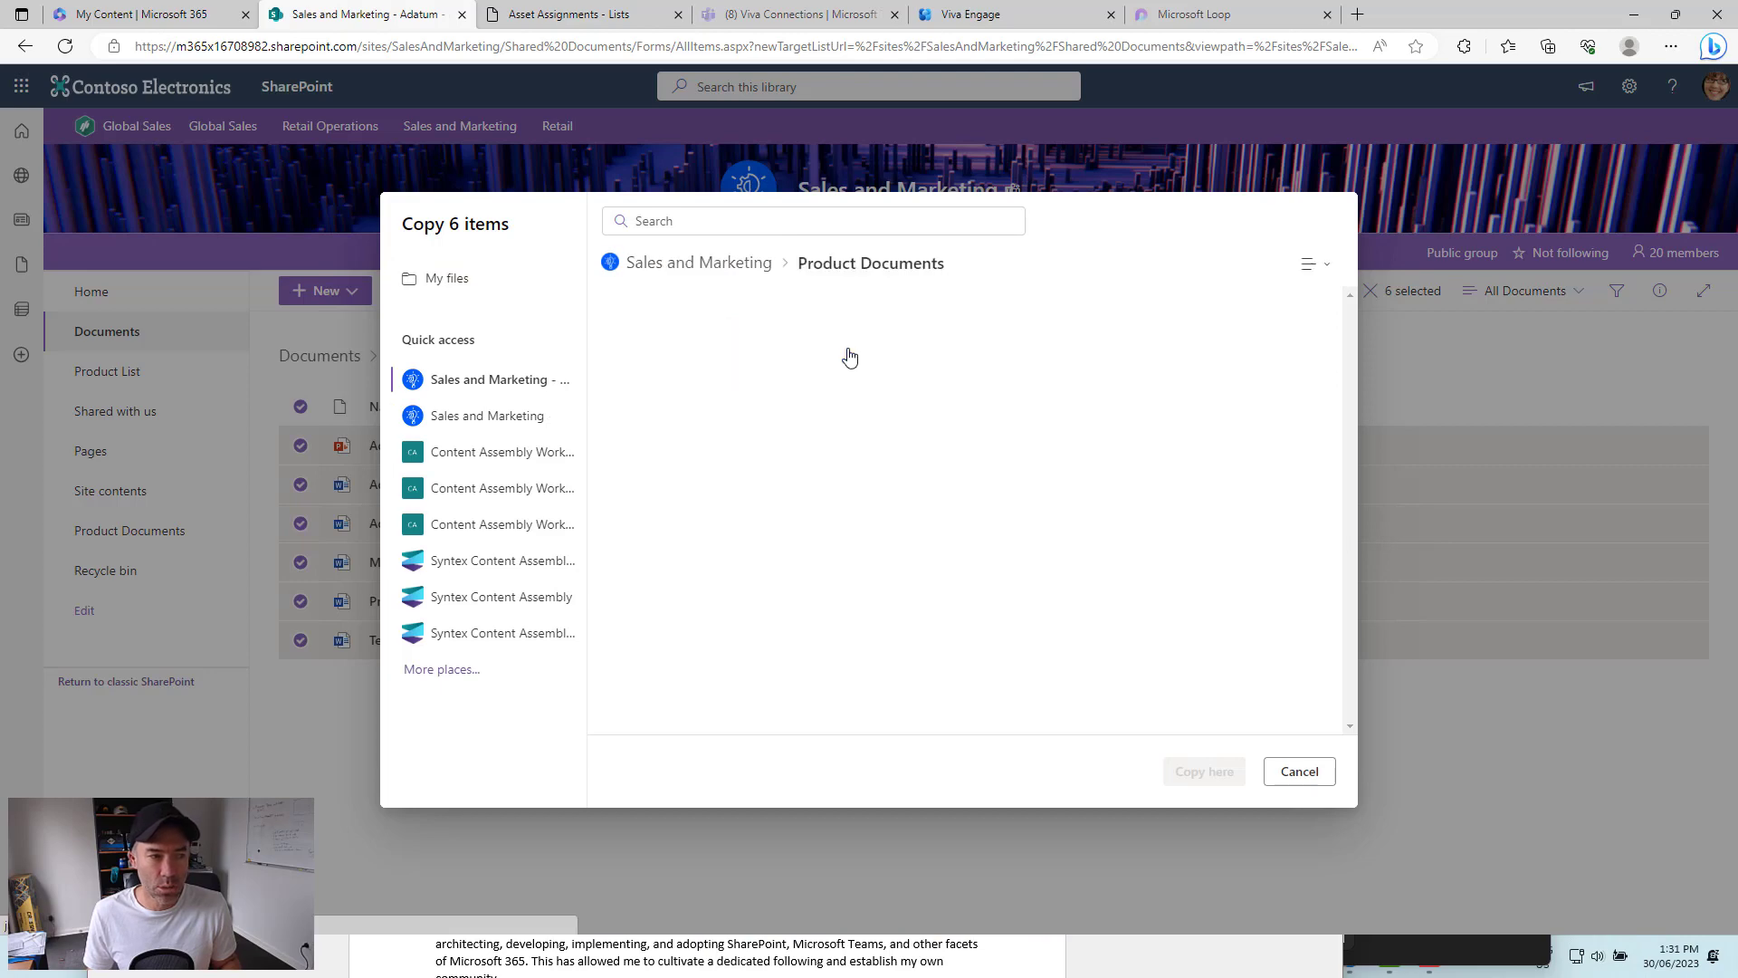
left_click(1199, 776)
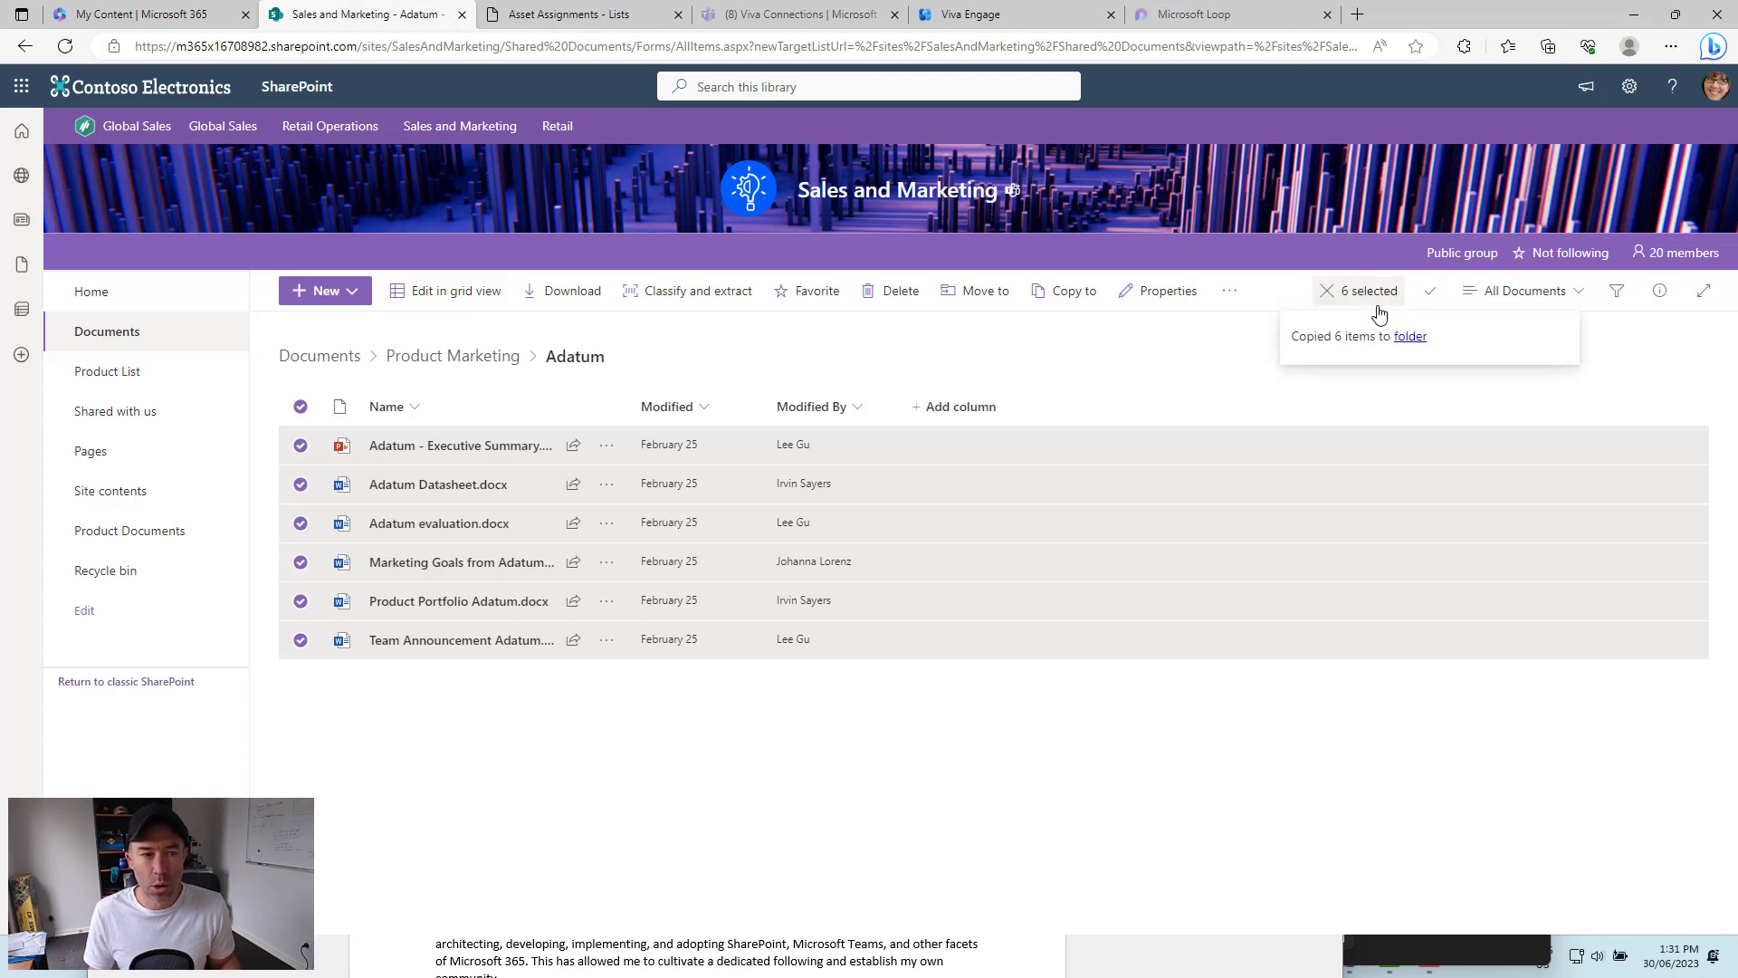
left_click(110, 532)
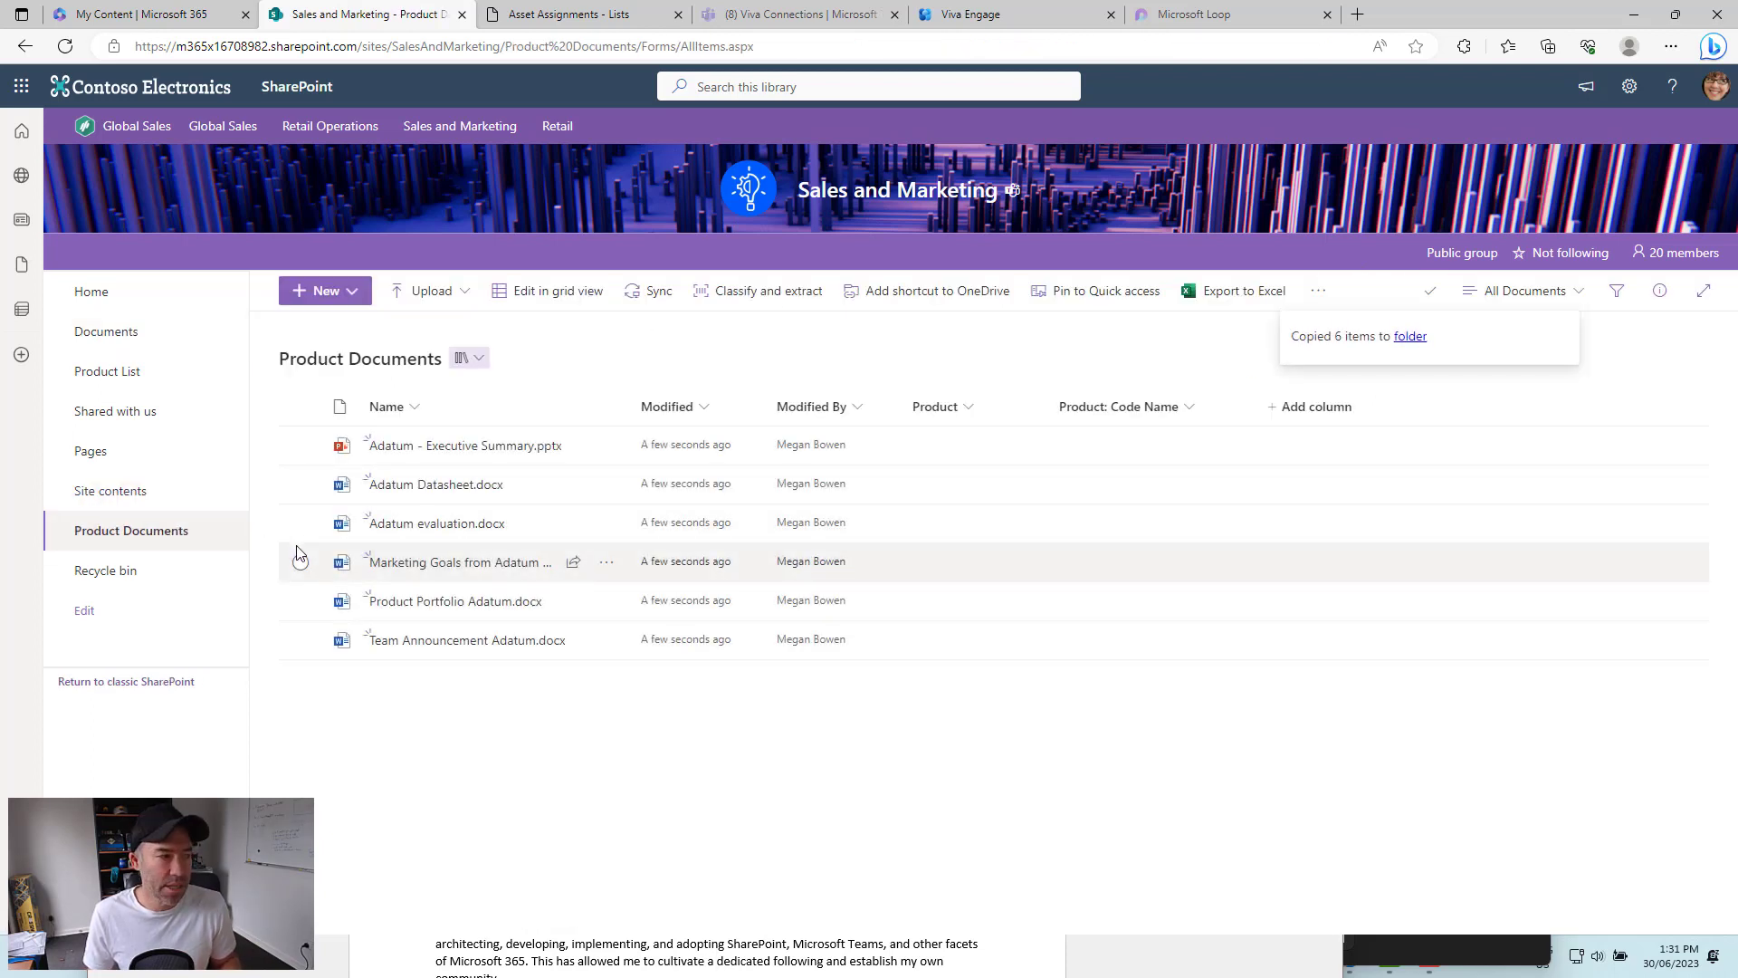
- In grid view, set the first three files' Product to Business Telephone 2000b
left_click(554, 292)
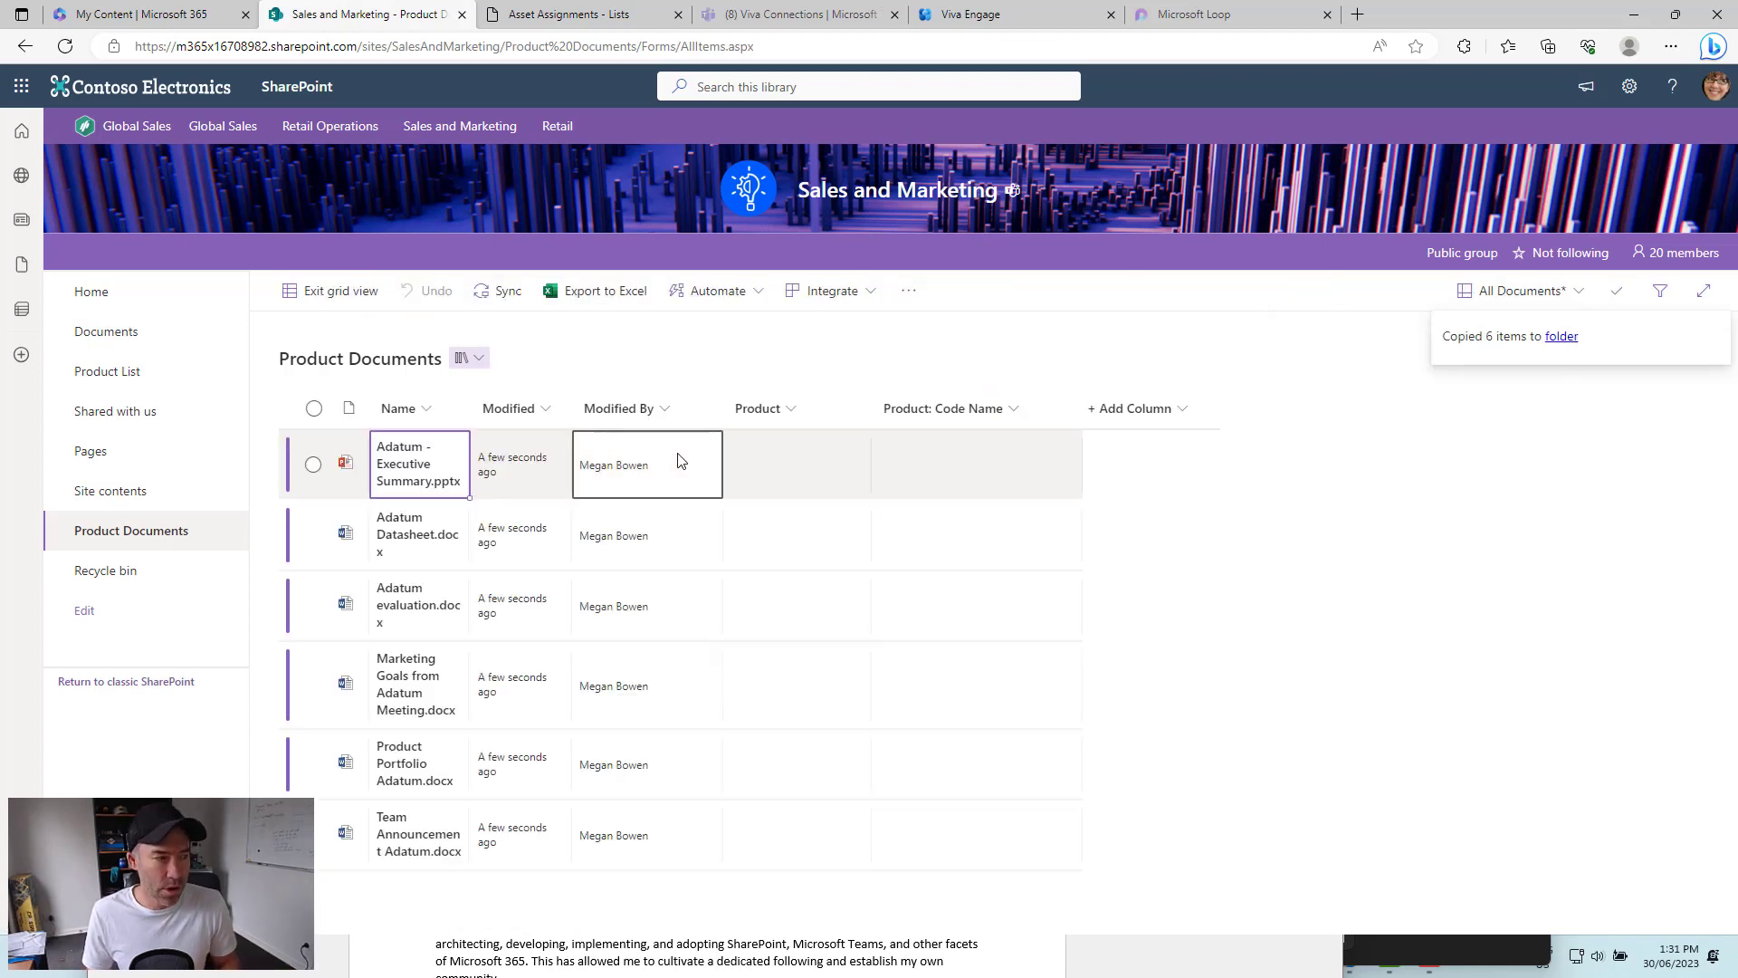
left_click(811, 481)
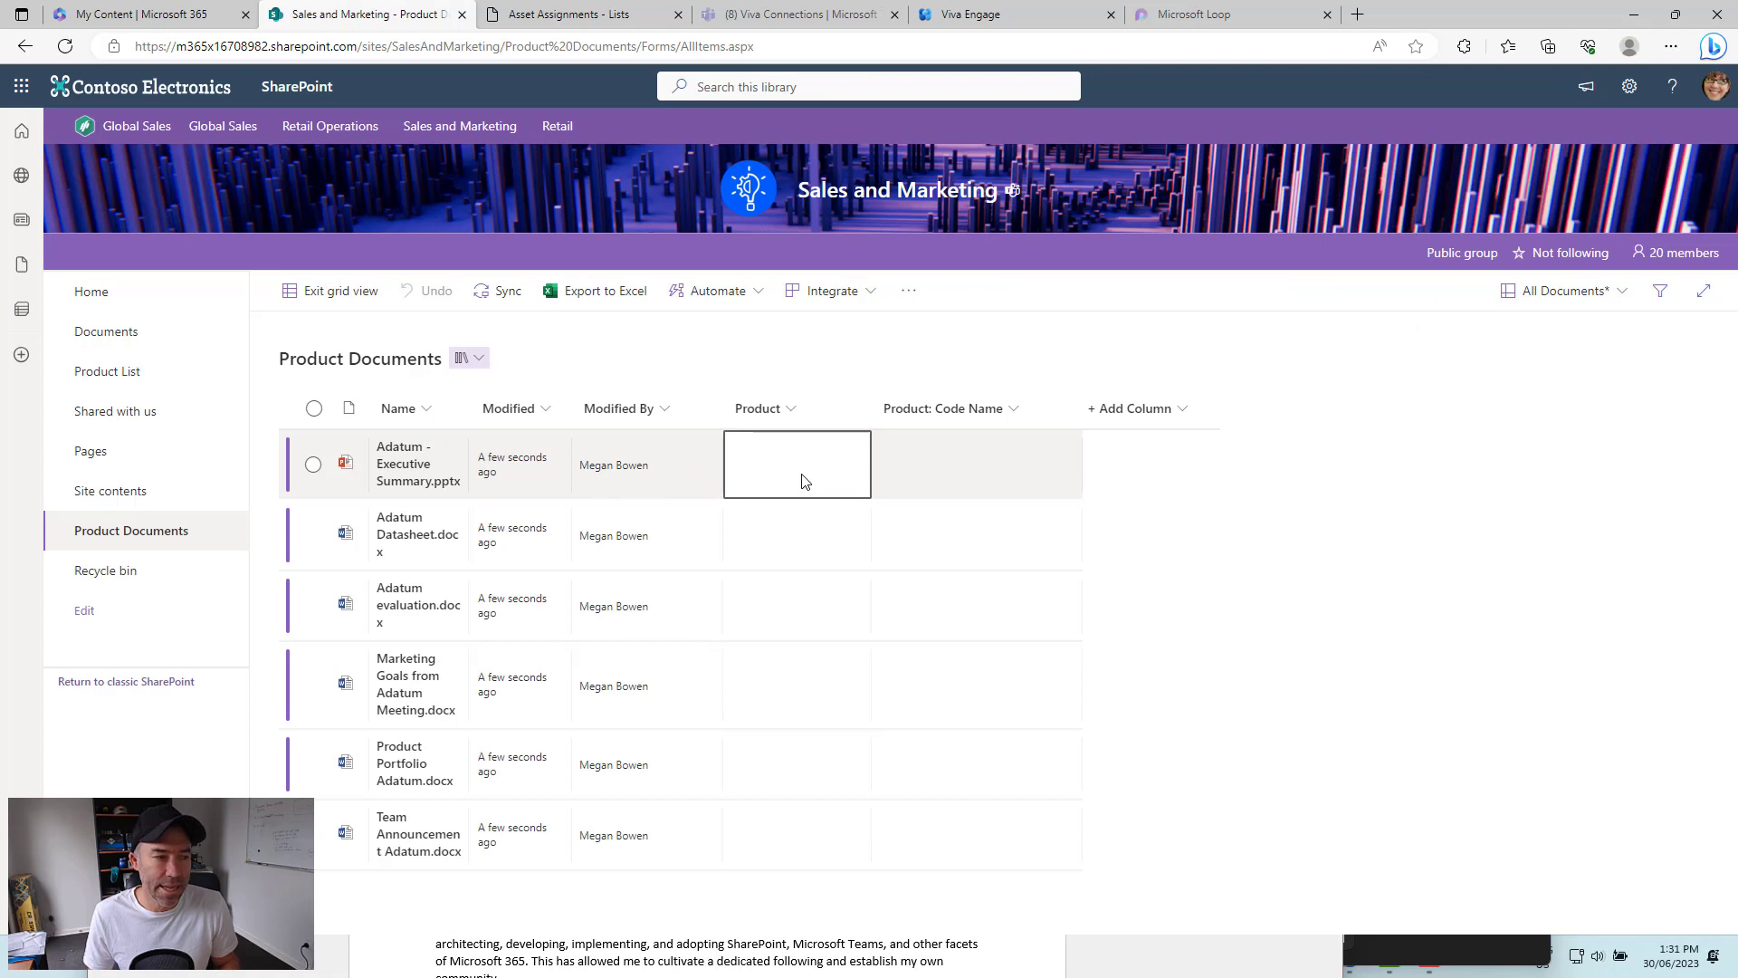
left_click(811, 485)
left_click(824, 577)
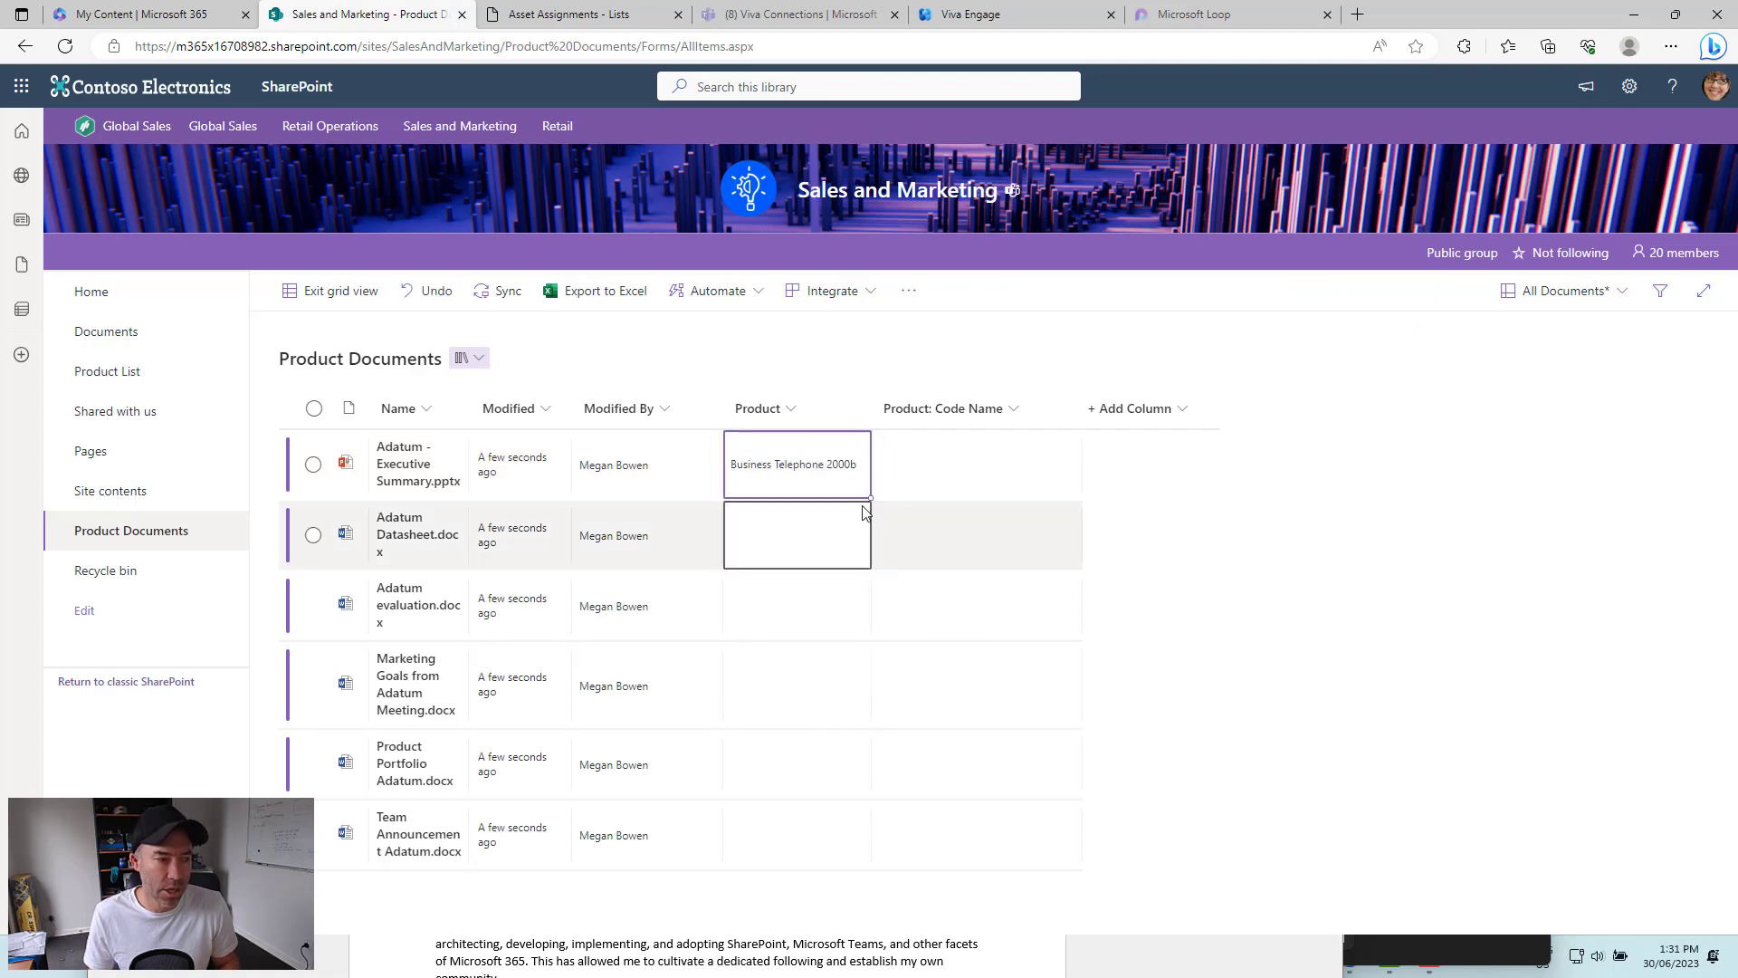
left_click_drag(870, 499, 833, 621)
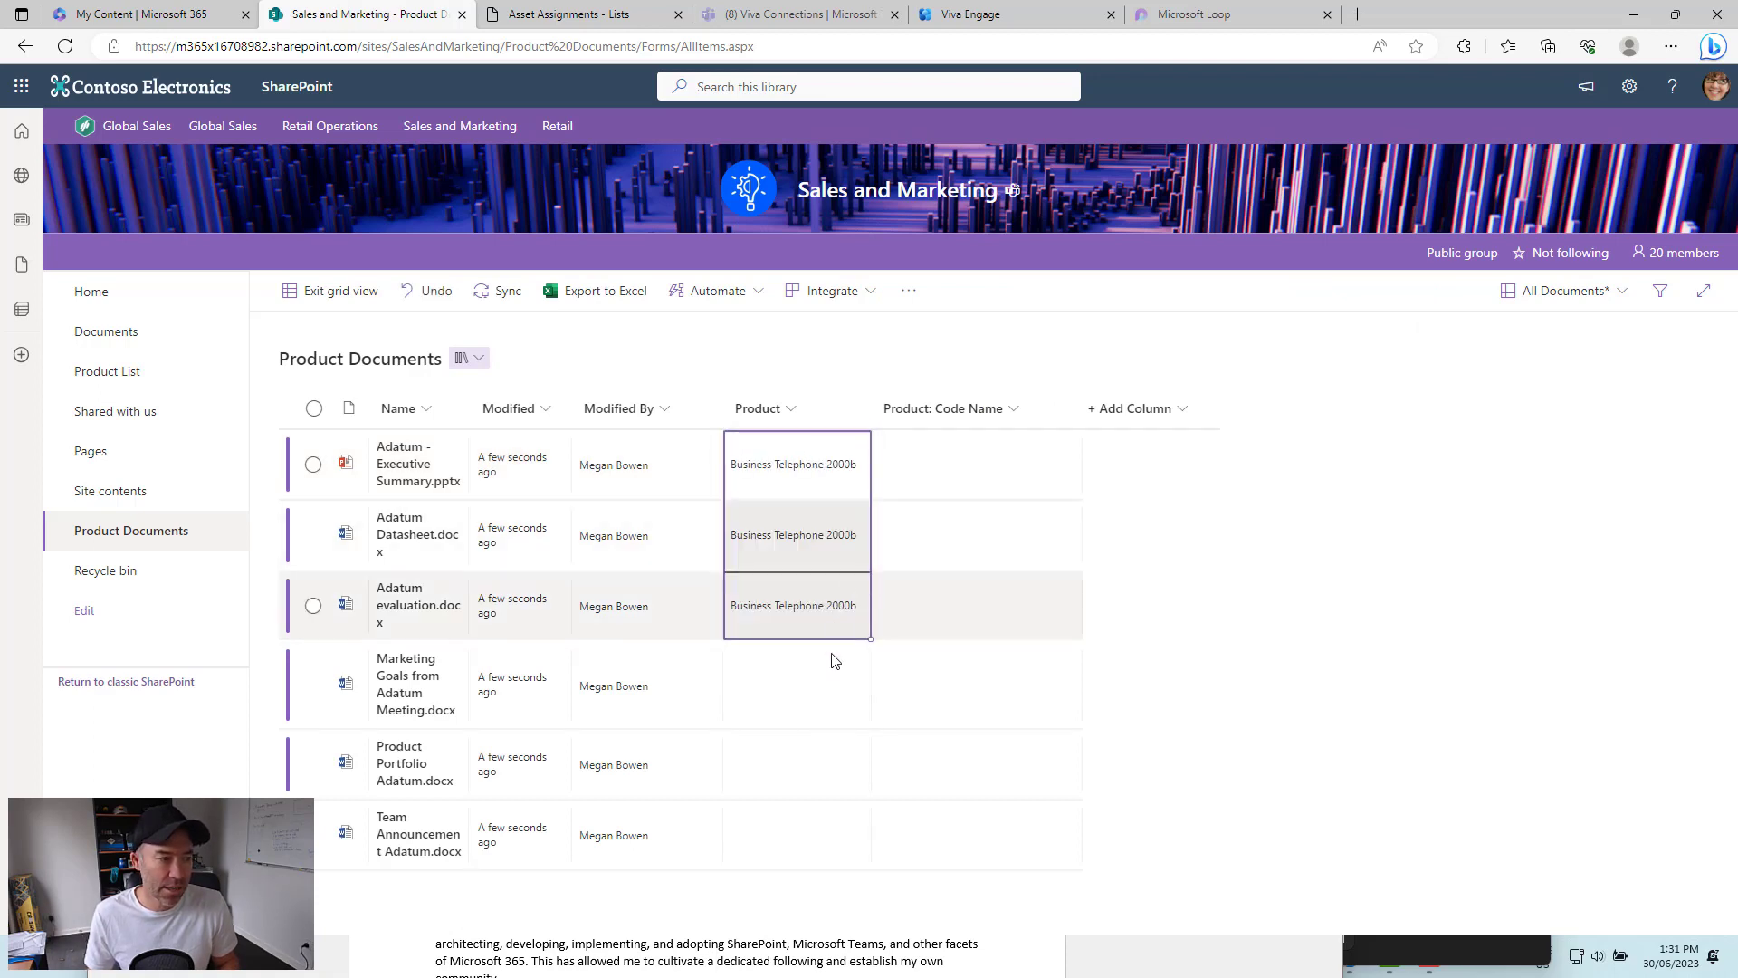
- Set the remaining files' products to Car Audio 2500, CE-6000 Desktop Computer and Car Audio 2000
left_click(806, 699)
left_click(809, 702)
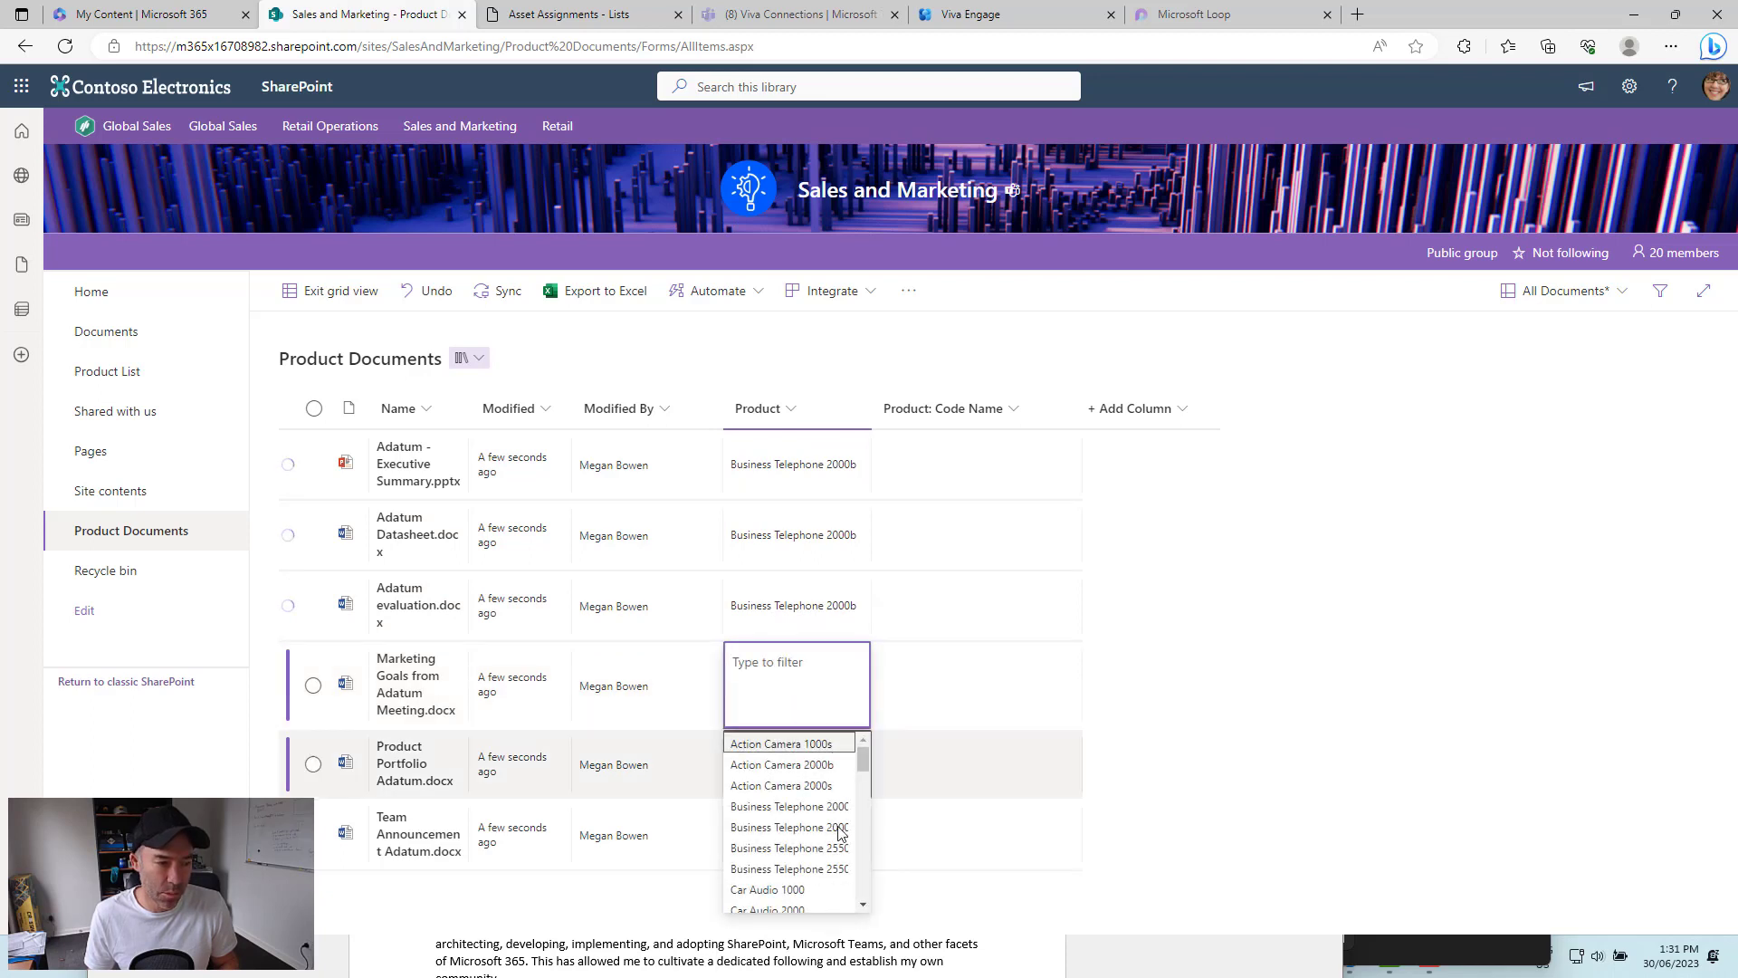
scroll(842, 833, "down", 3)
left_click(803, 802)
left_click(814, 791)
left_click(814, 789)
scroll(802, 707, "down", 1)
left_click(802, 704)
left_click(788, 837)
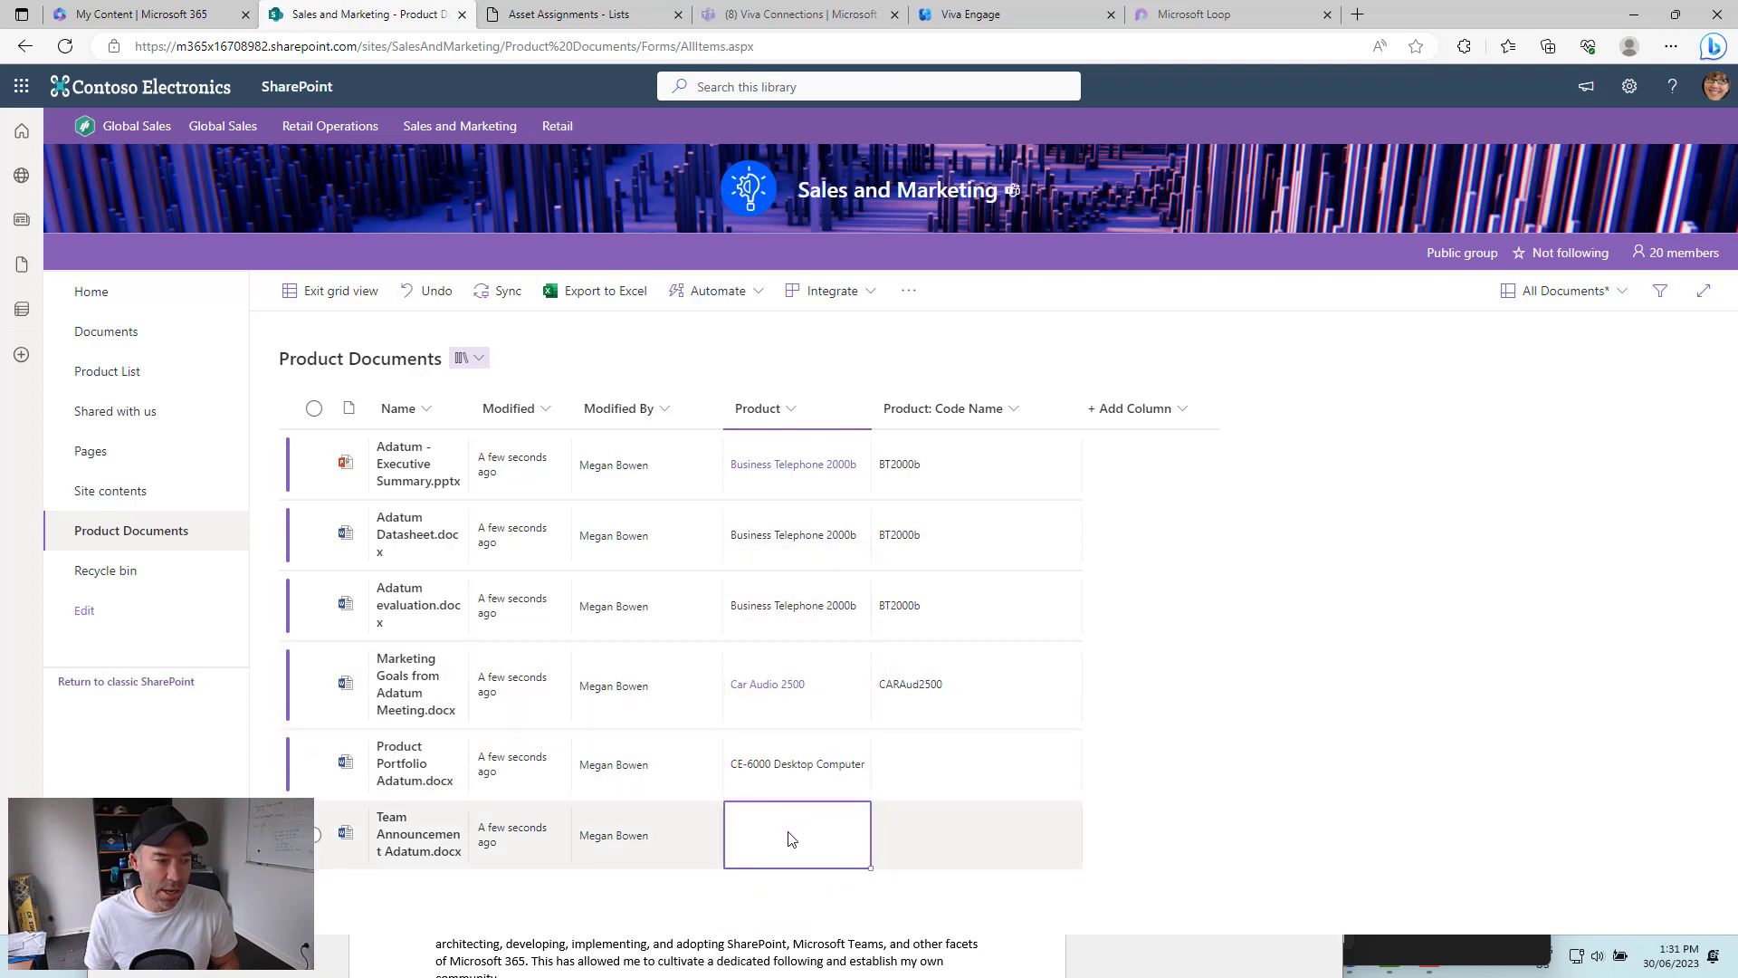
left_click(788, 837)
scroll(806, 761, "down", 1)
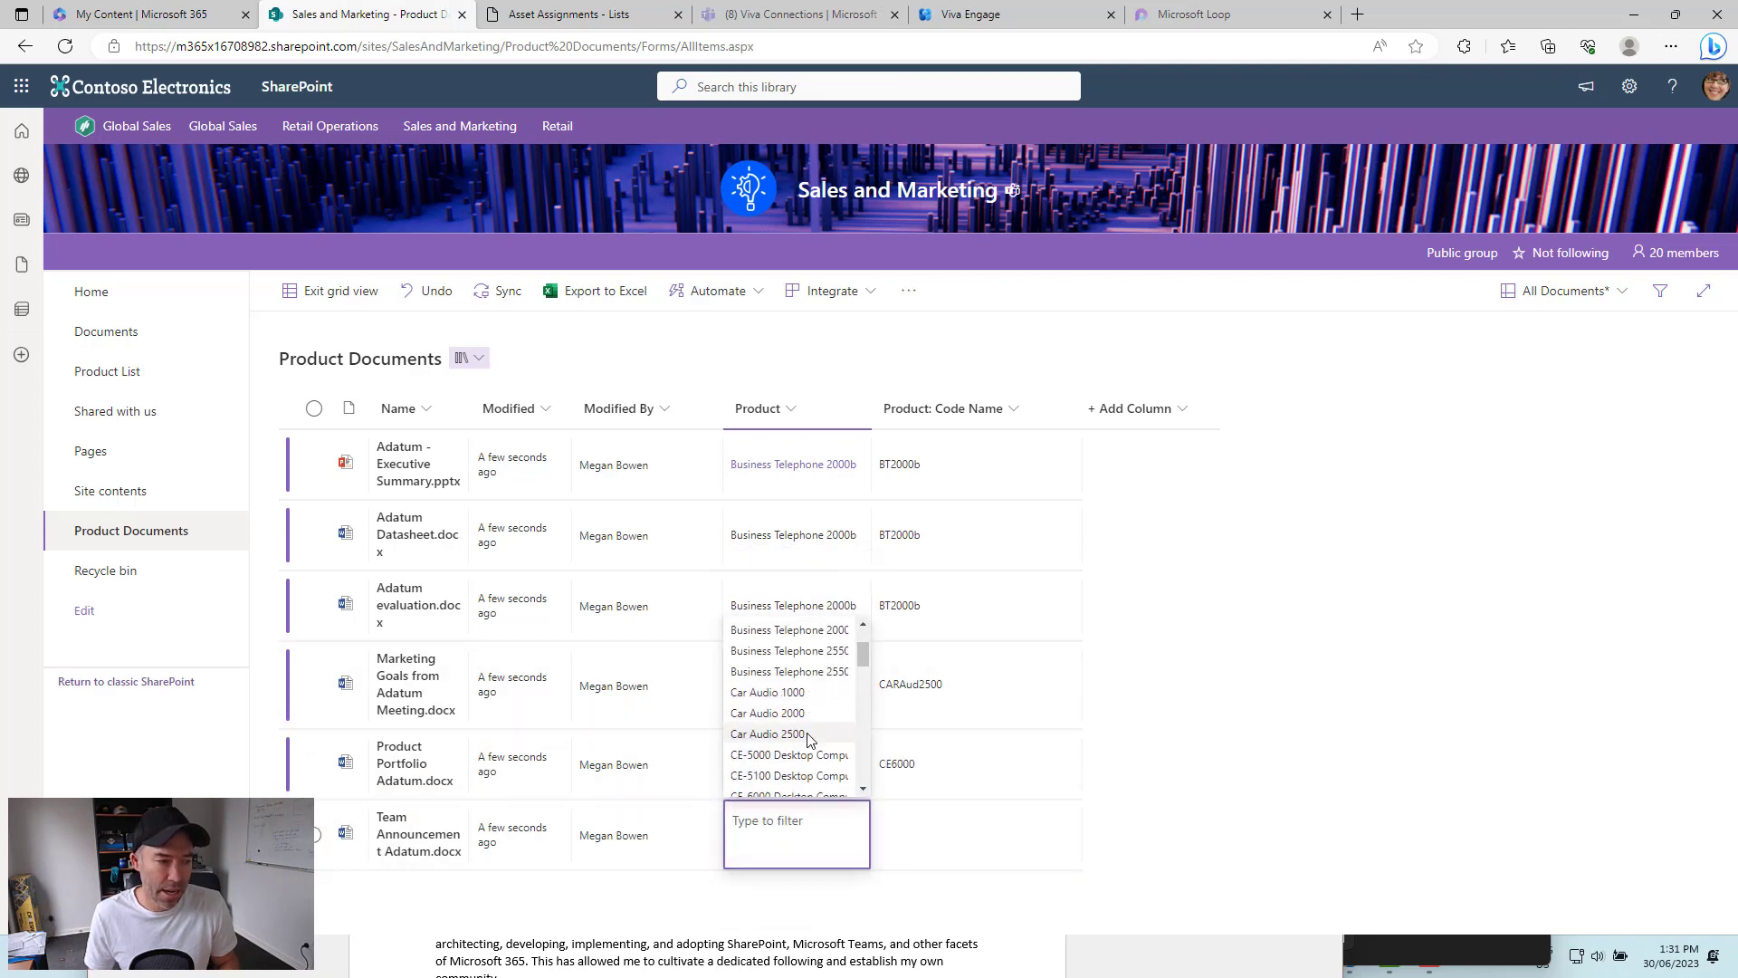
left_click(812, 714)
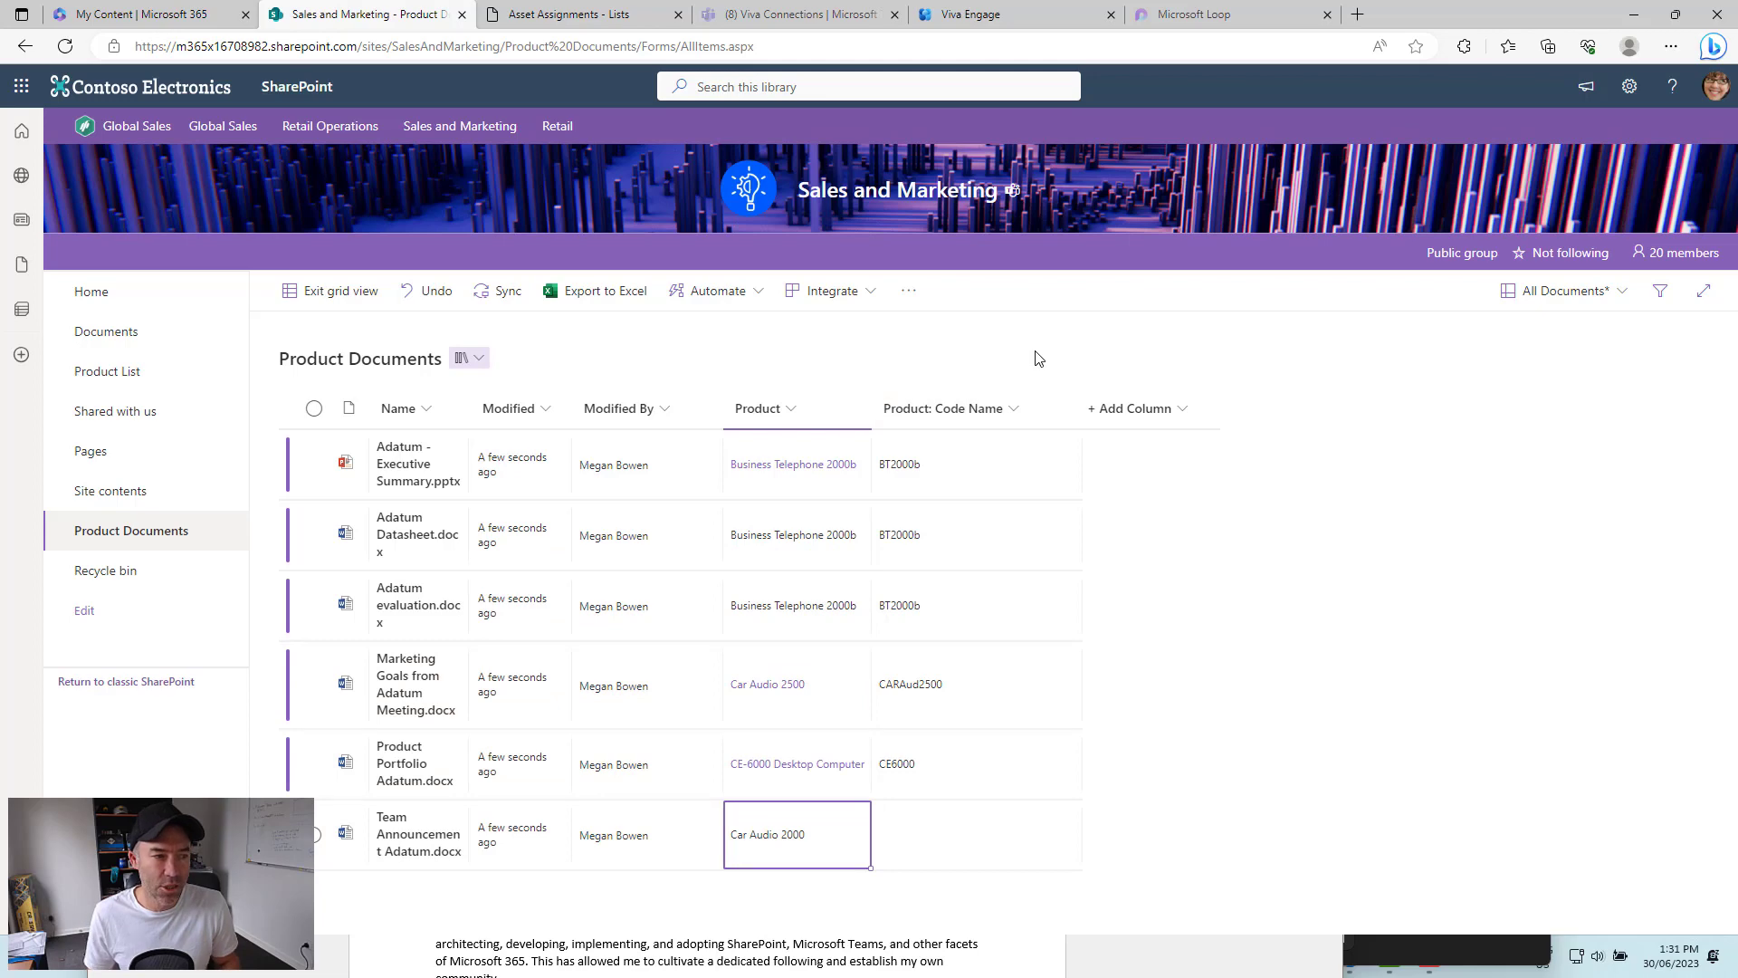
- Save the grid edits, widen the Product column, and return to the site home page
left_click(326, 299)
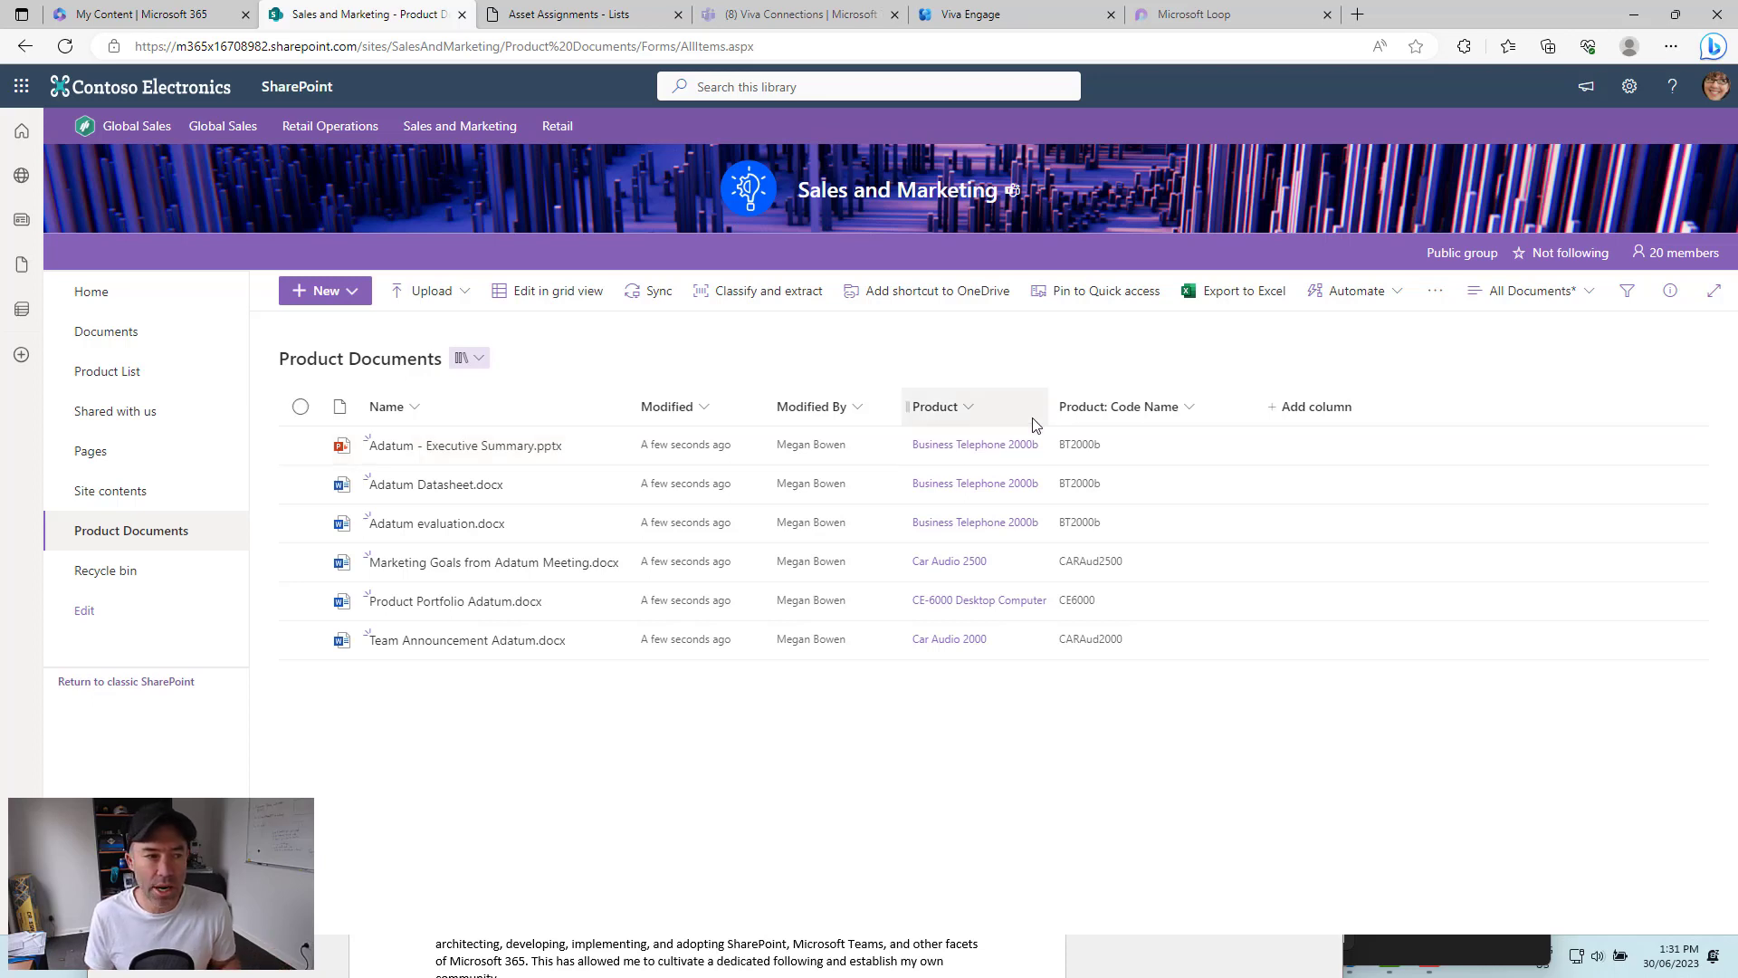
left_click_drag(1050, 407, 1108, 407)
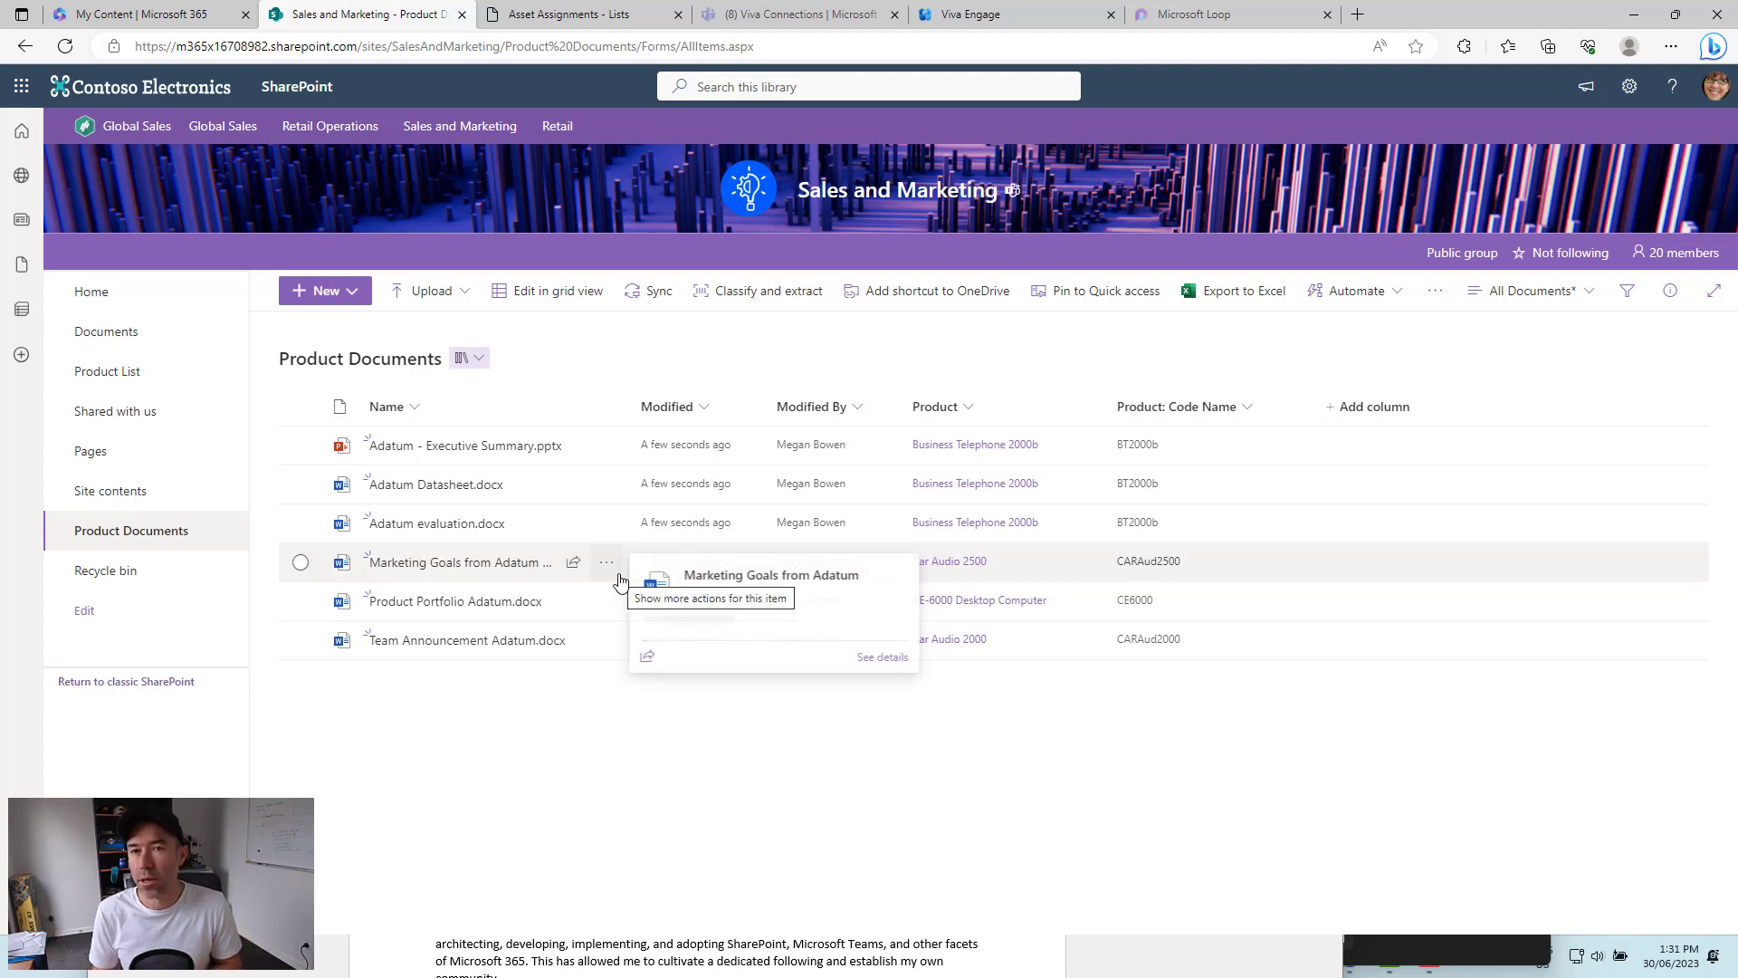
left_click(95, 294)
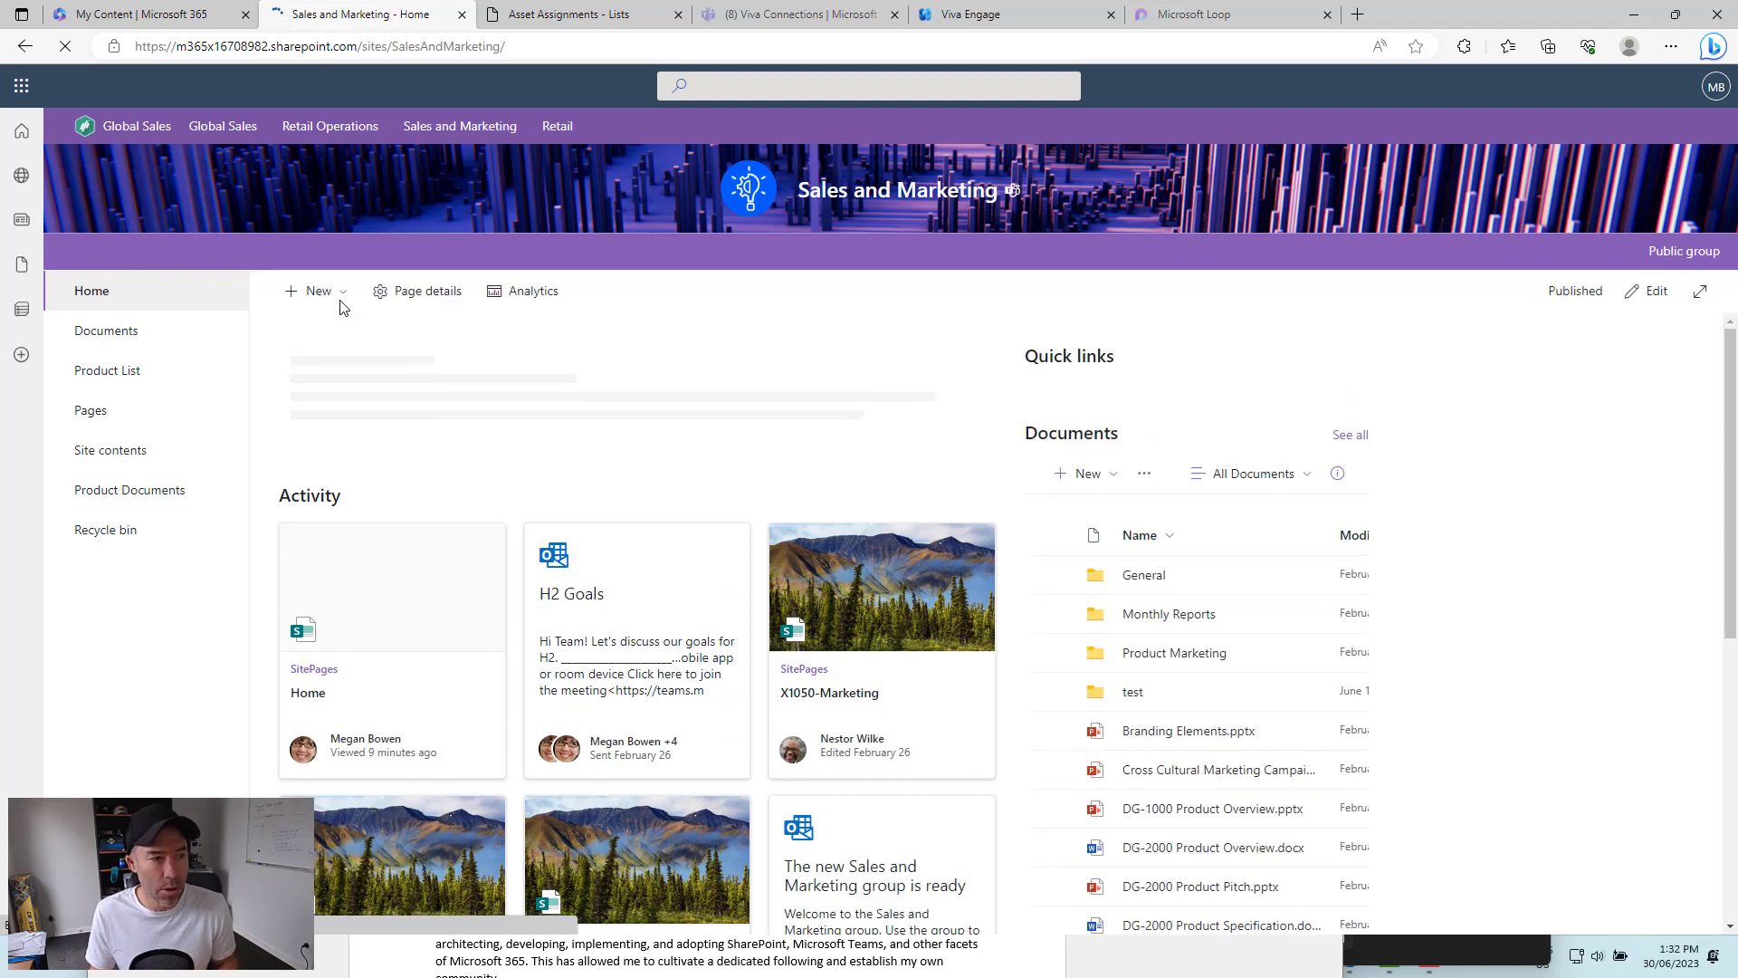
- Create a blank page titled 'Products and Documents' and delete its empty text block
left_click(338, 294)
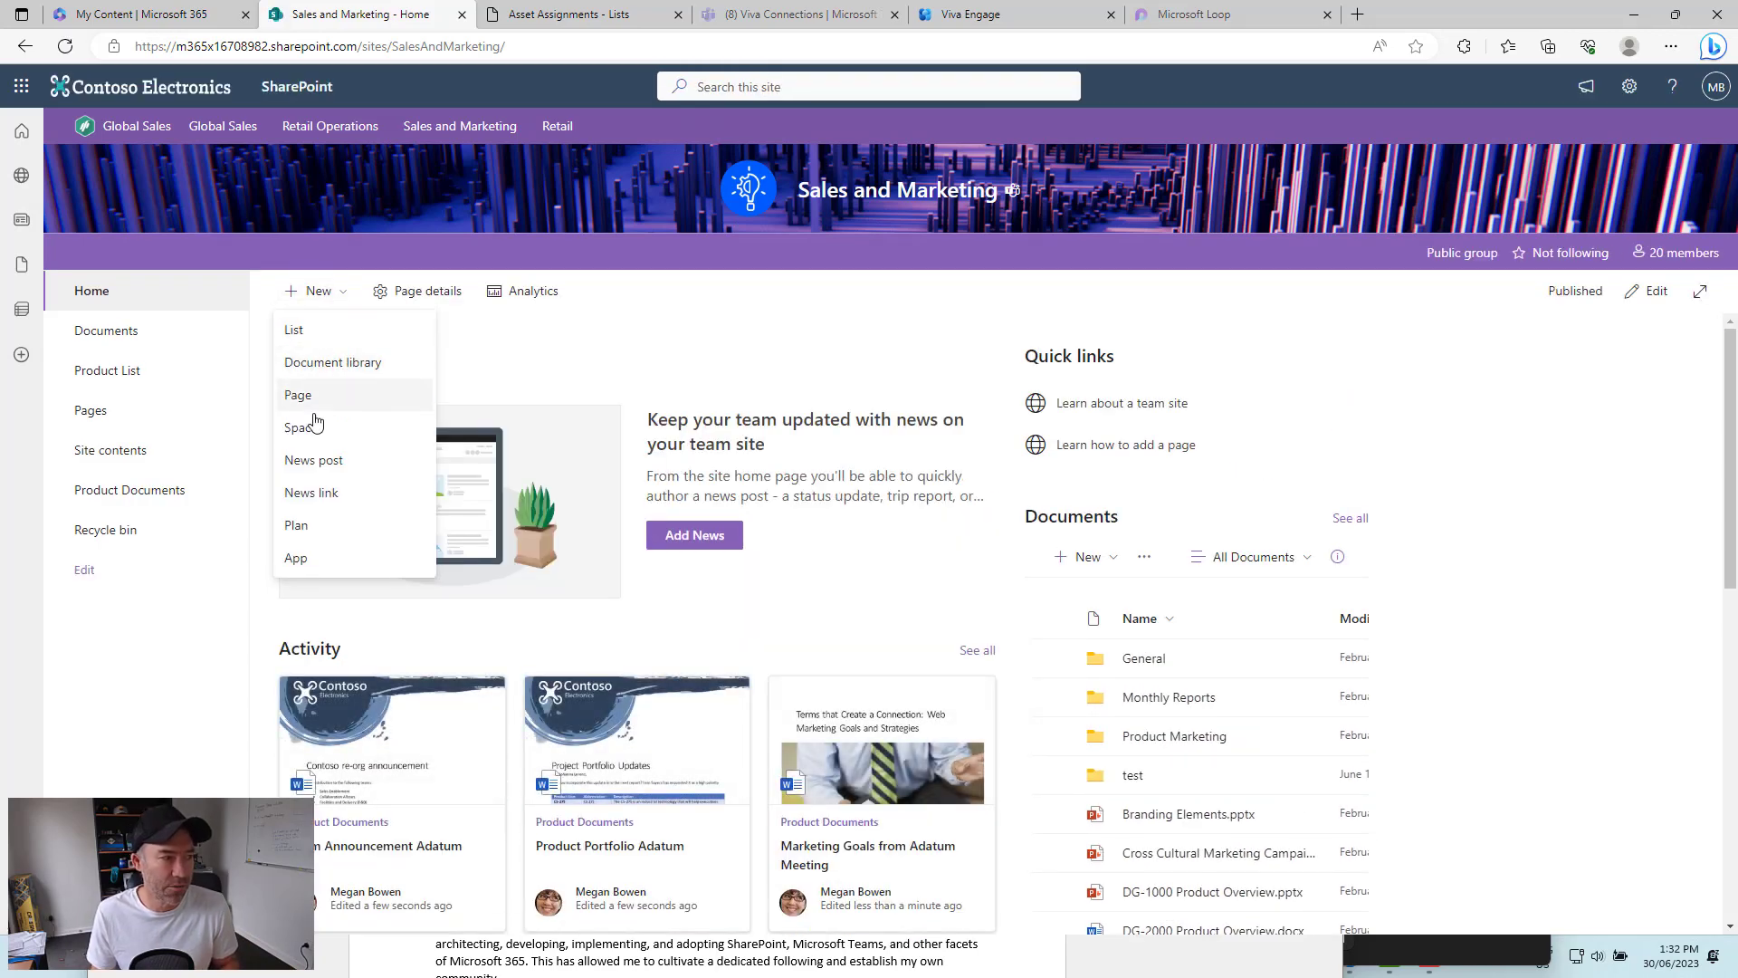
left_click(321, 408)
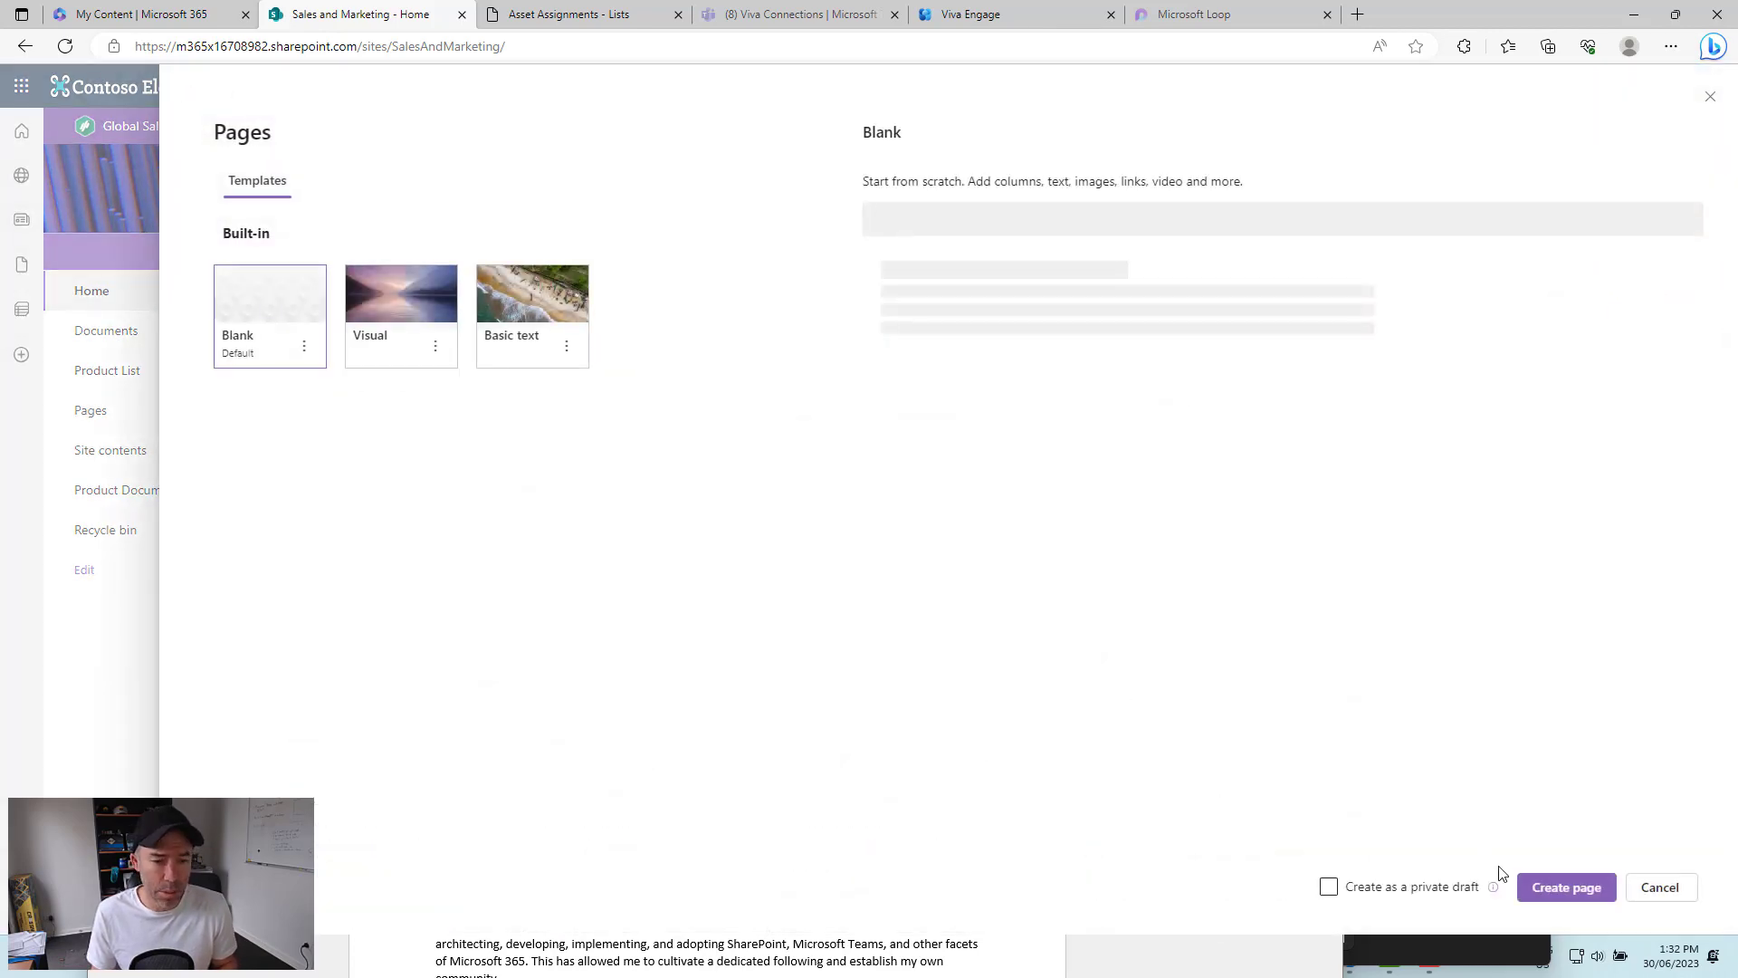
left_click(1550, 887)
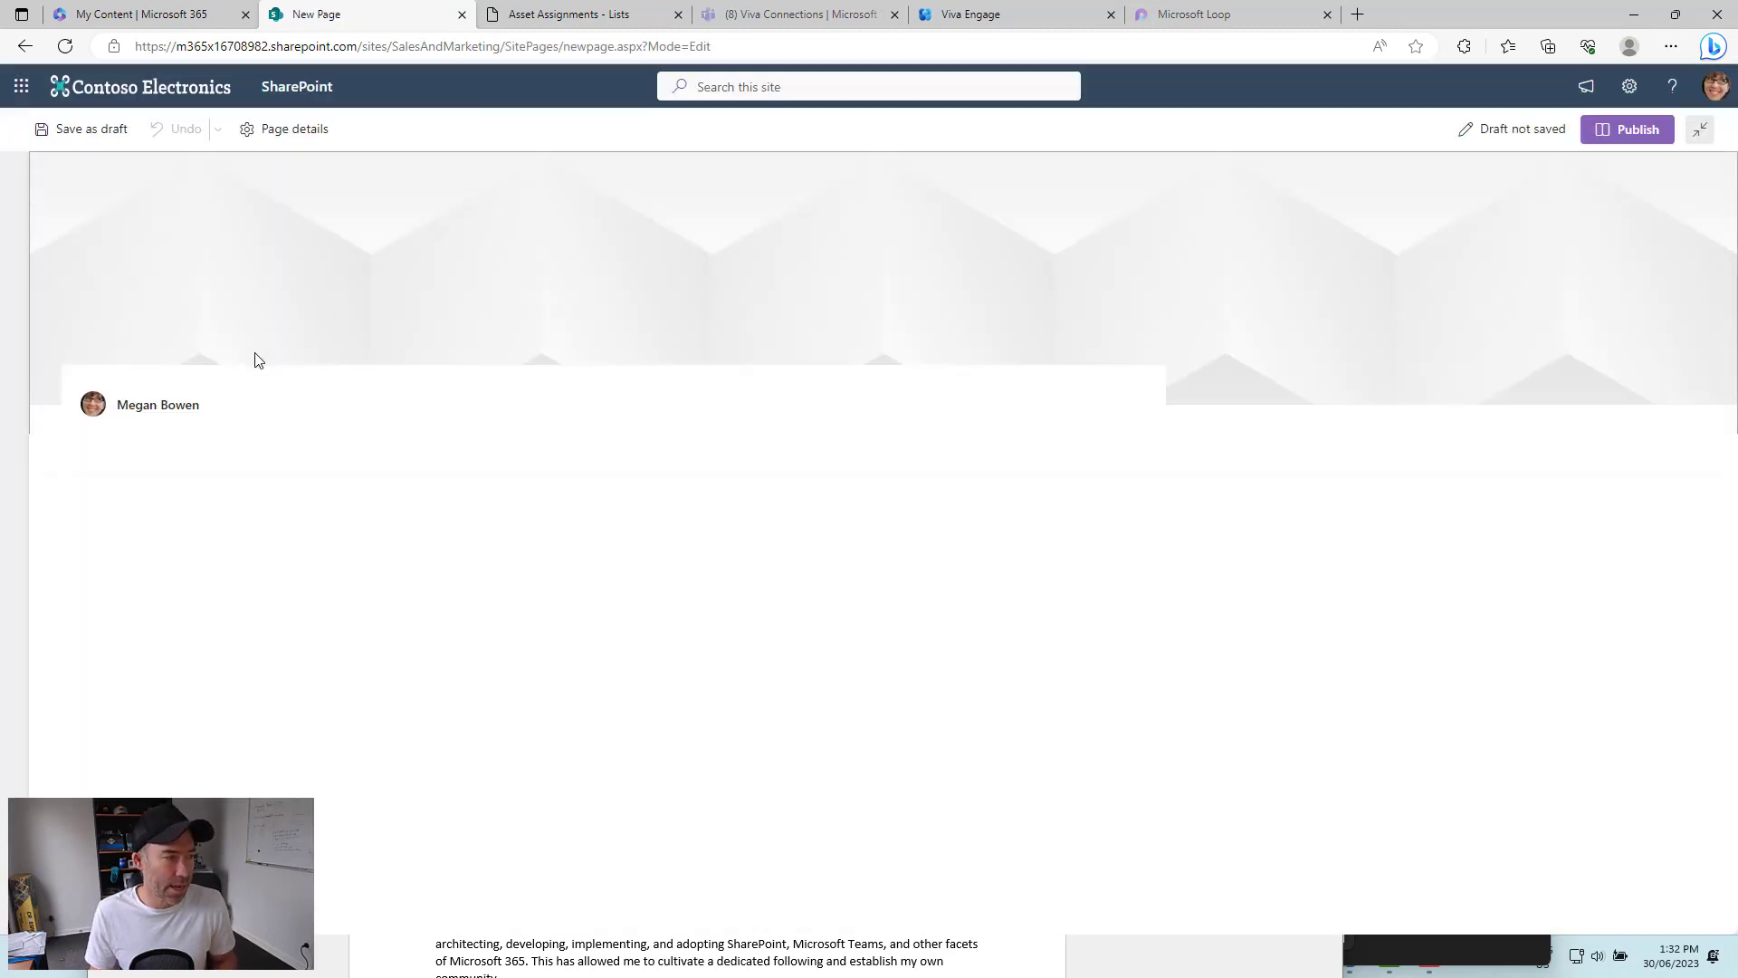
type("Proc")
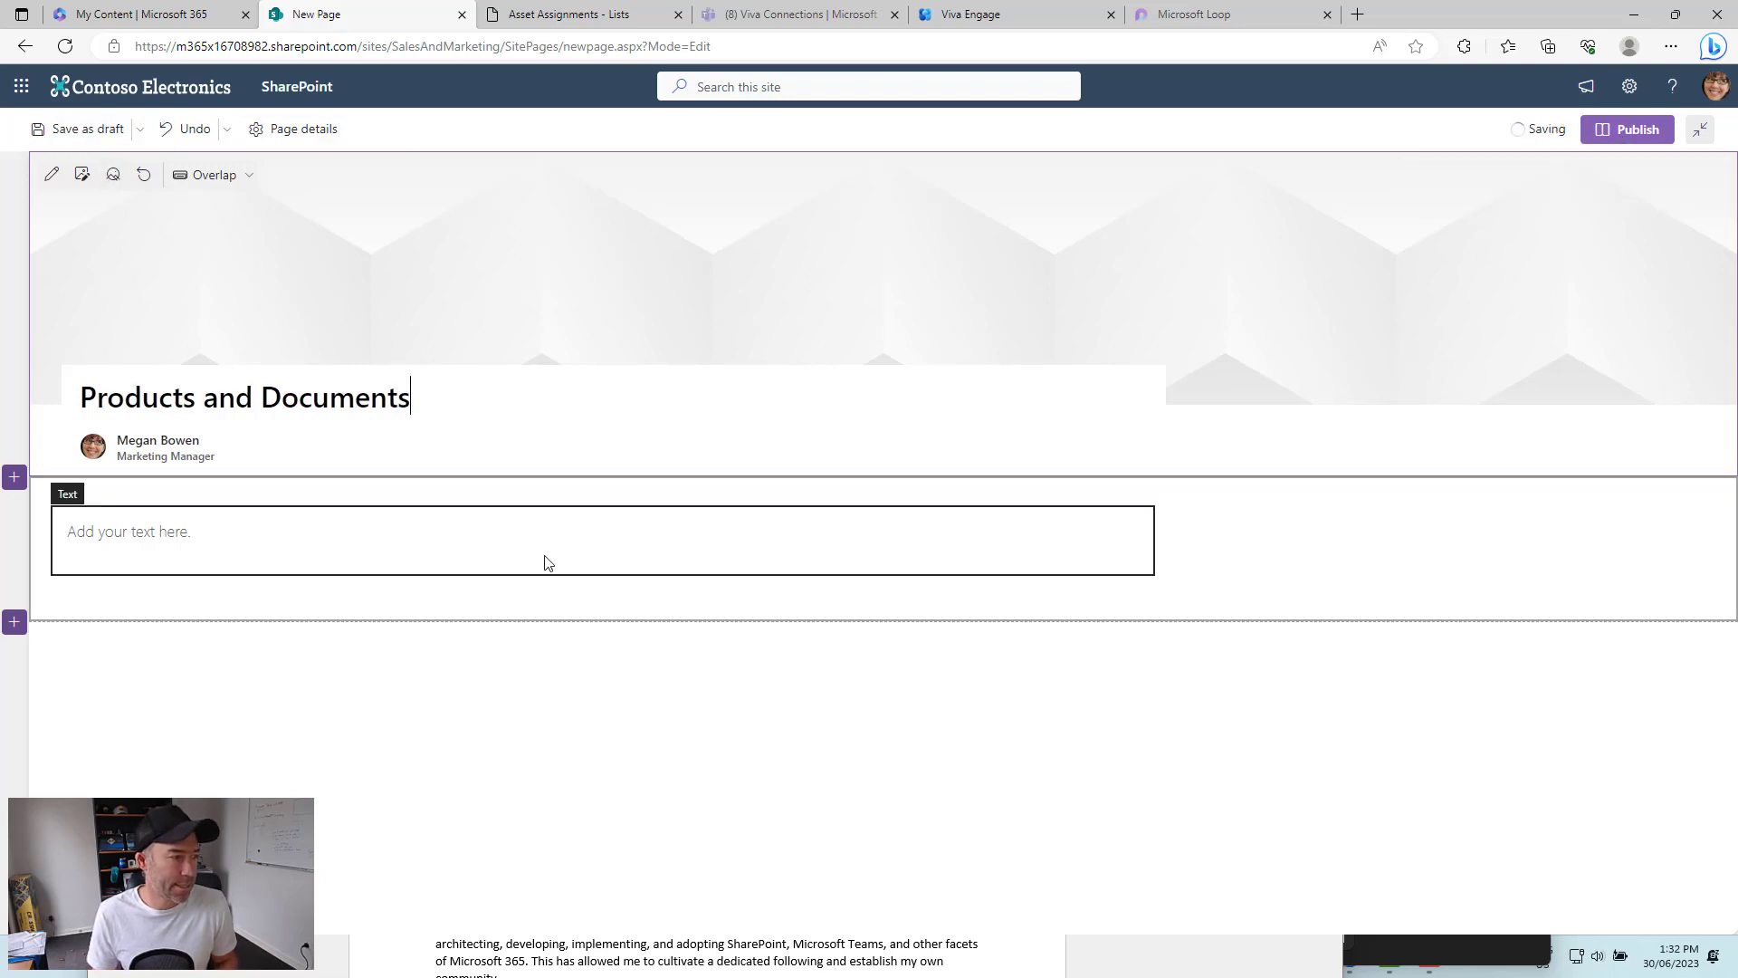
left_click(363, 554)
left_click(136, 492)
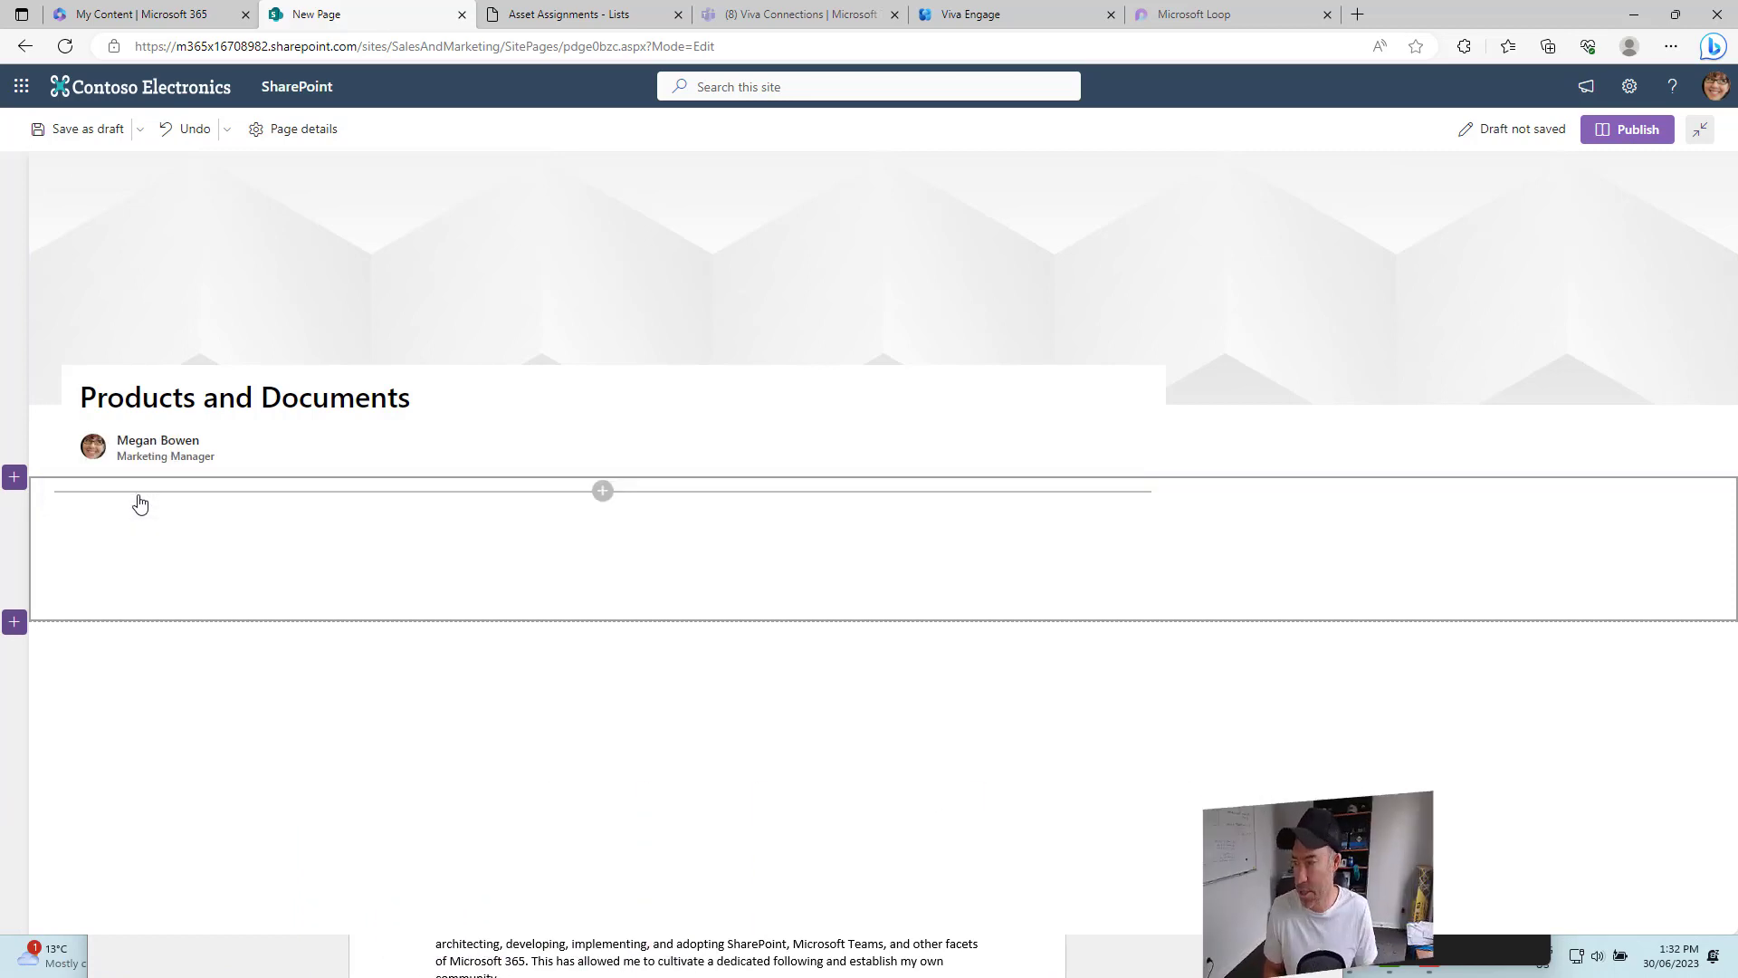
- Add a one-third-left two-column section with a List web part showing Product List
left_click(15, 478)
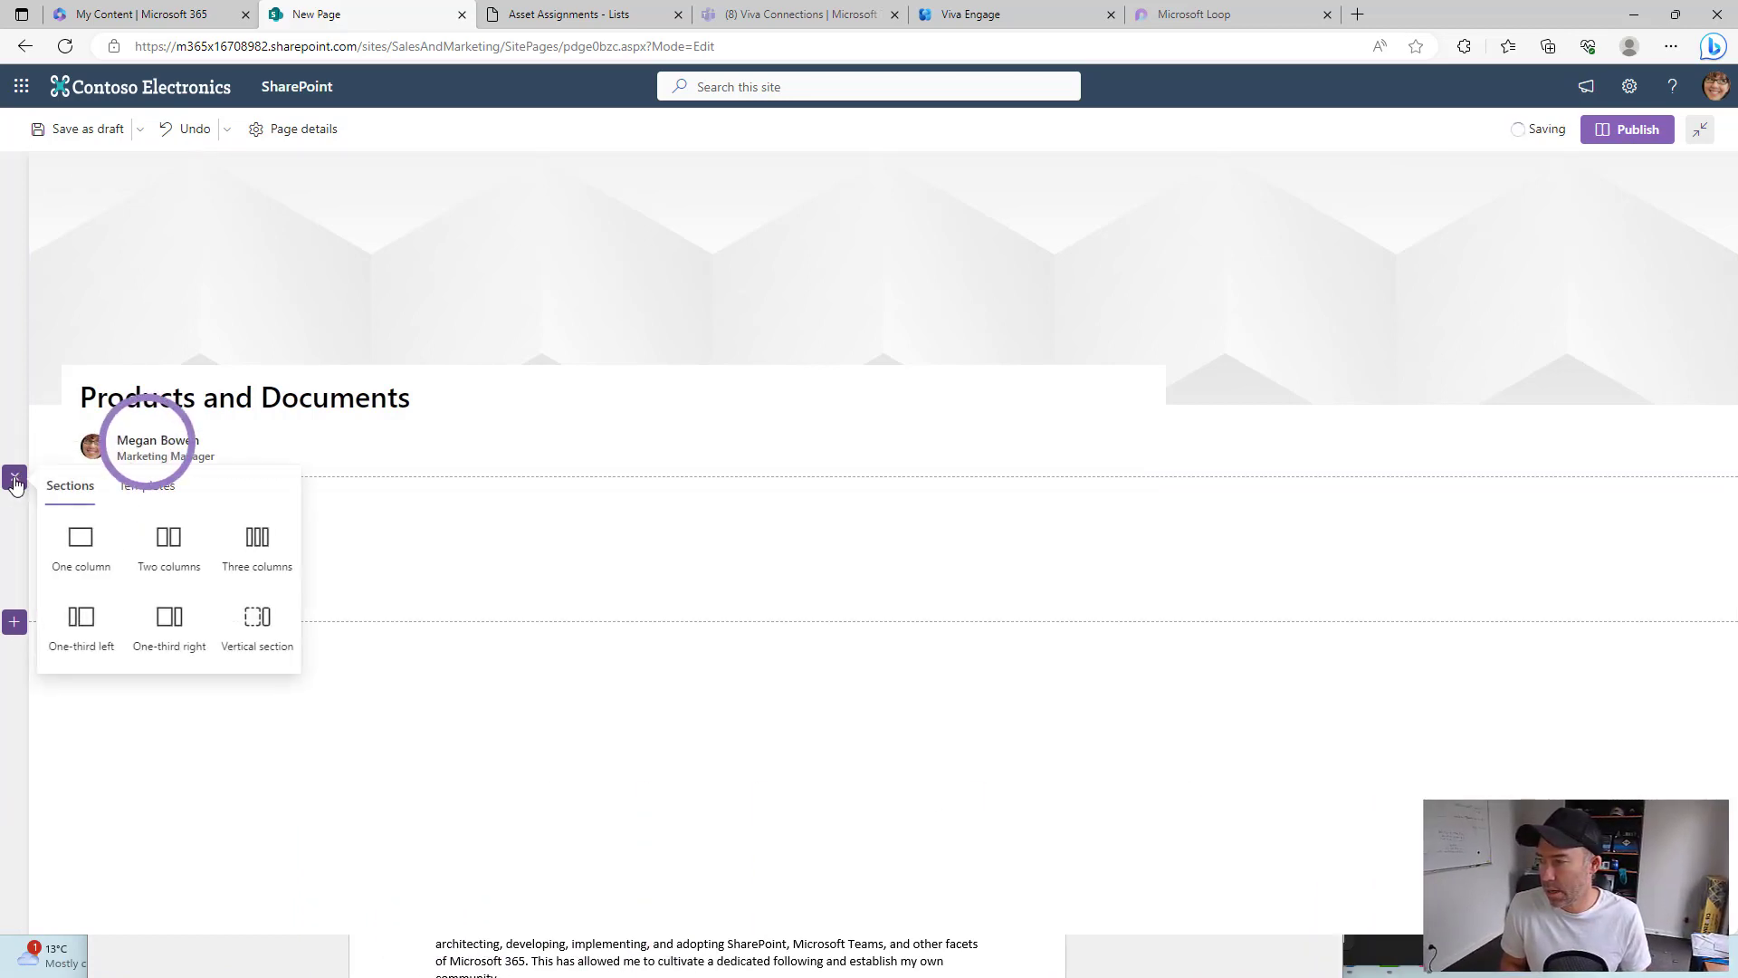
left_click(106, 617)
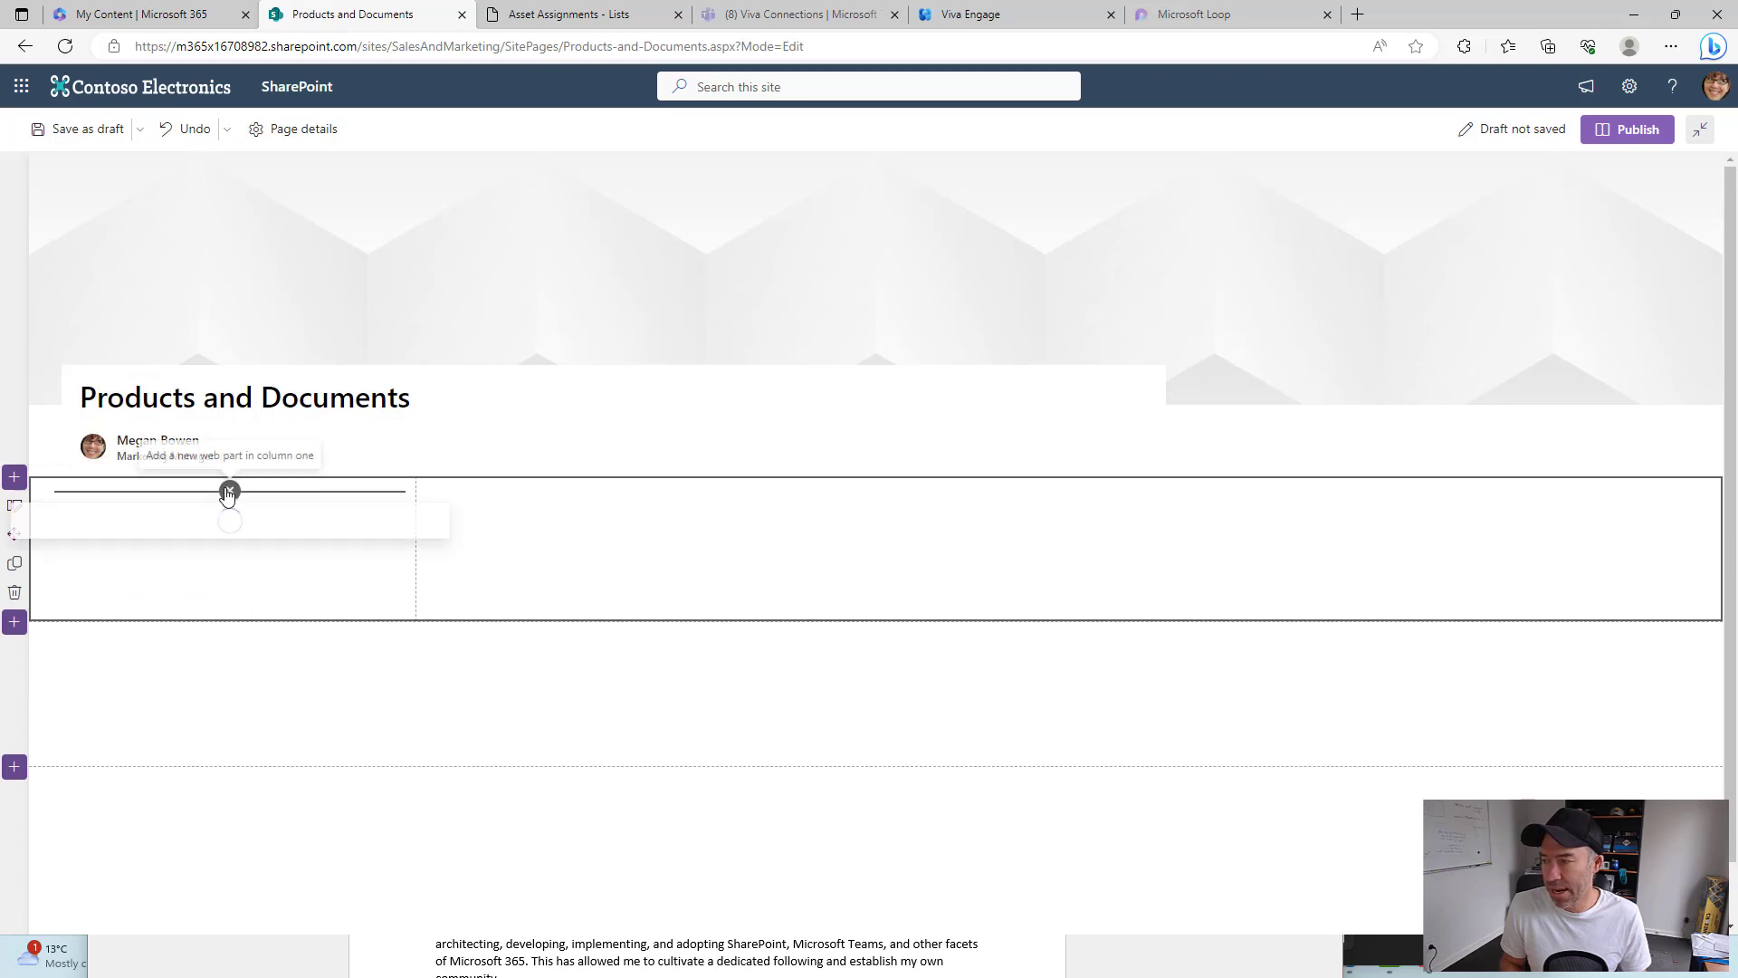
left_click(229, 491)
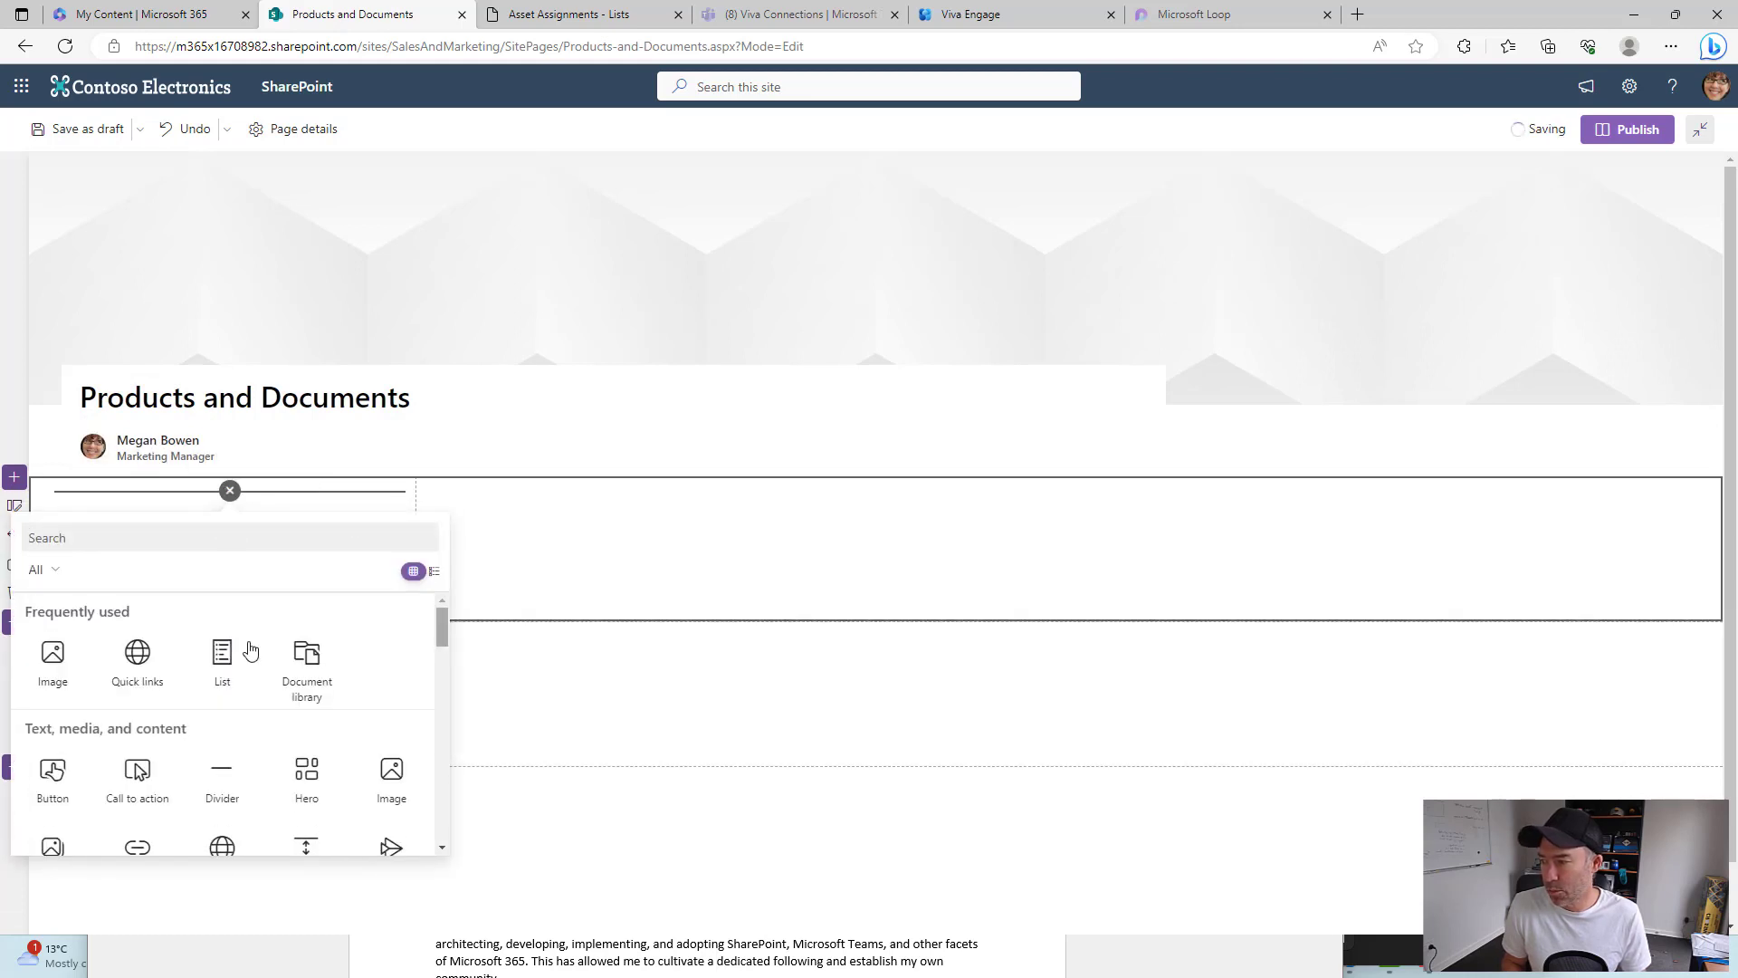
left_click(223, 666)
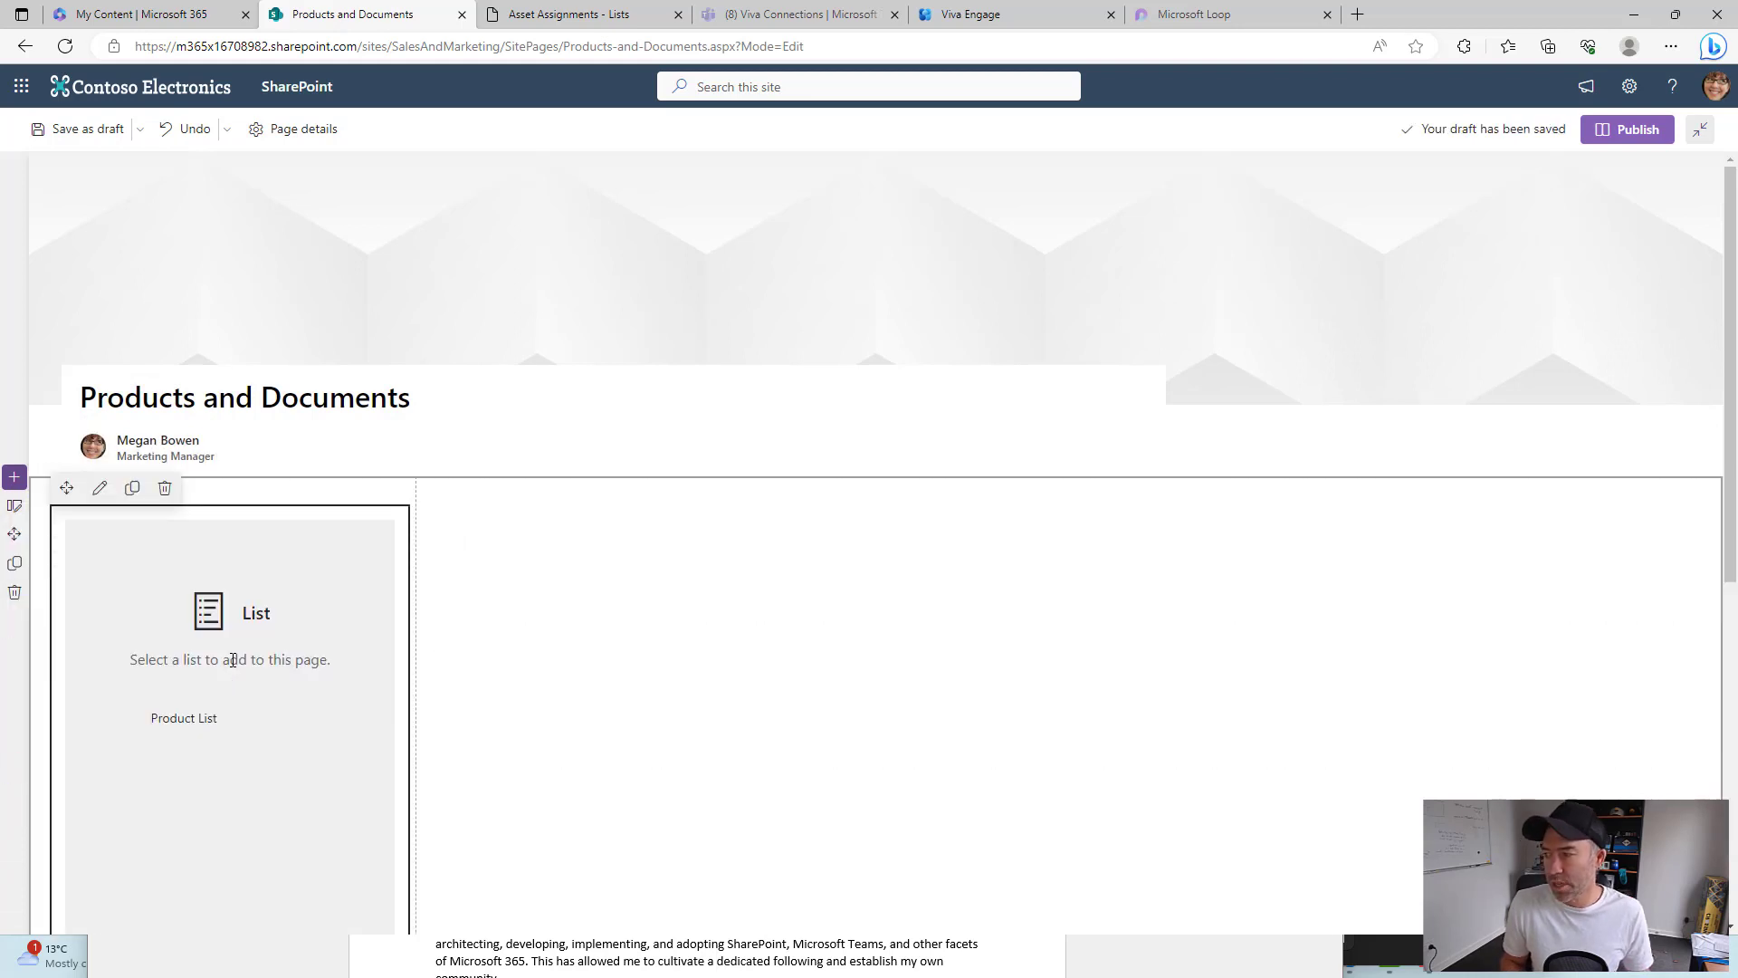
left_click(190, 738)
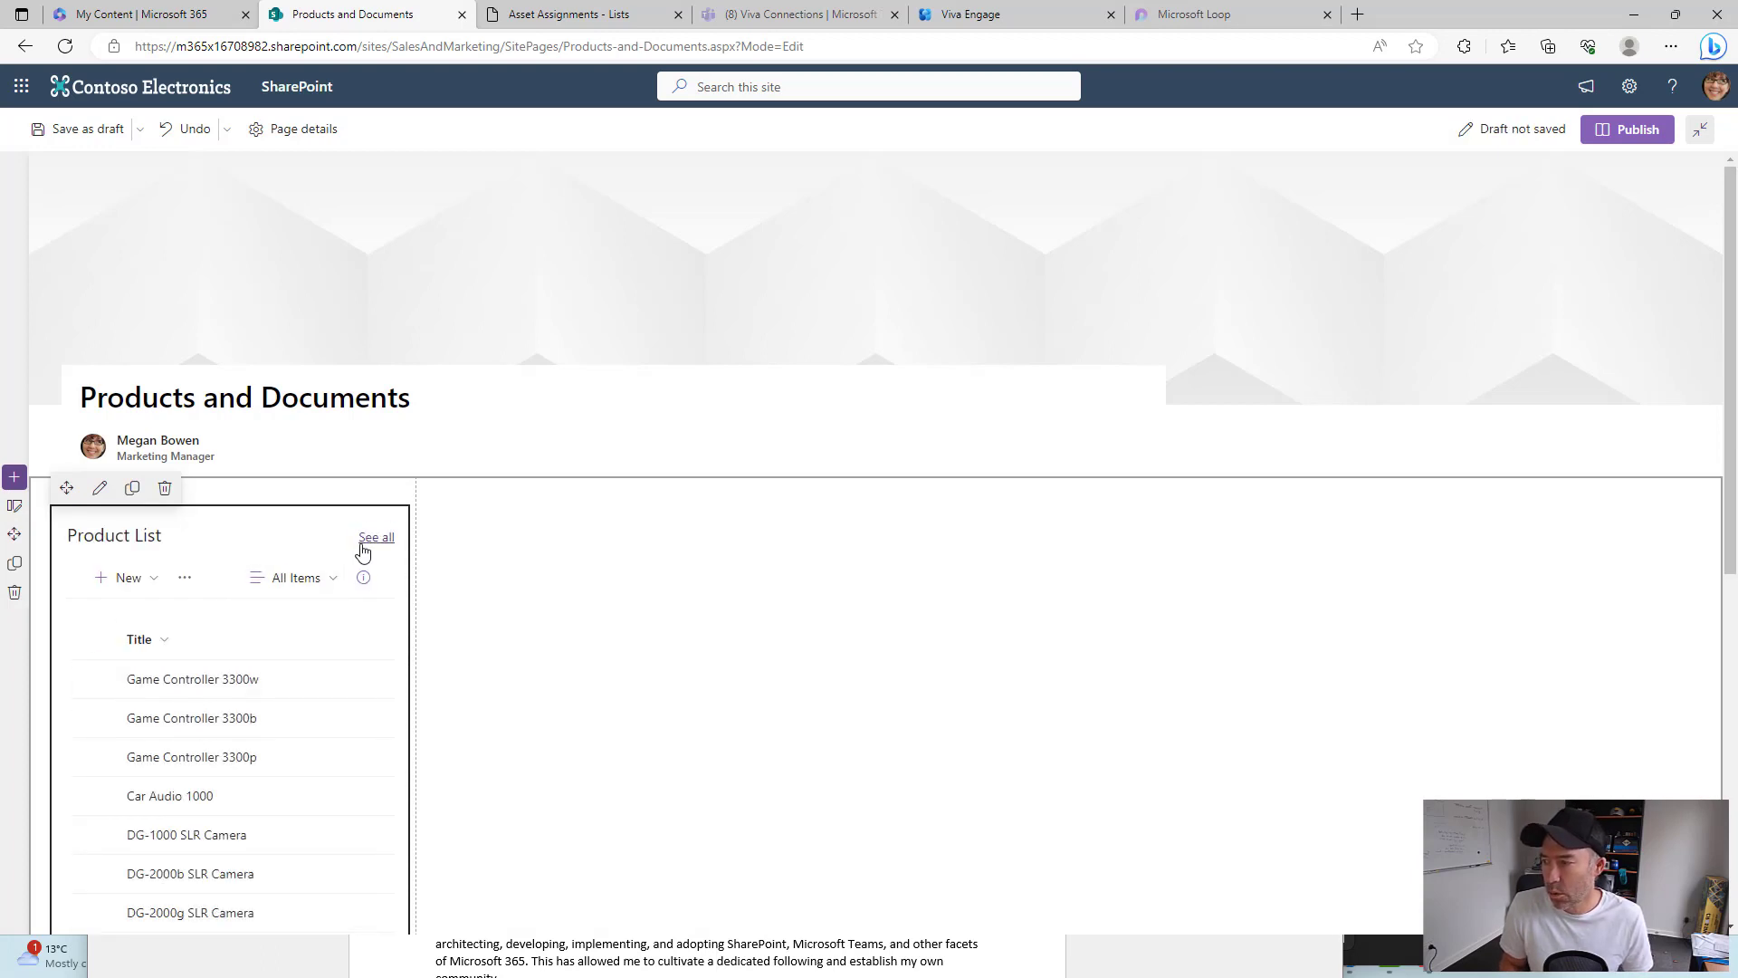
- Hide the Product List web part's command bar and See all link
left_click(100, 488)
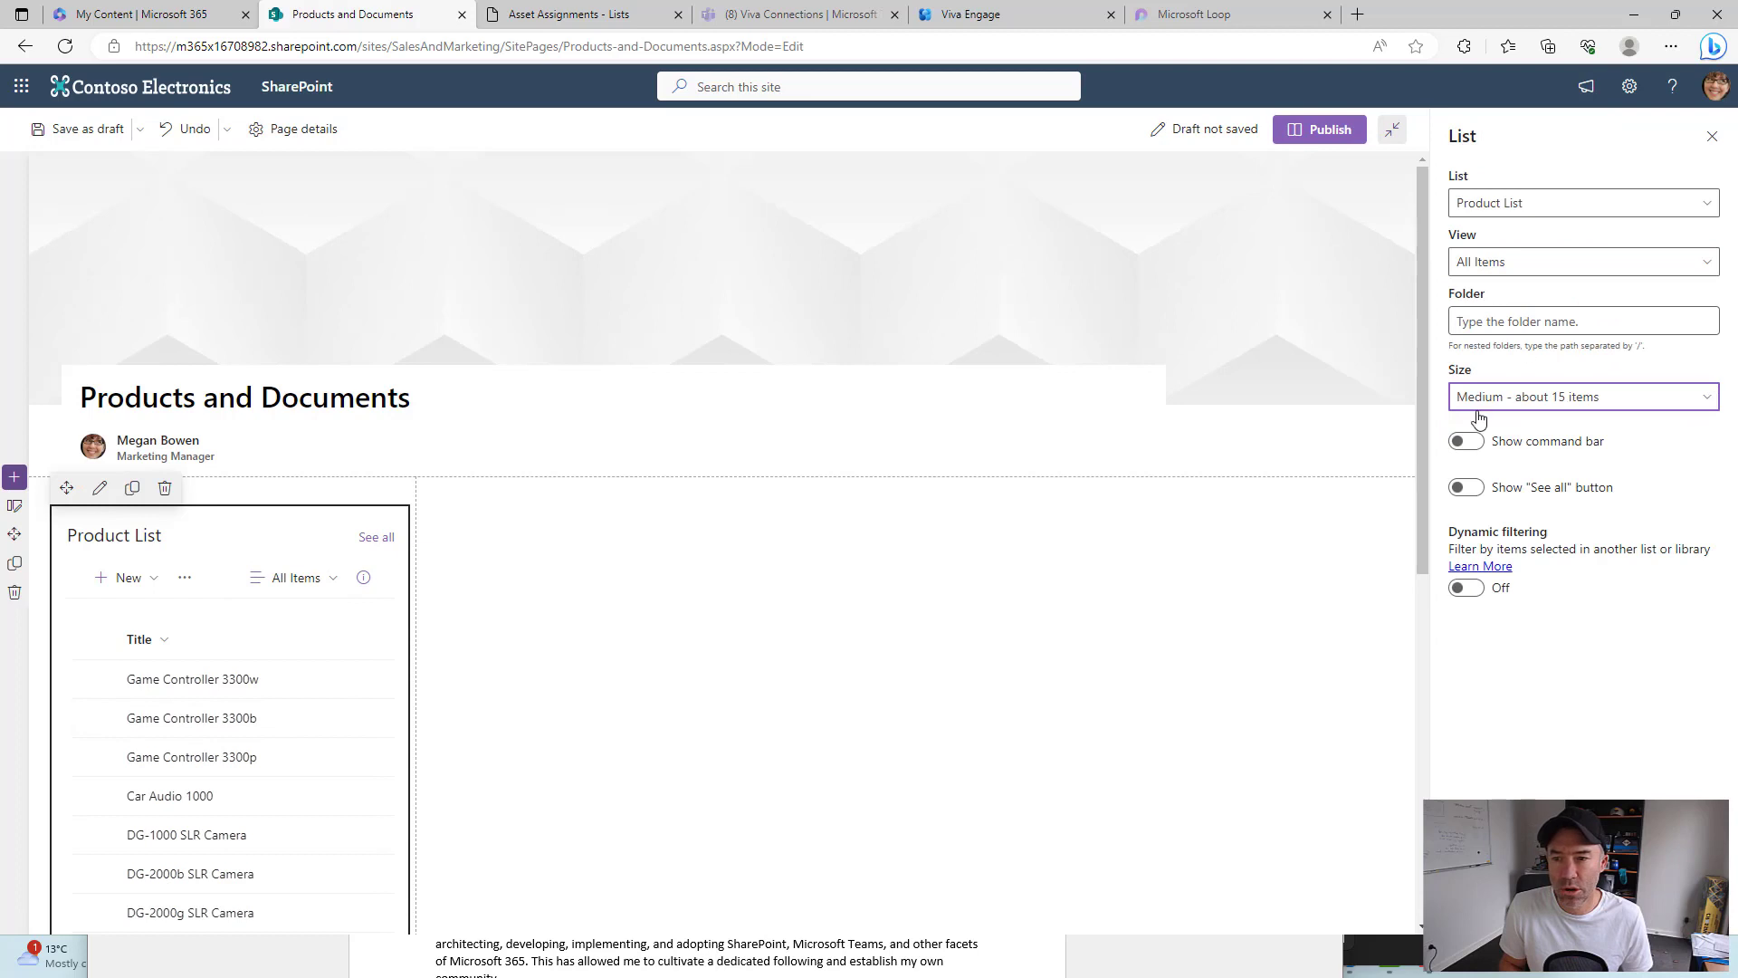
left_click(1466, 441)
left_click(1468, 489)
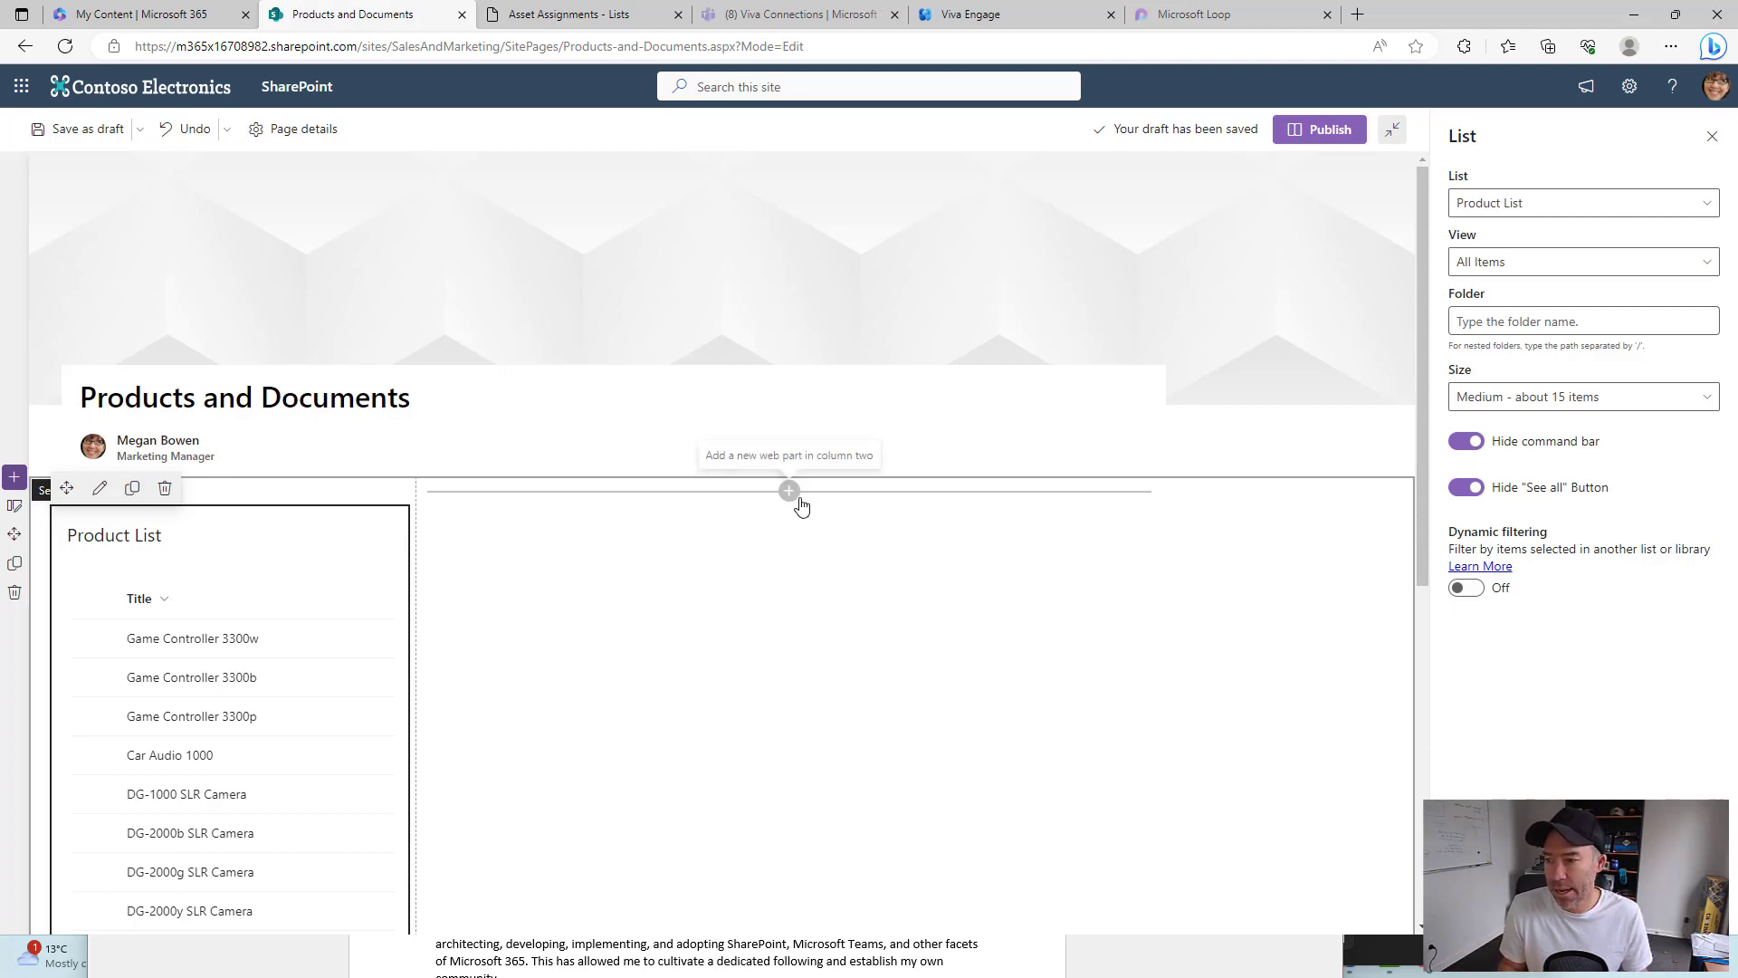
- Put a Document library web part showing Product Documents in column two, hiding command bar and See all
left_click(790, 491)
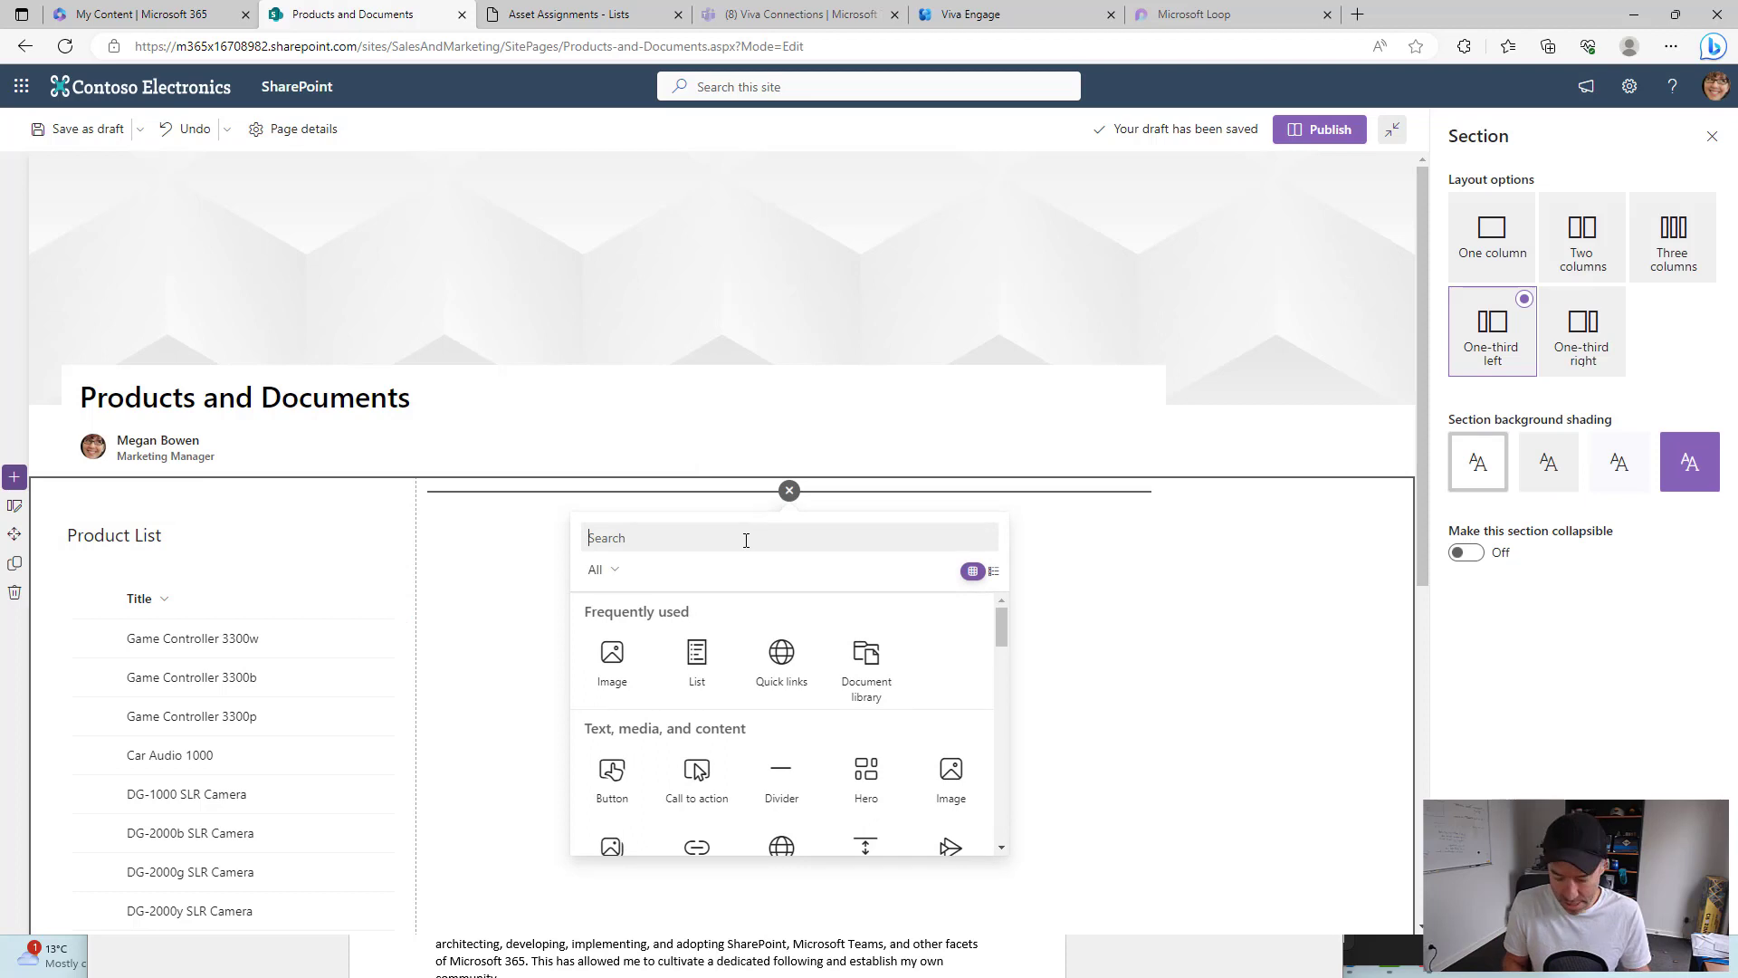
type("document")
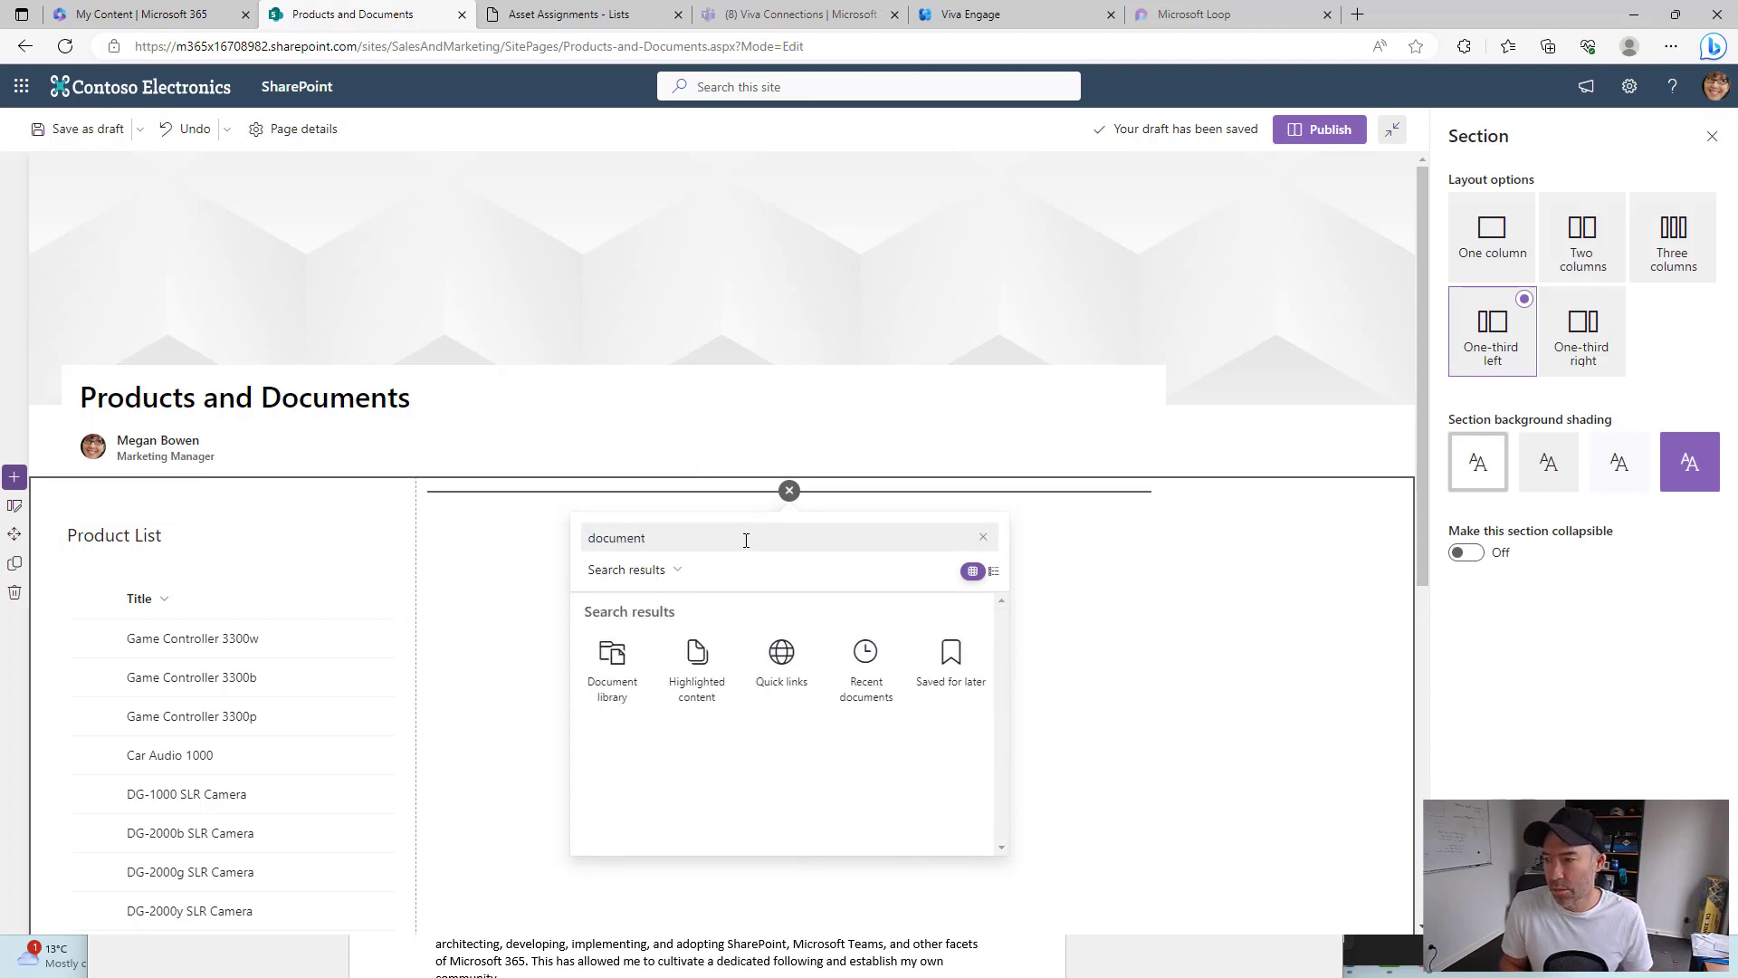
left_click(620, 675)
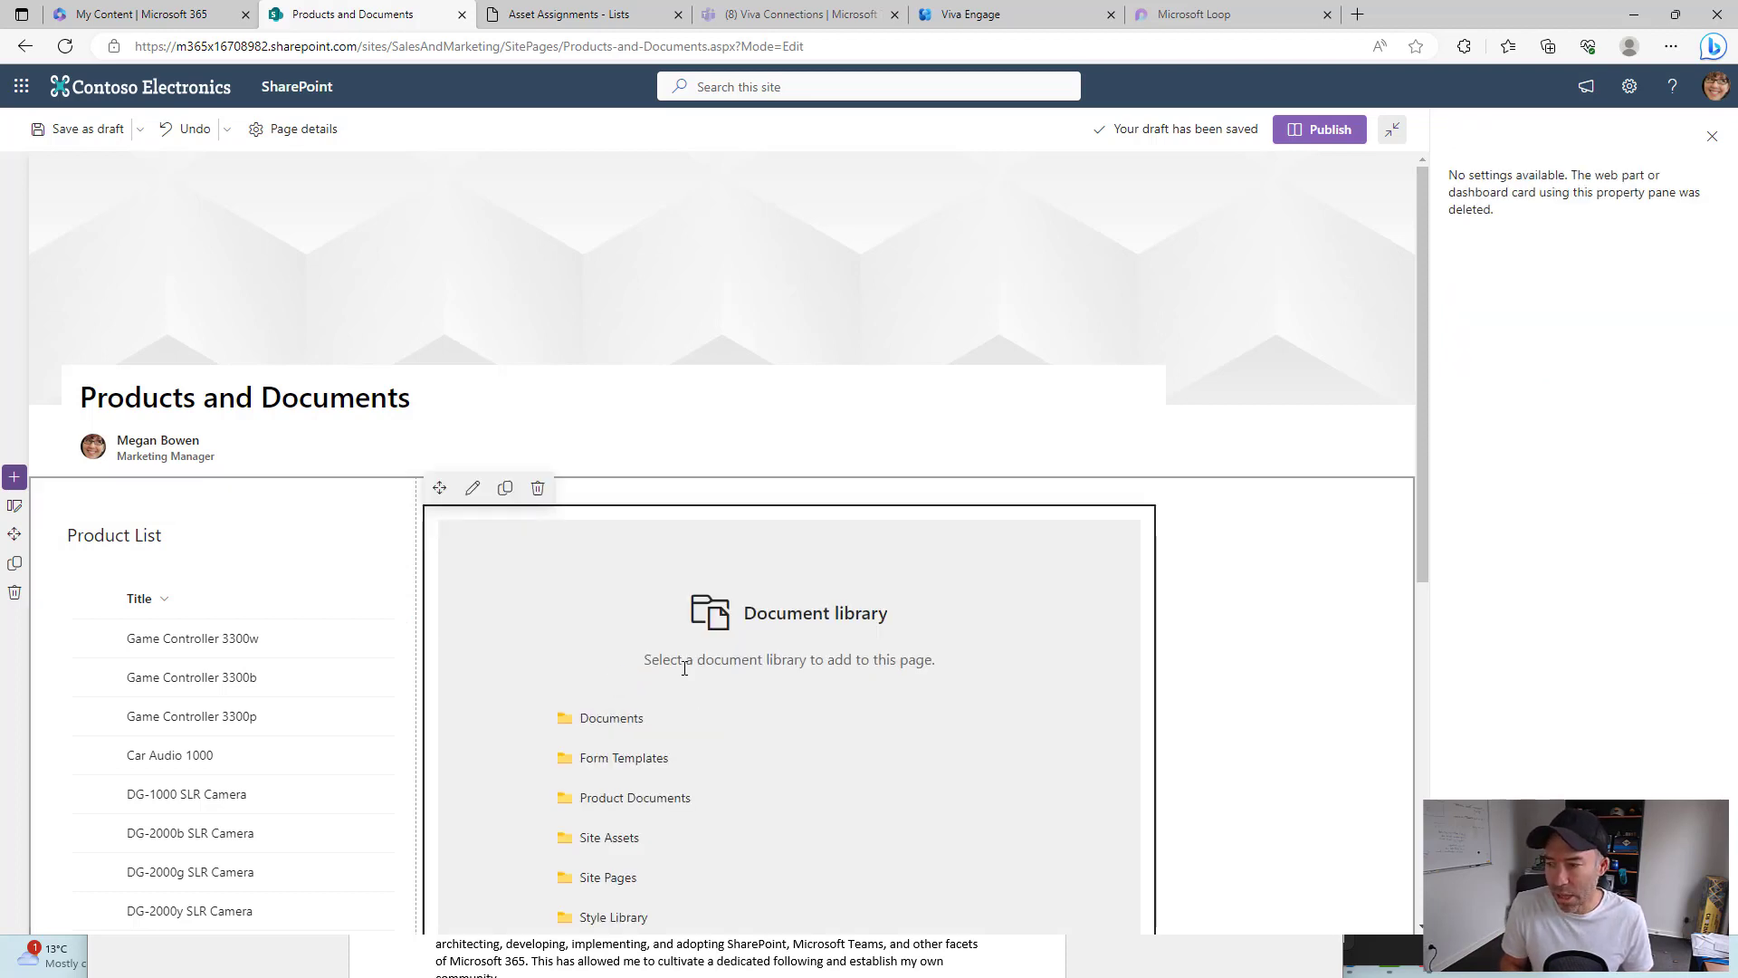
left_click(638, 799)
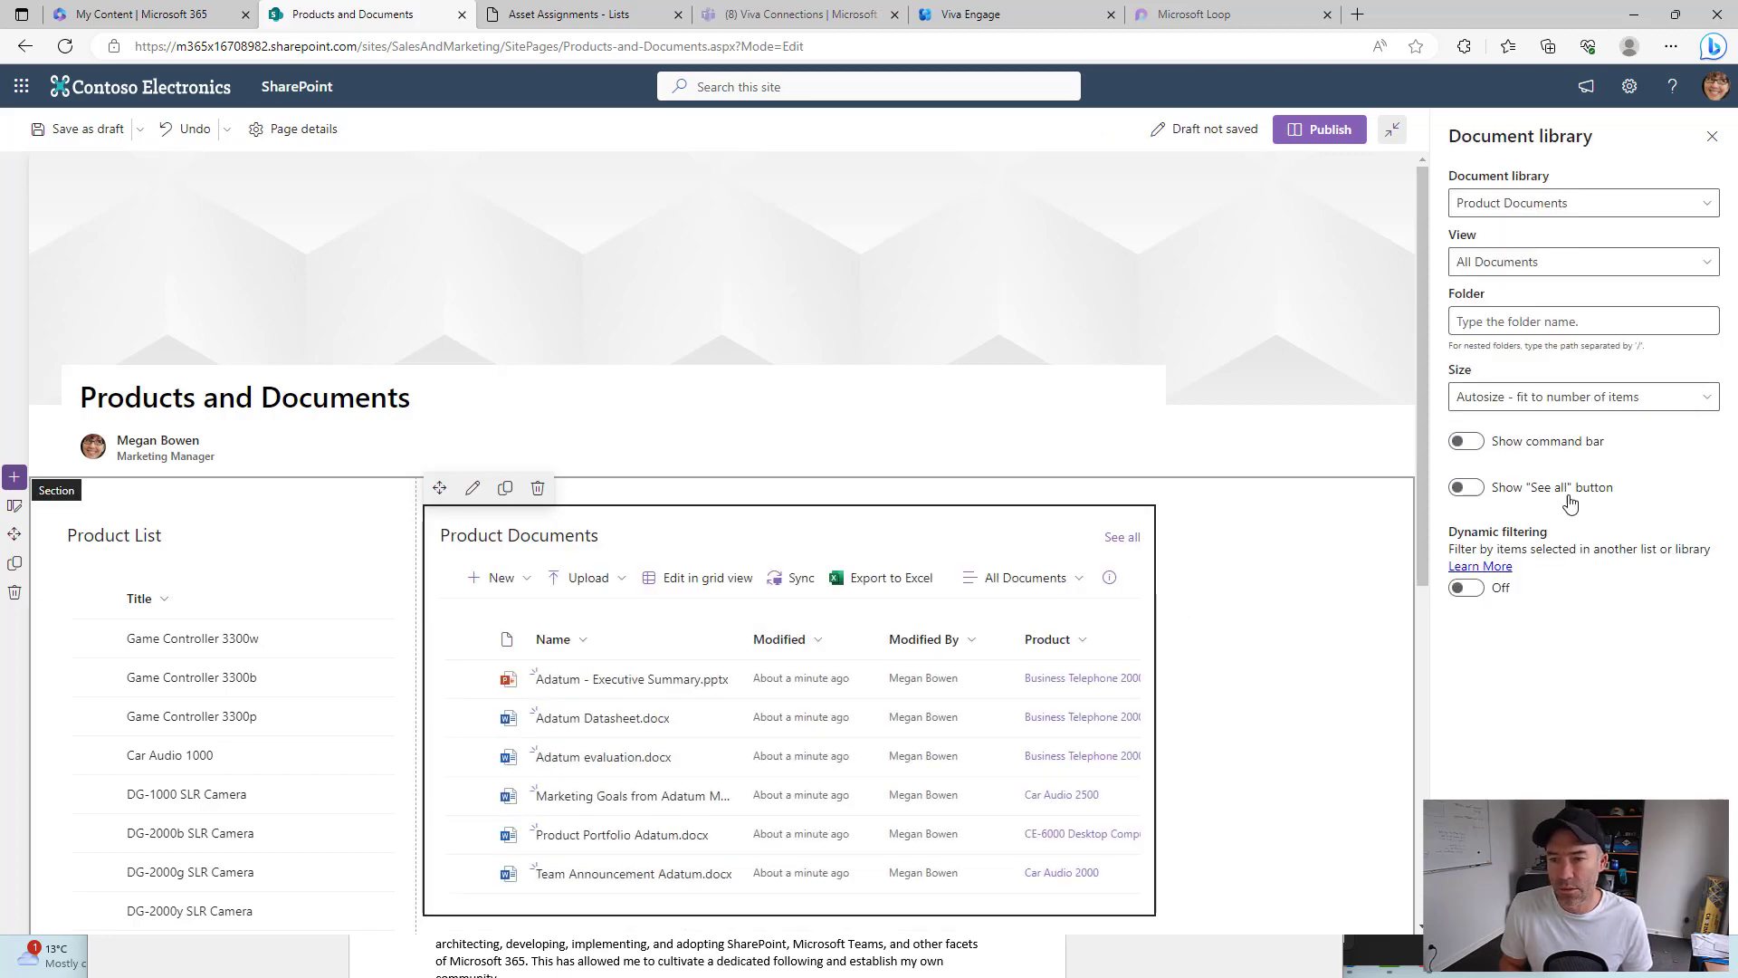
left_click(1466, 441)
left_click(1466, 487)
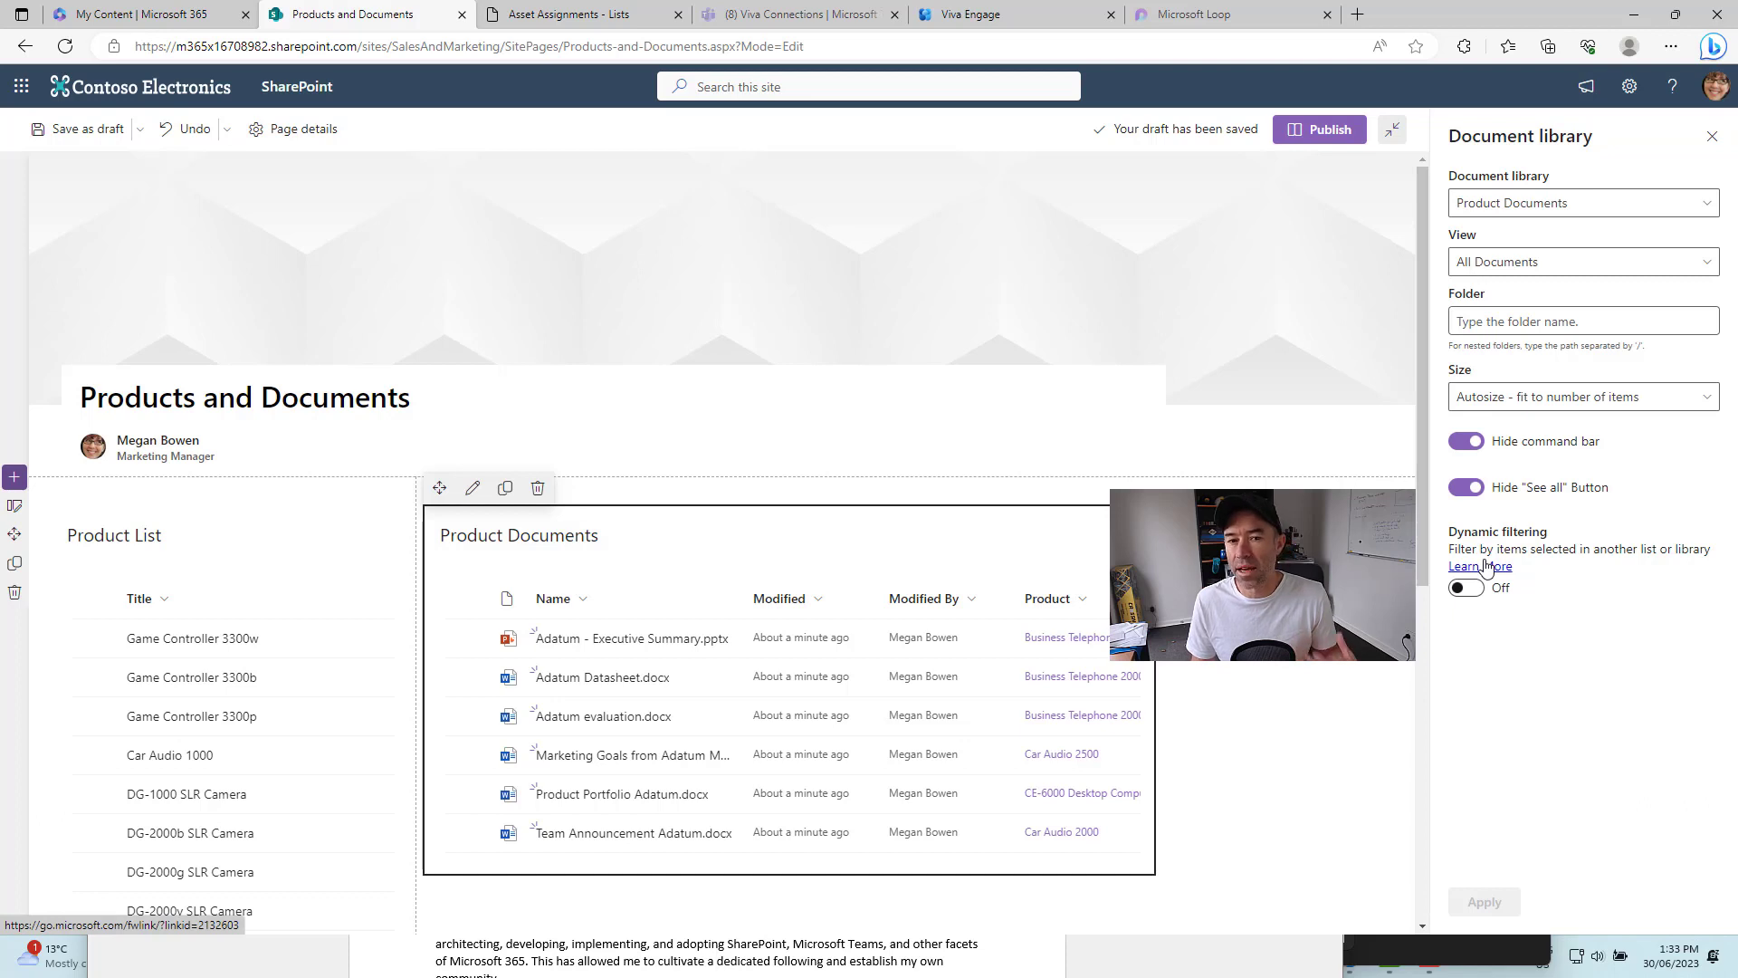
- Enable dynamic filtering so Product Documents' Product column matches Product List's Title column, then apply
left_click(1471, 589)
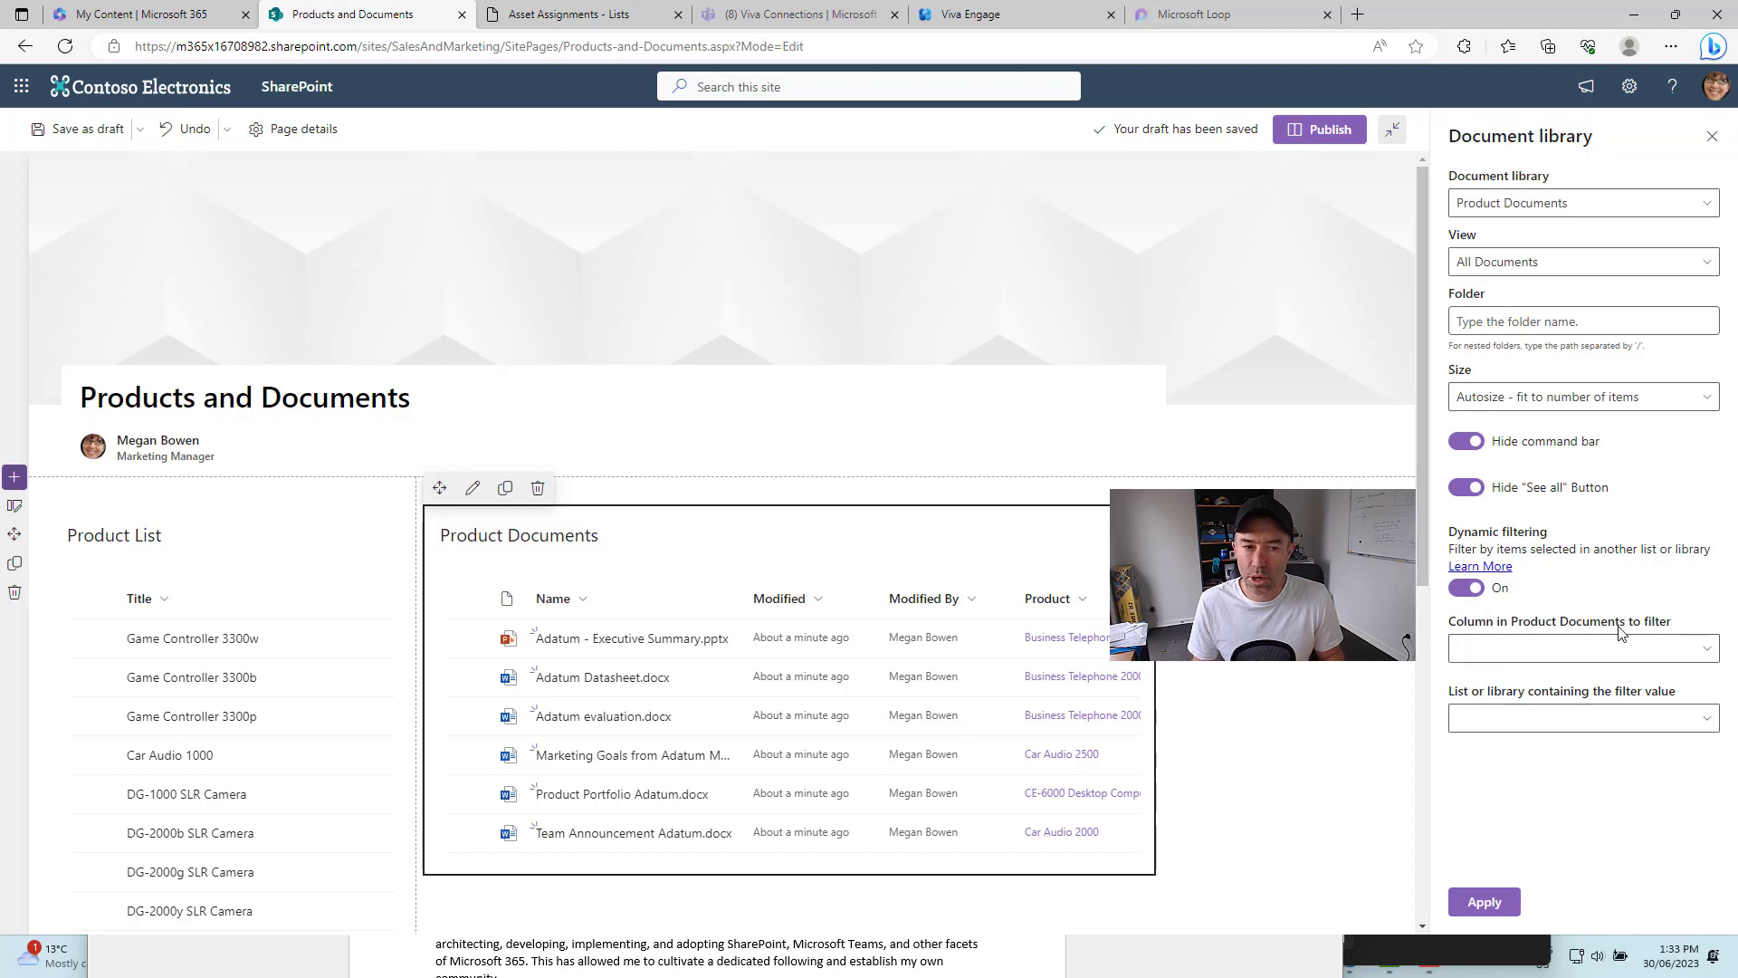
left_click(1630, 665)
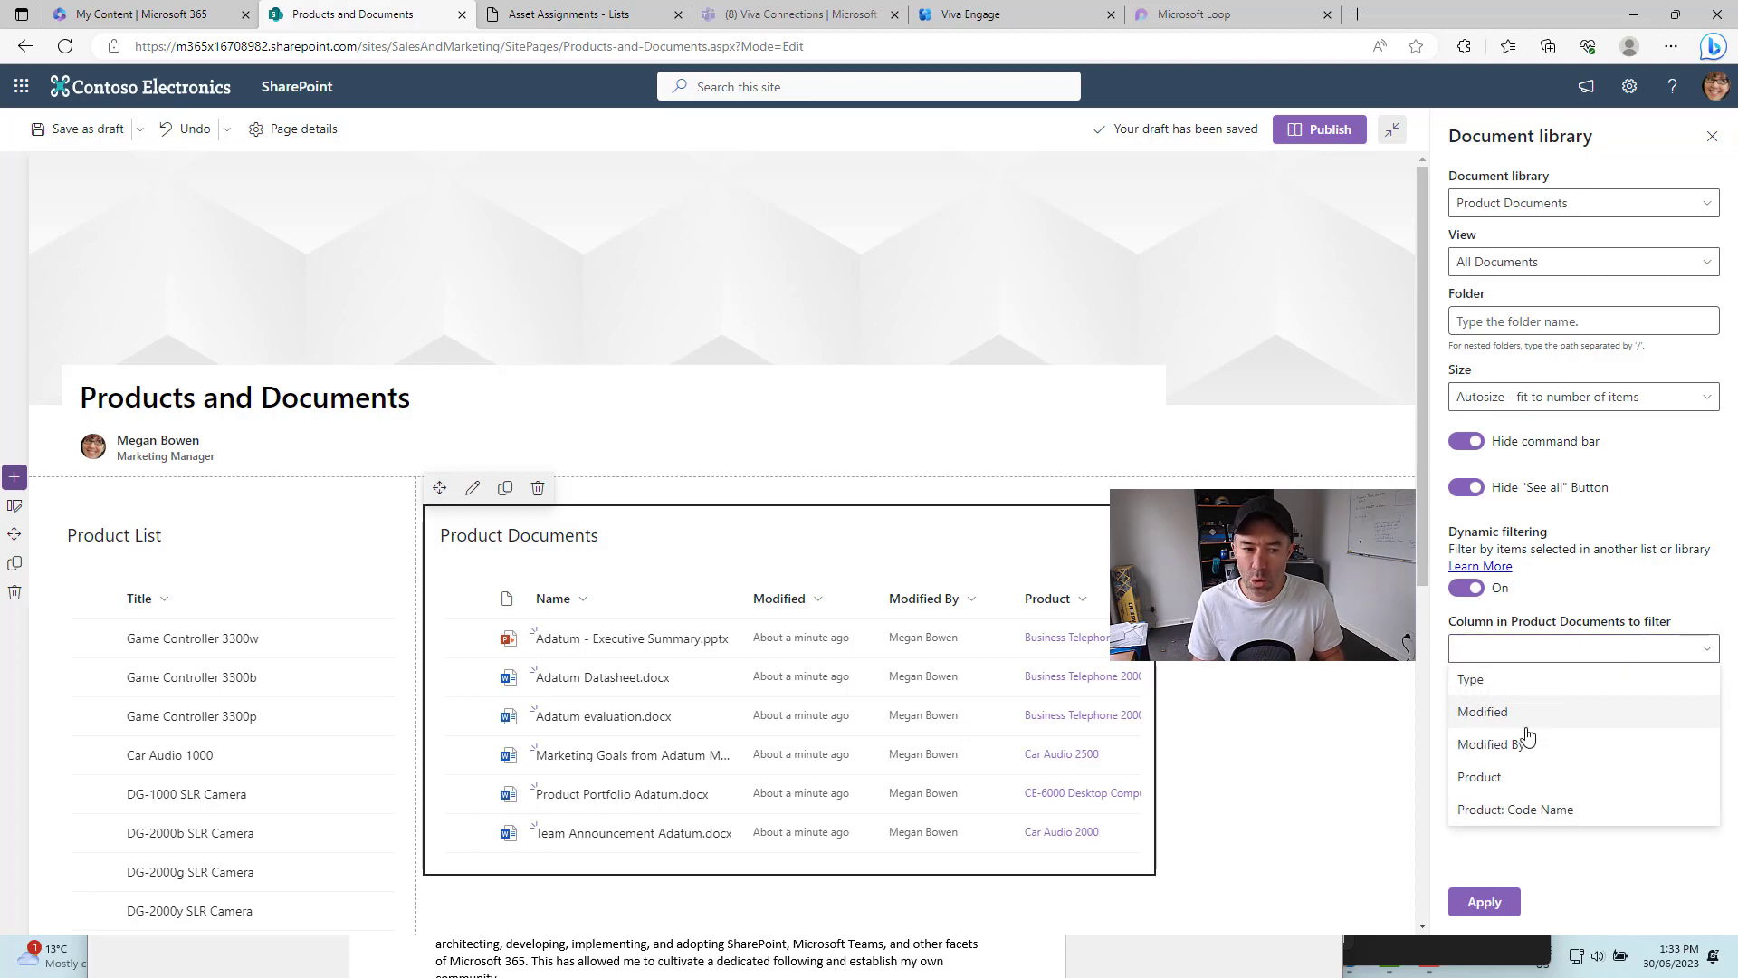
left_click(1479, 787)
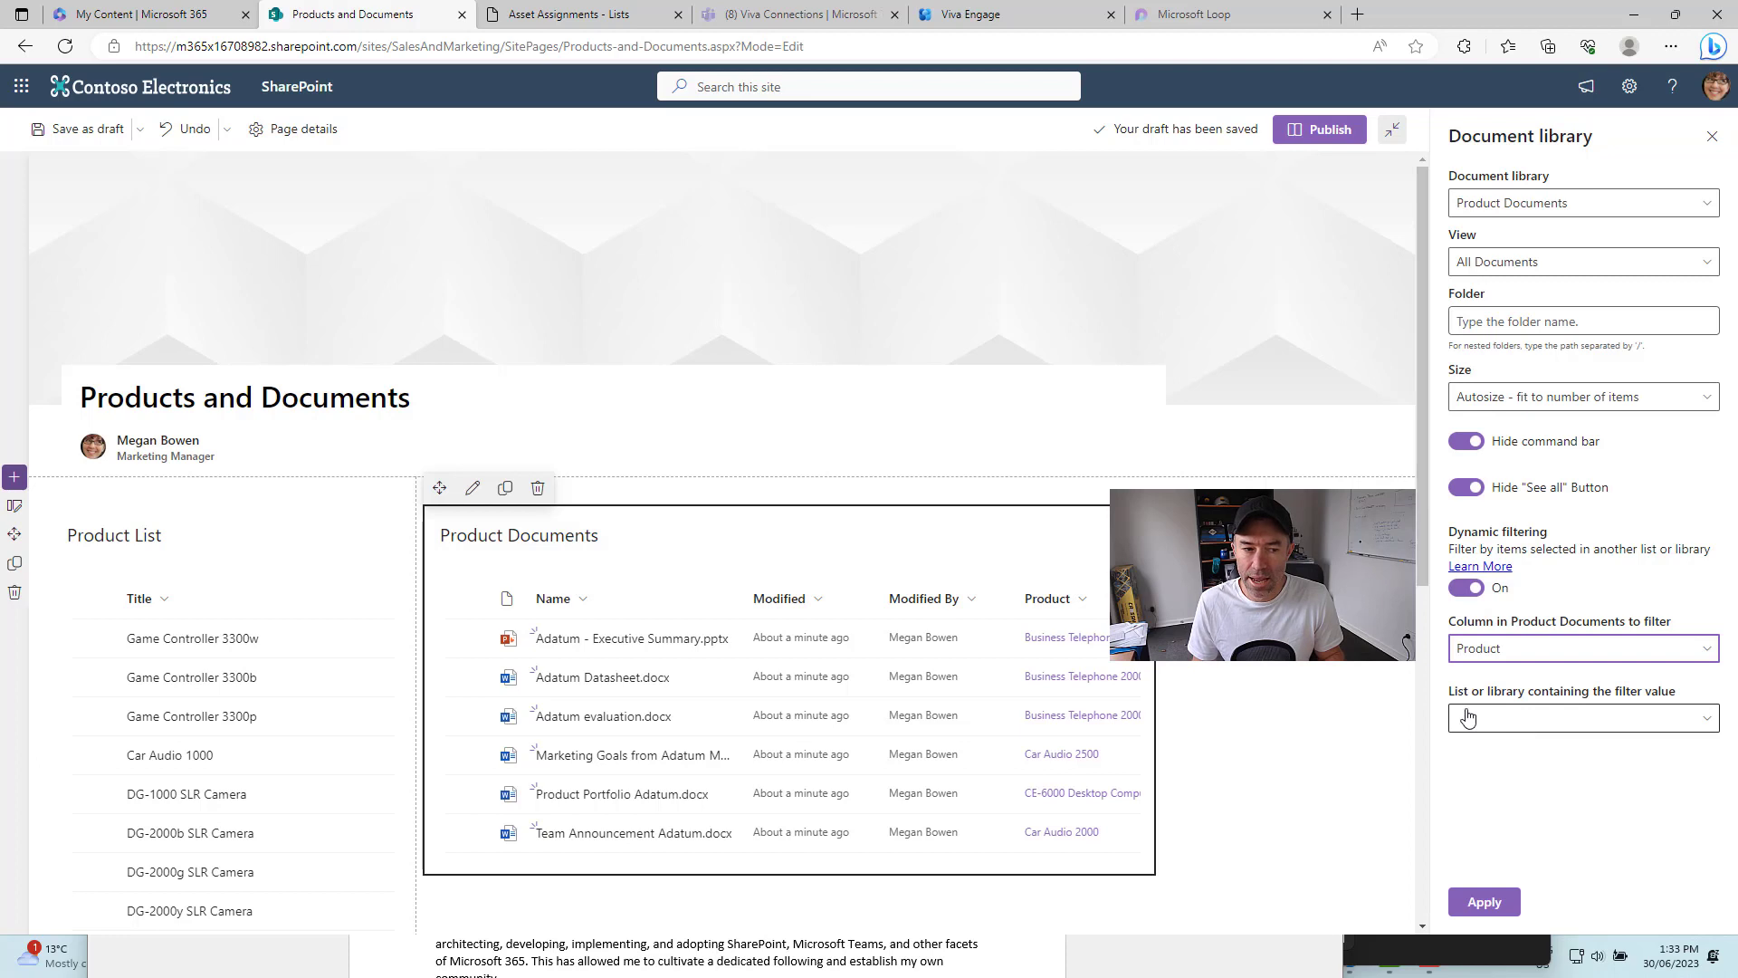
left_click(1551, 724)
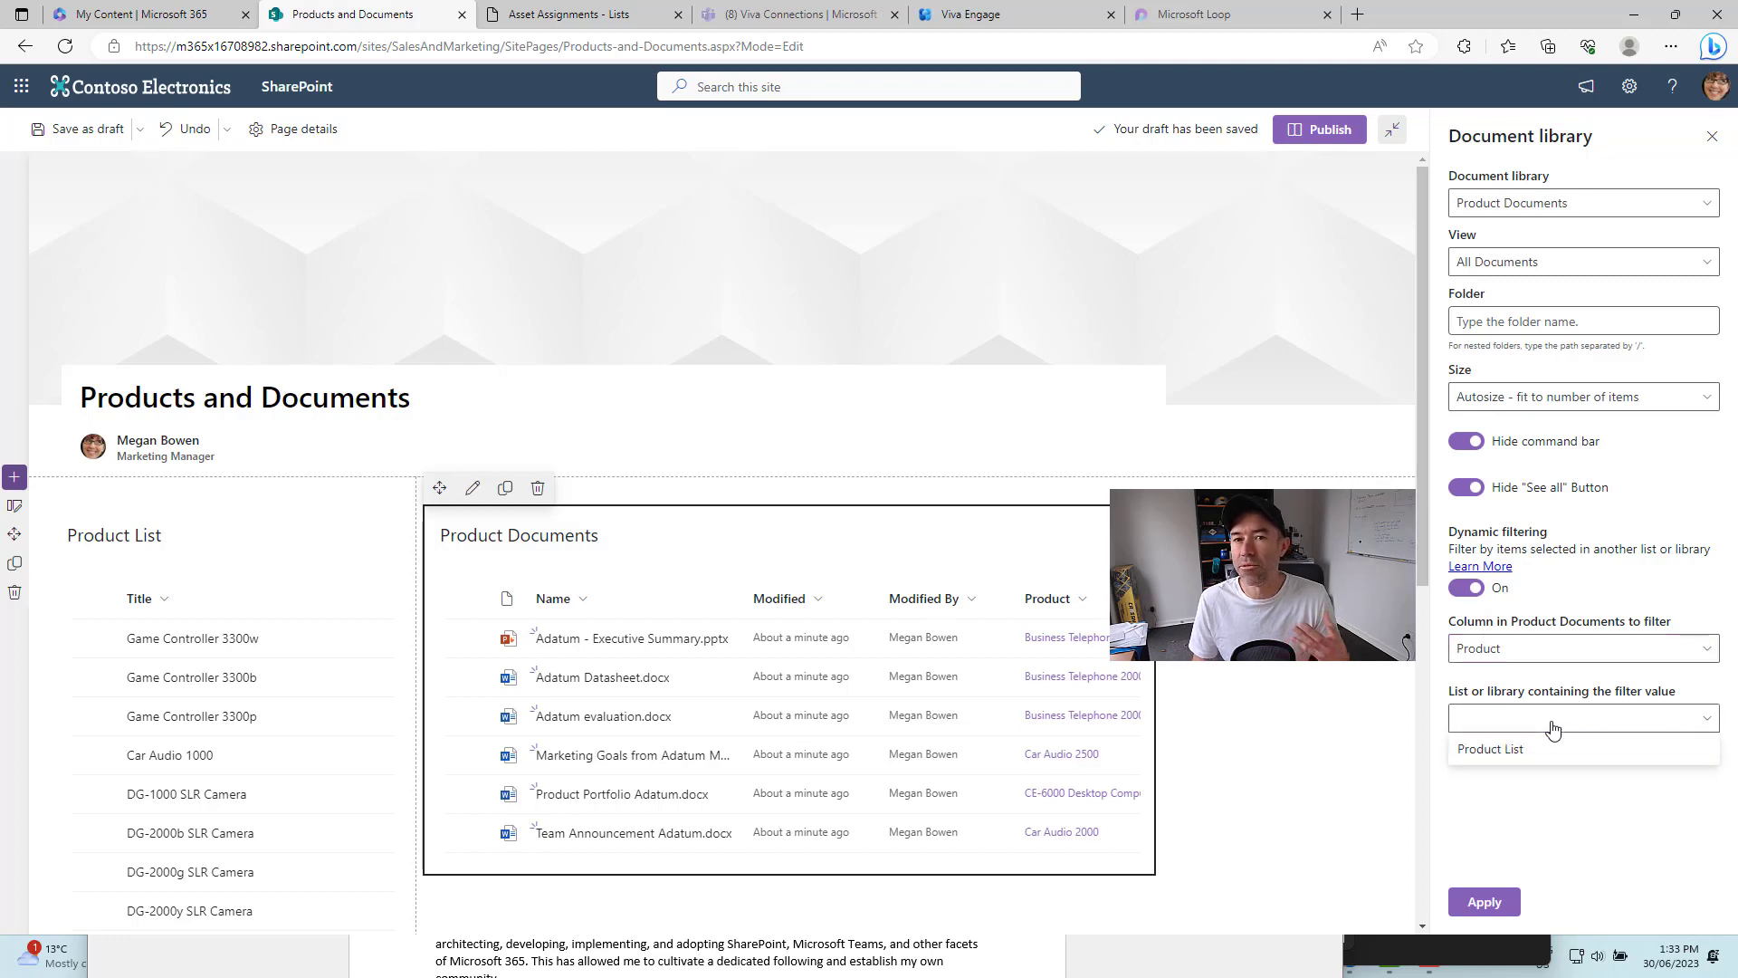
left_click(1508, 749)
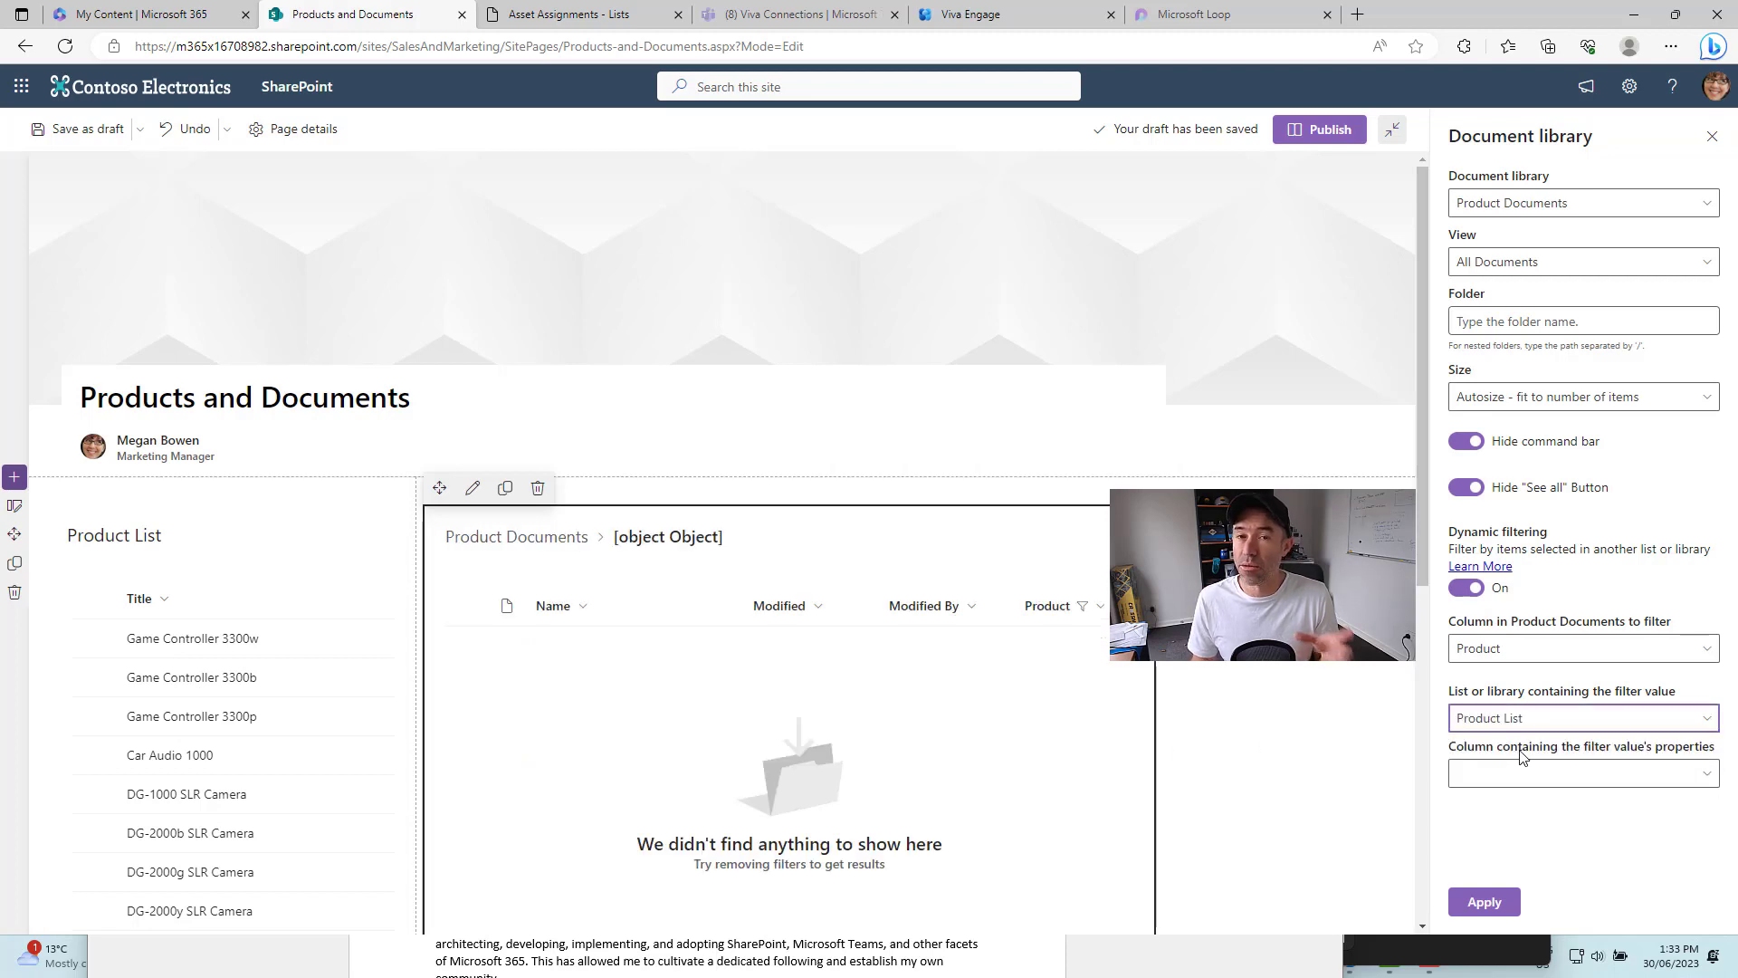
left_click(1521, 775)
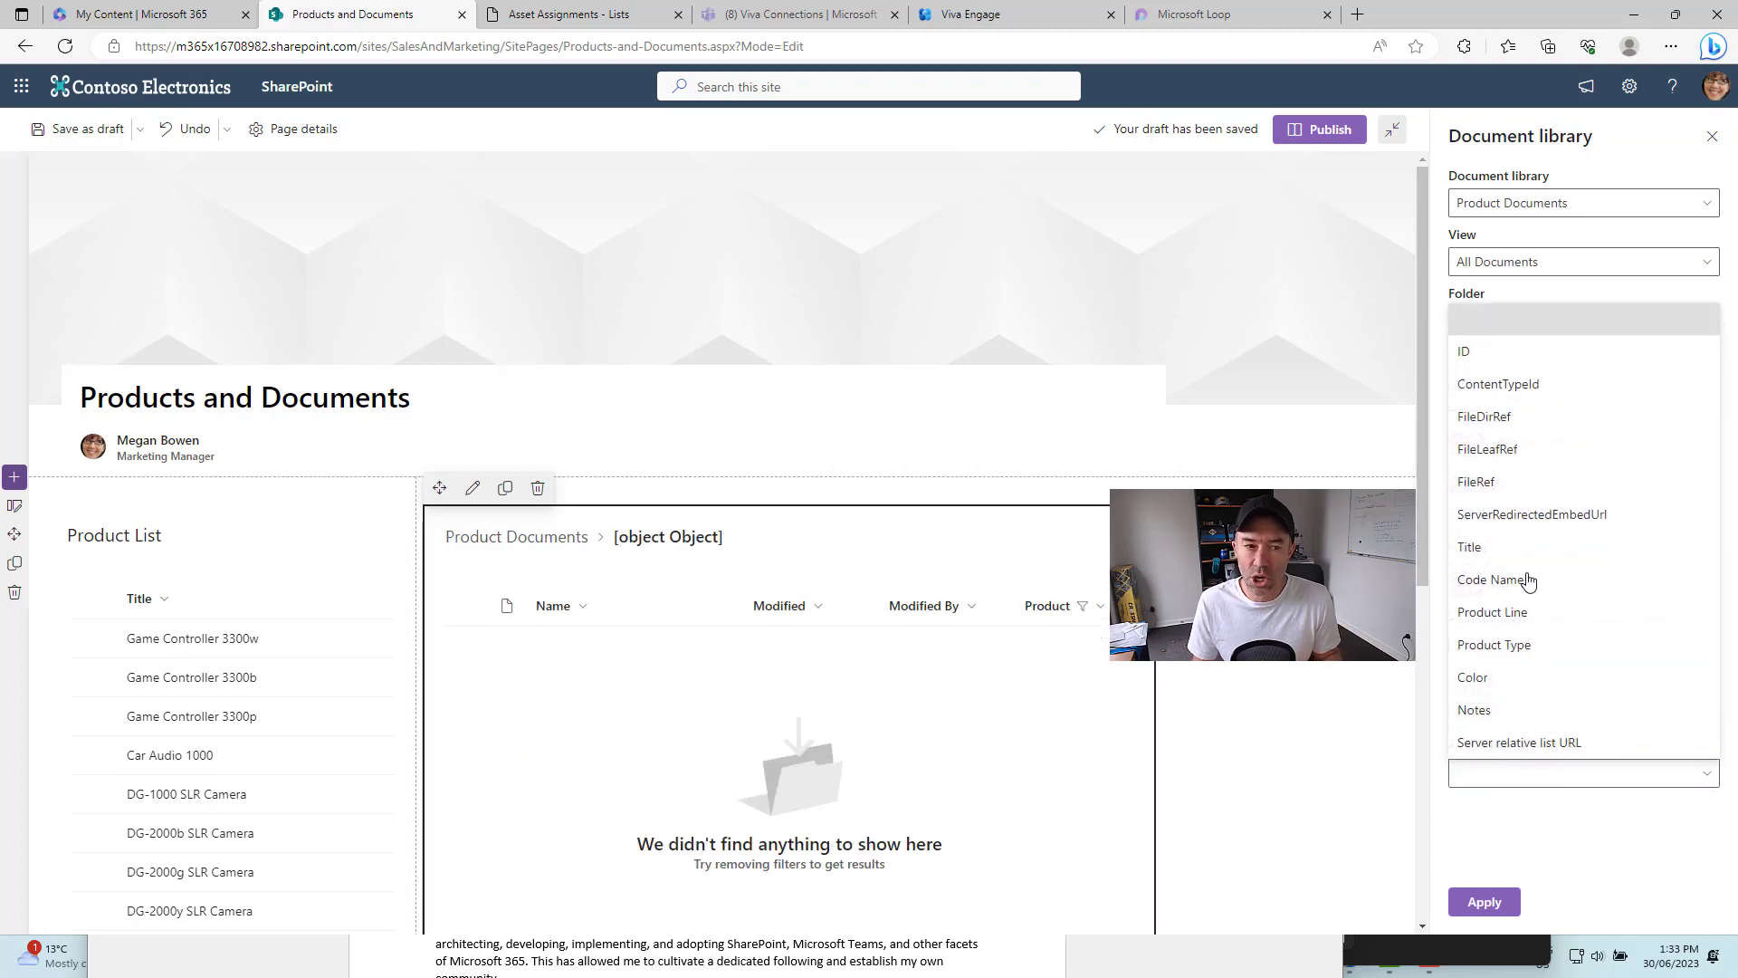
left_click(1511, 563)
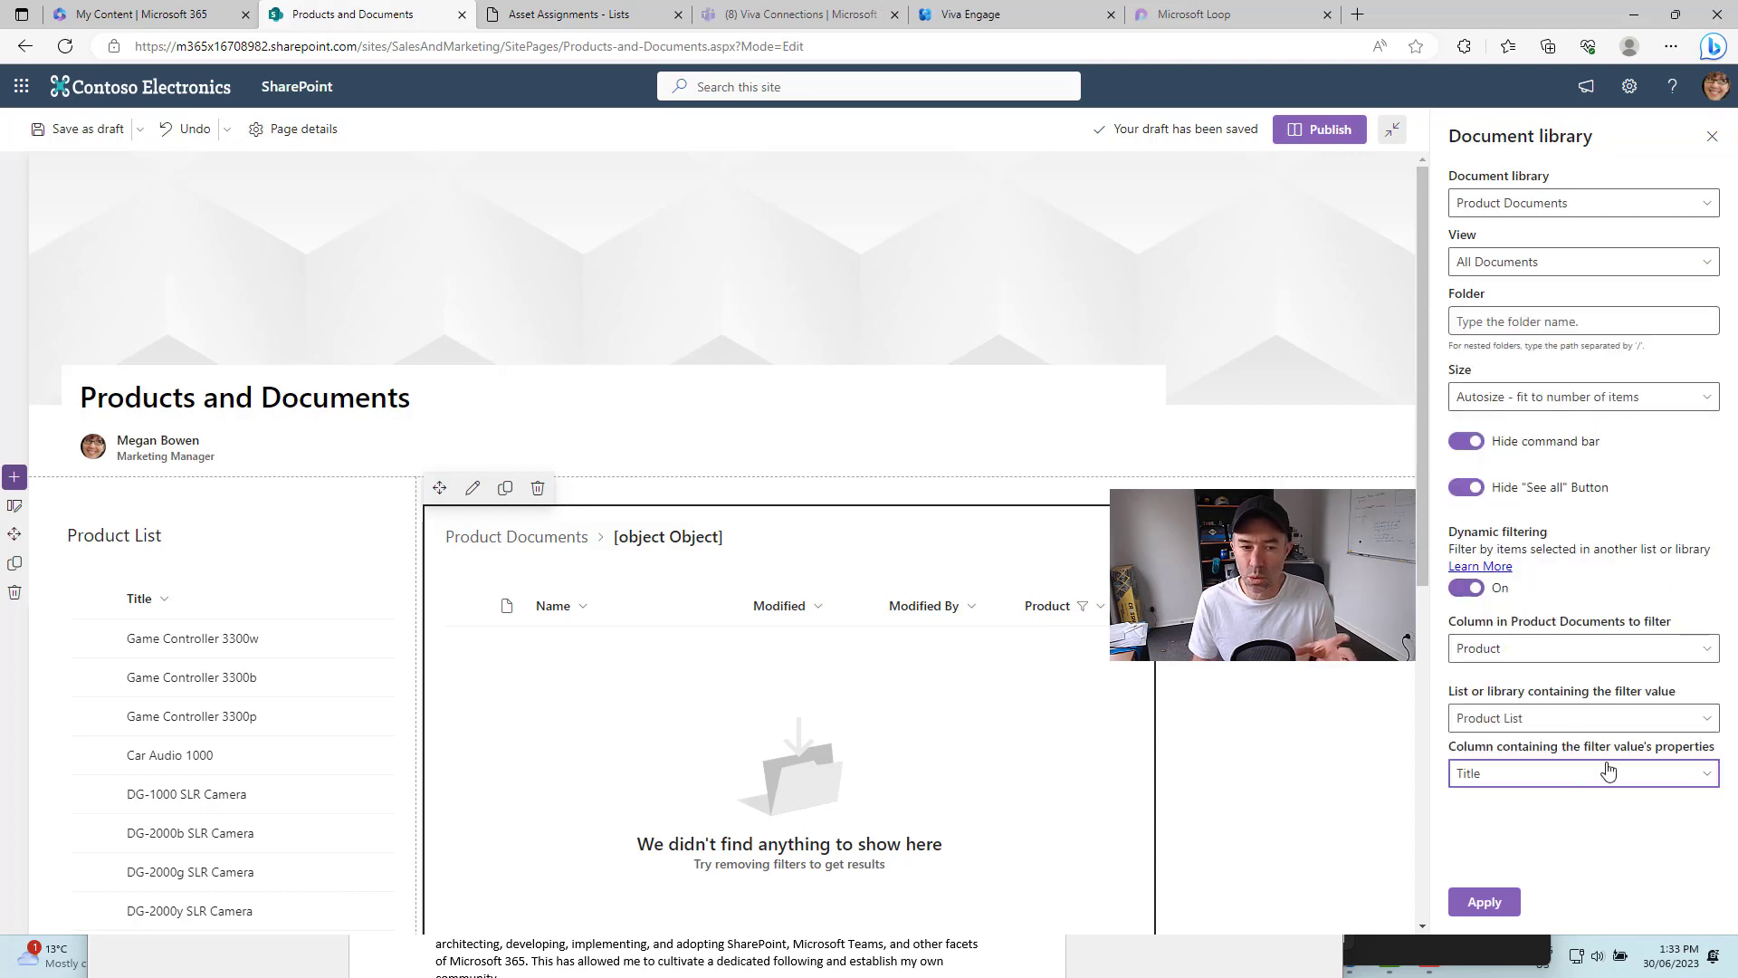
left_click(1502, 906)
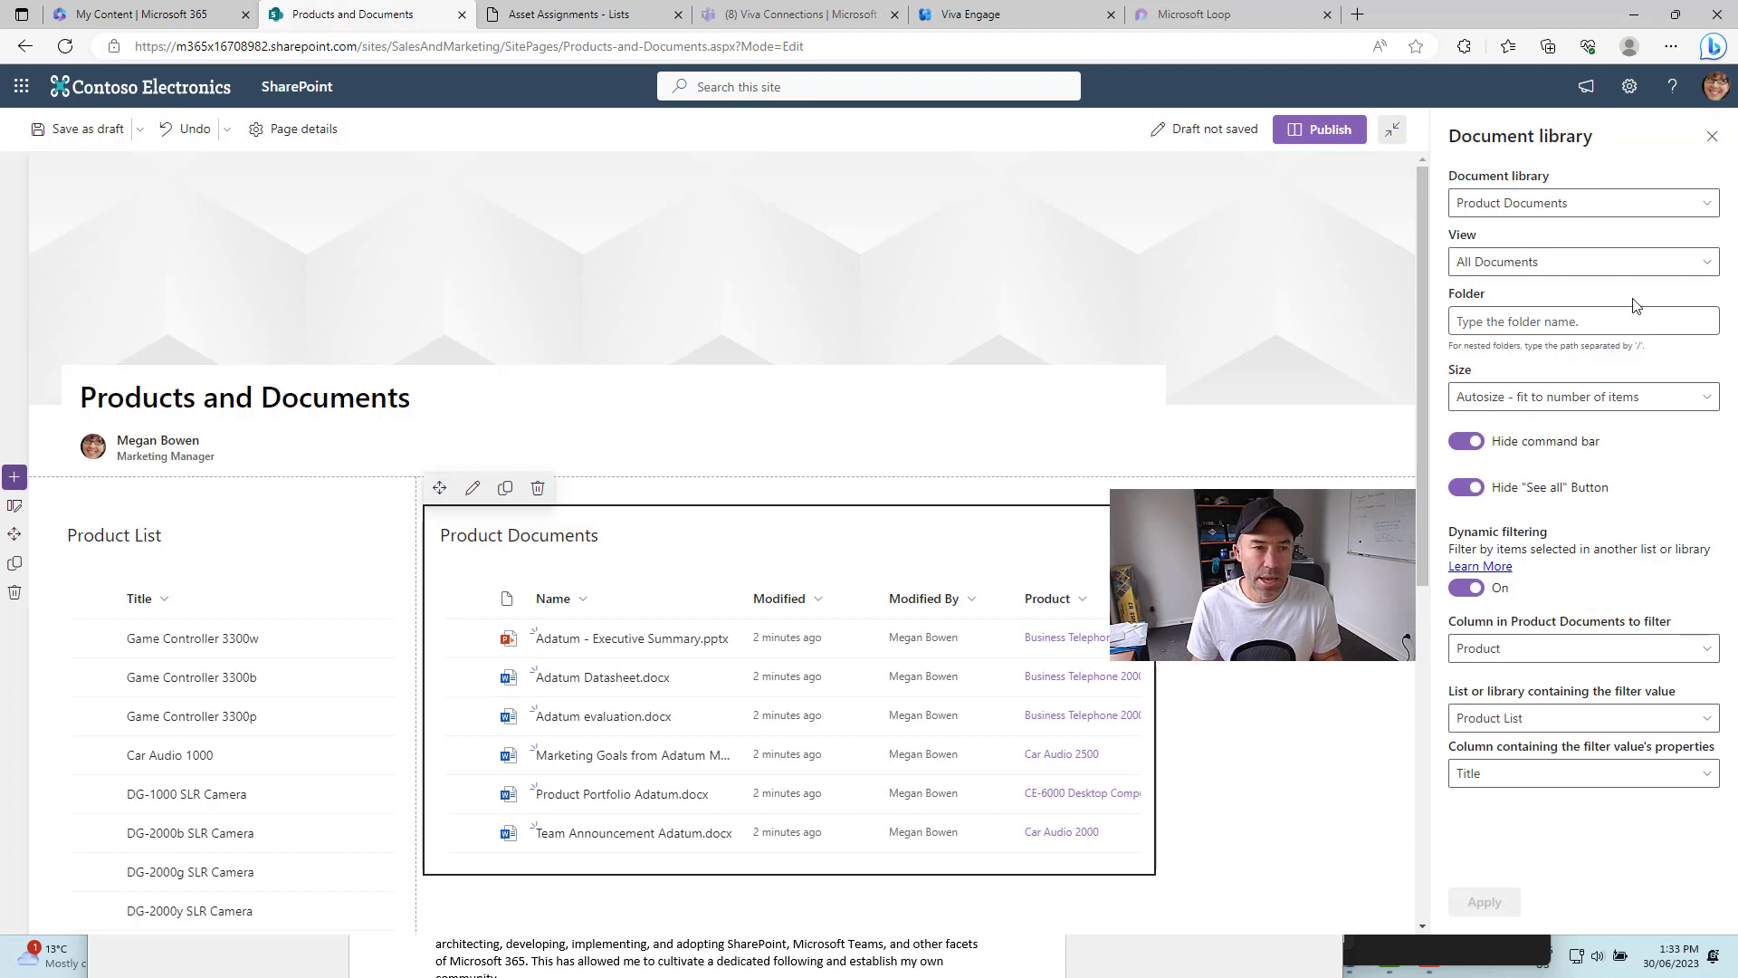
left_click(1711, 143)
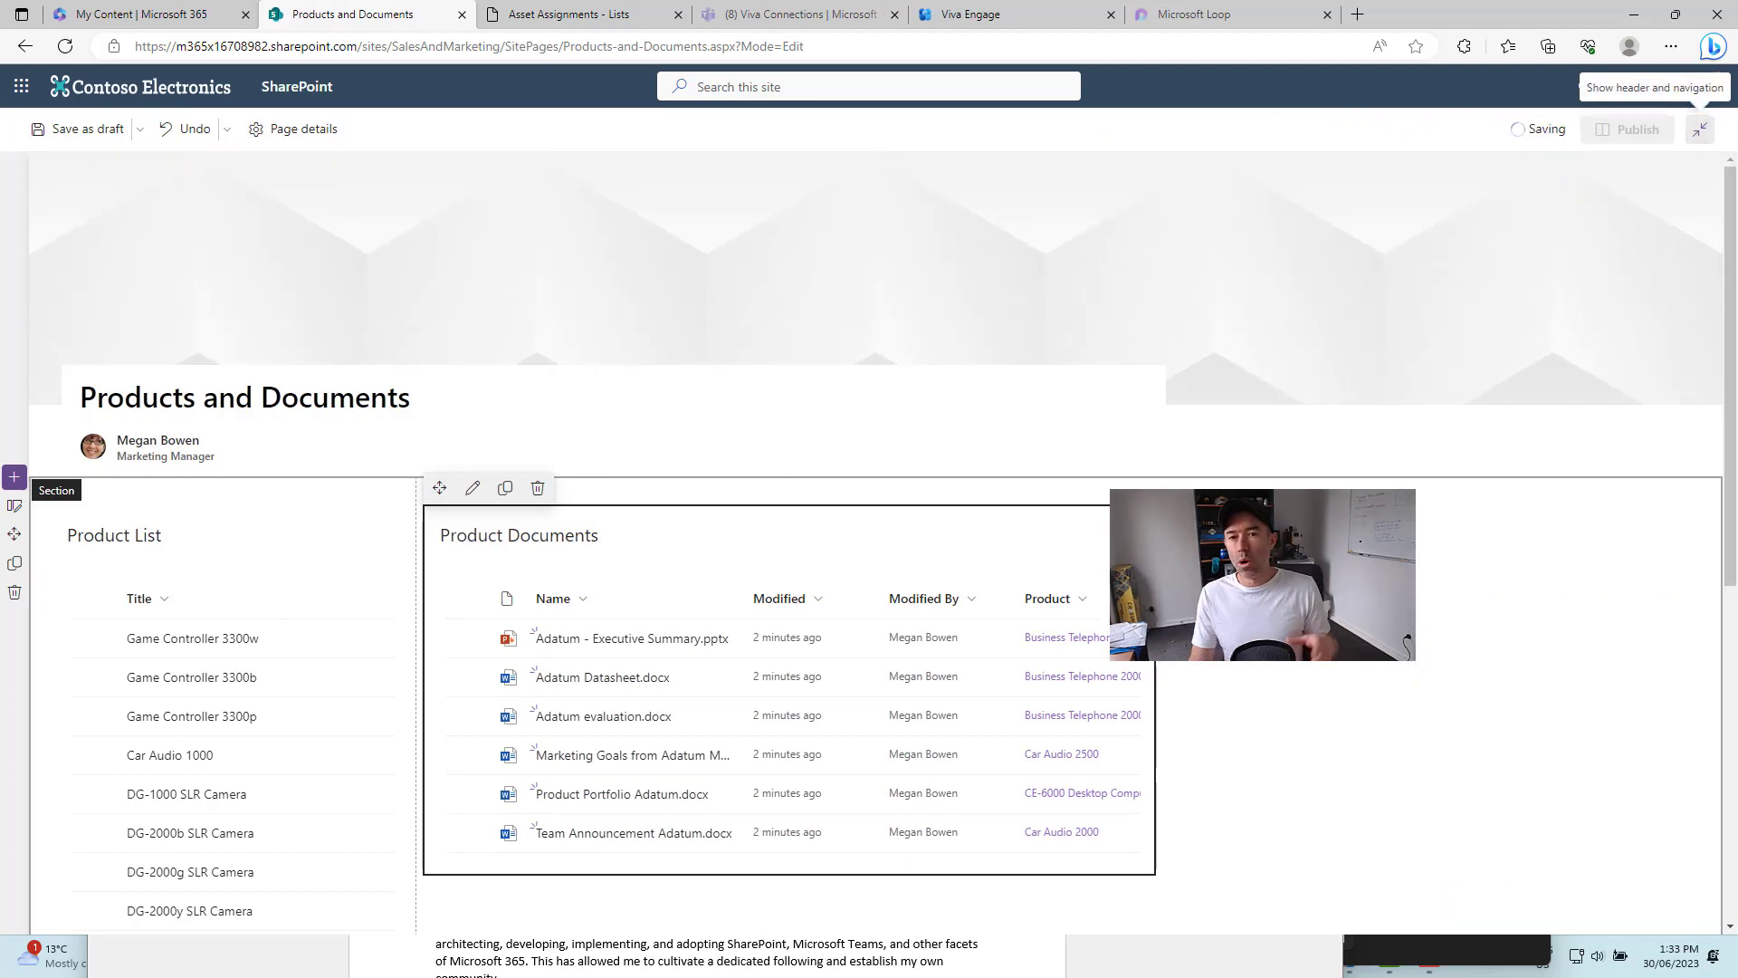
- Publish the Products and Documents page, dismiss the sharing suggestions, and hide the site header
left_click(1629, 128)
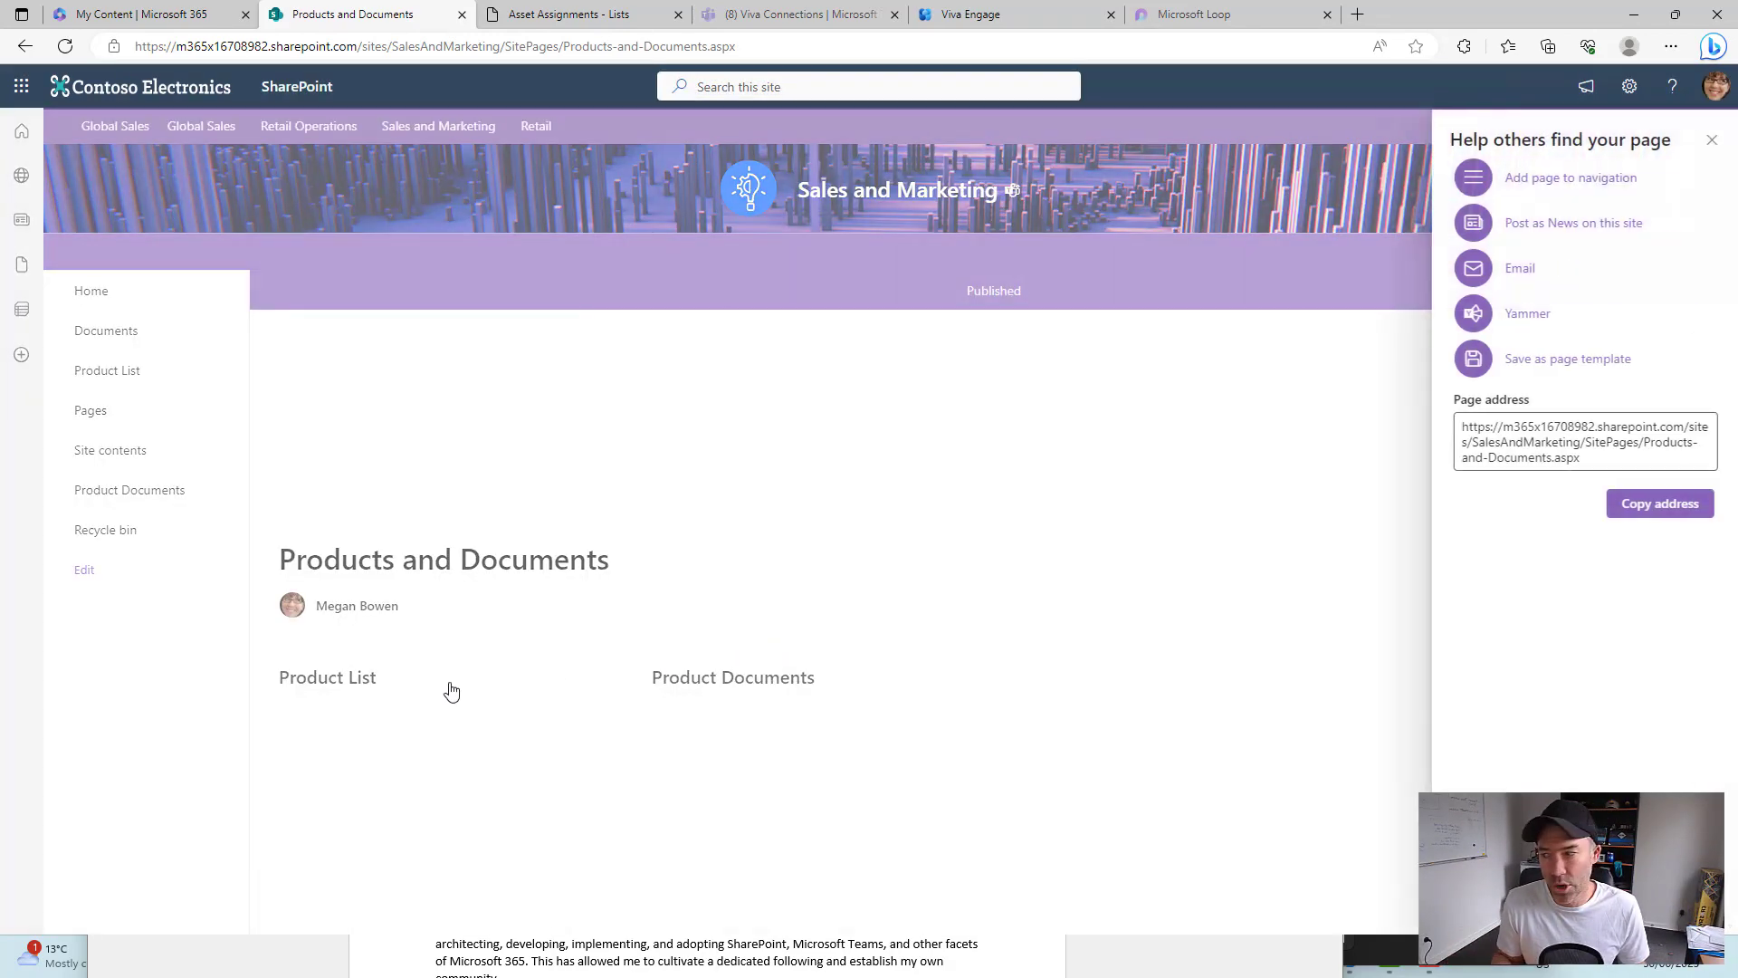
left_click(1710, 140)
left_click(1698, 295)
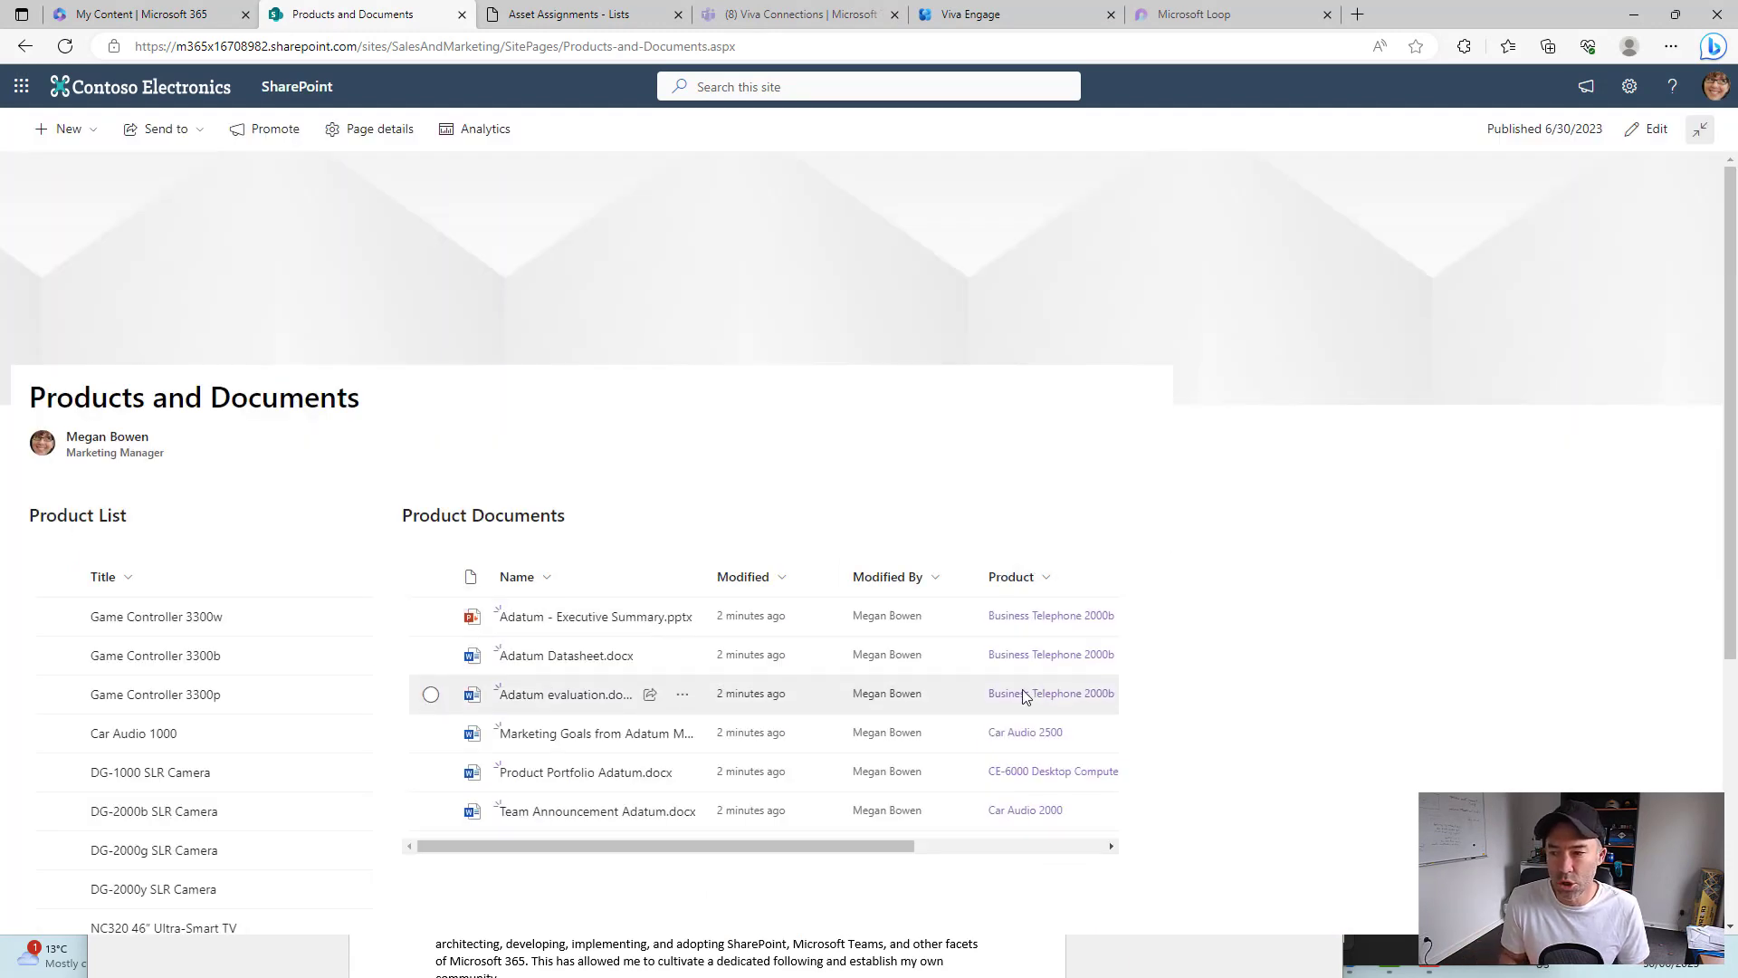
- Sort Product List titles A to Z
left_click(127, 579)
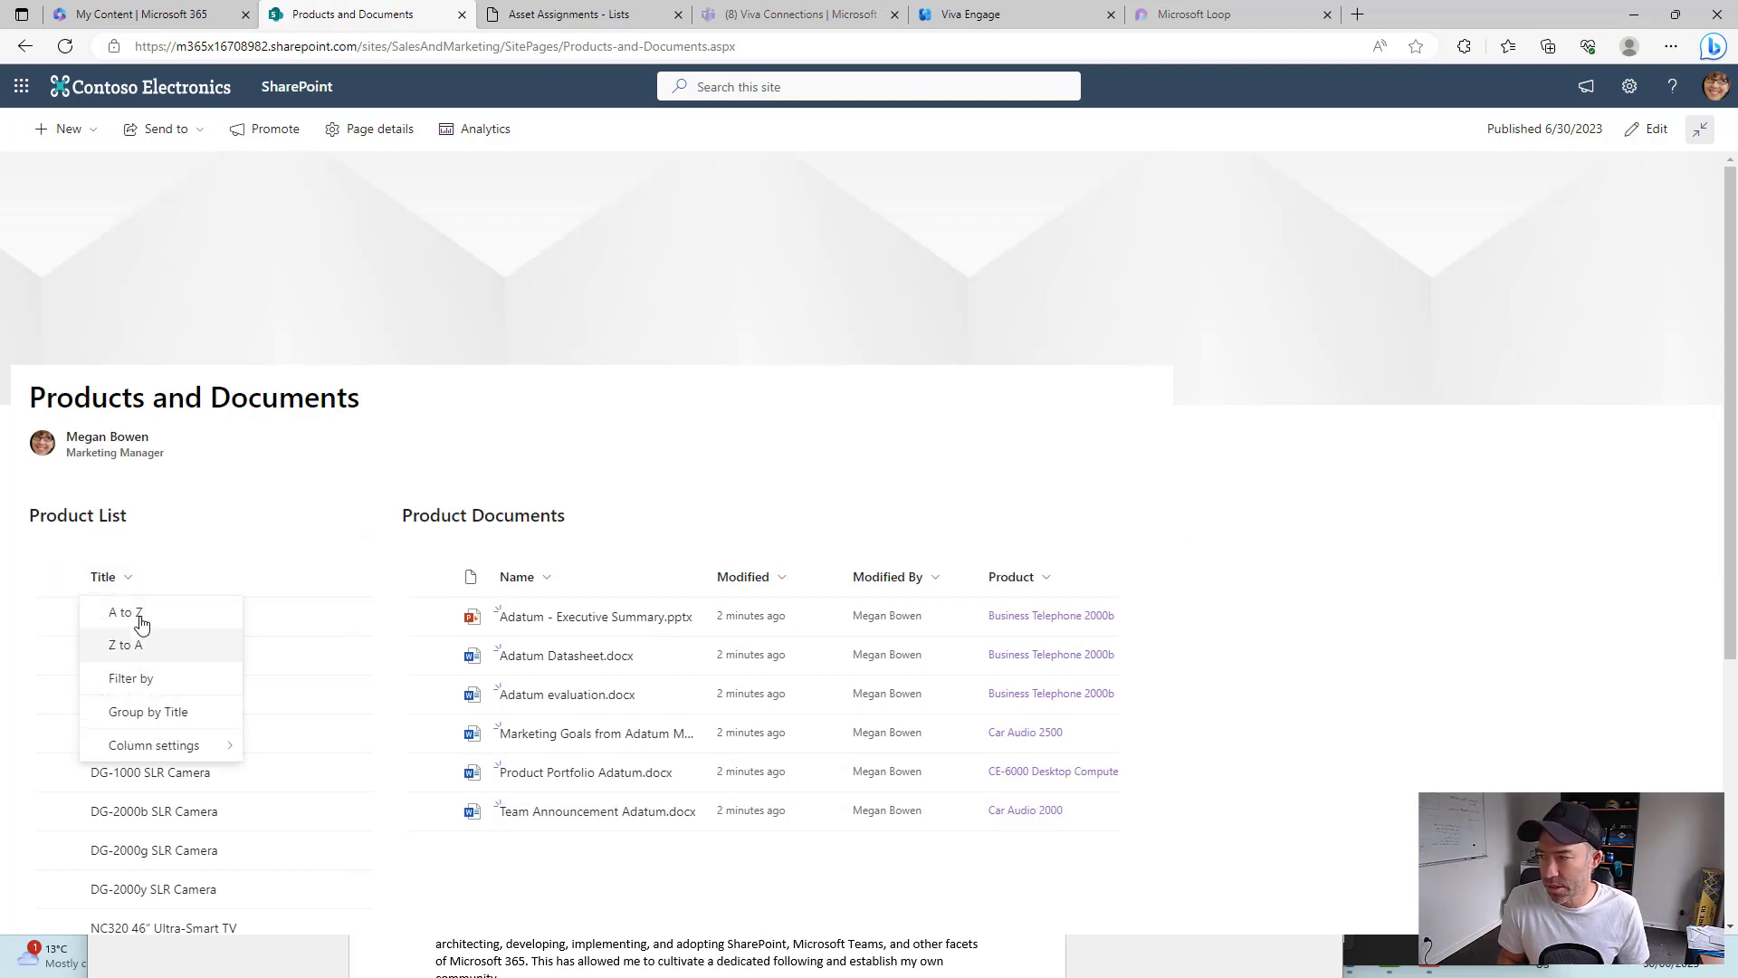
left_click(141, 619)
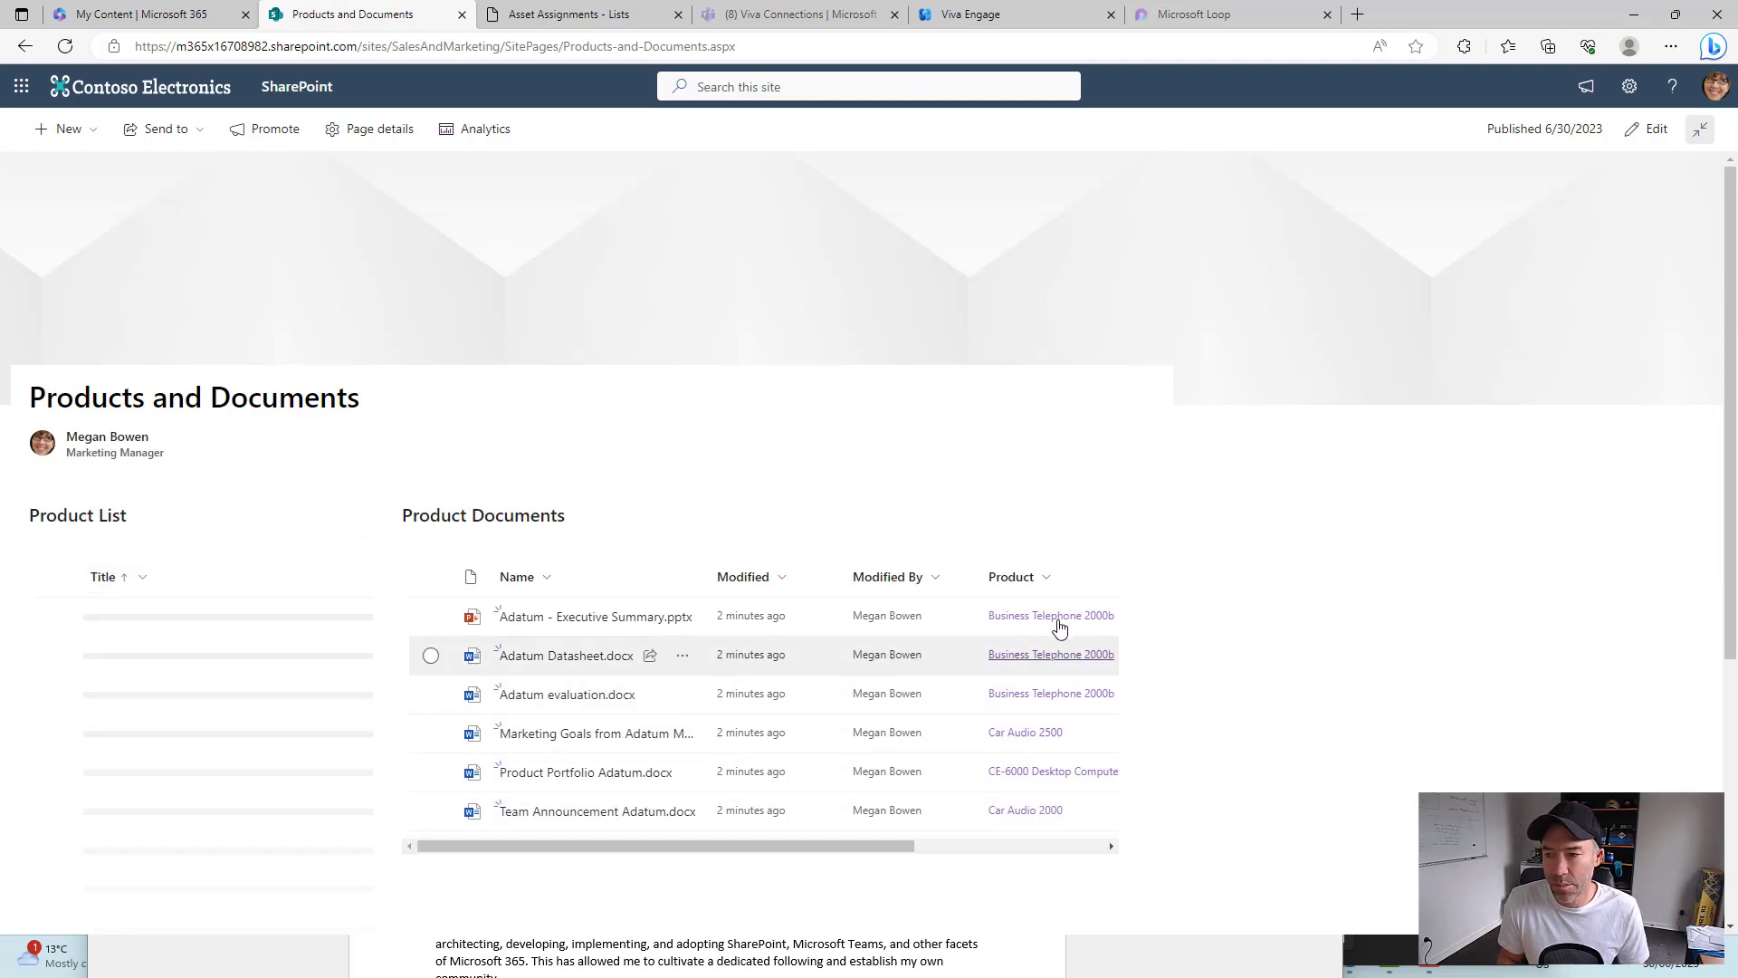
scroll(272, 698, "down", 2)
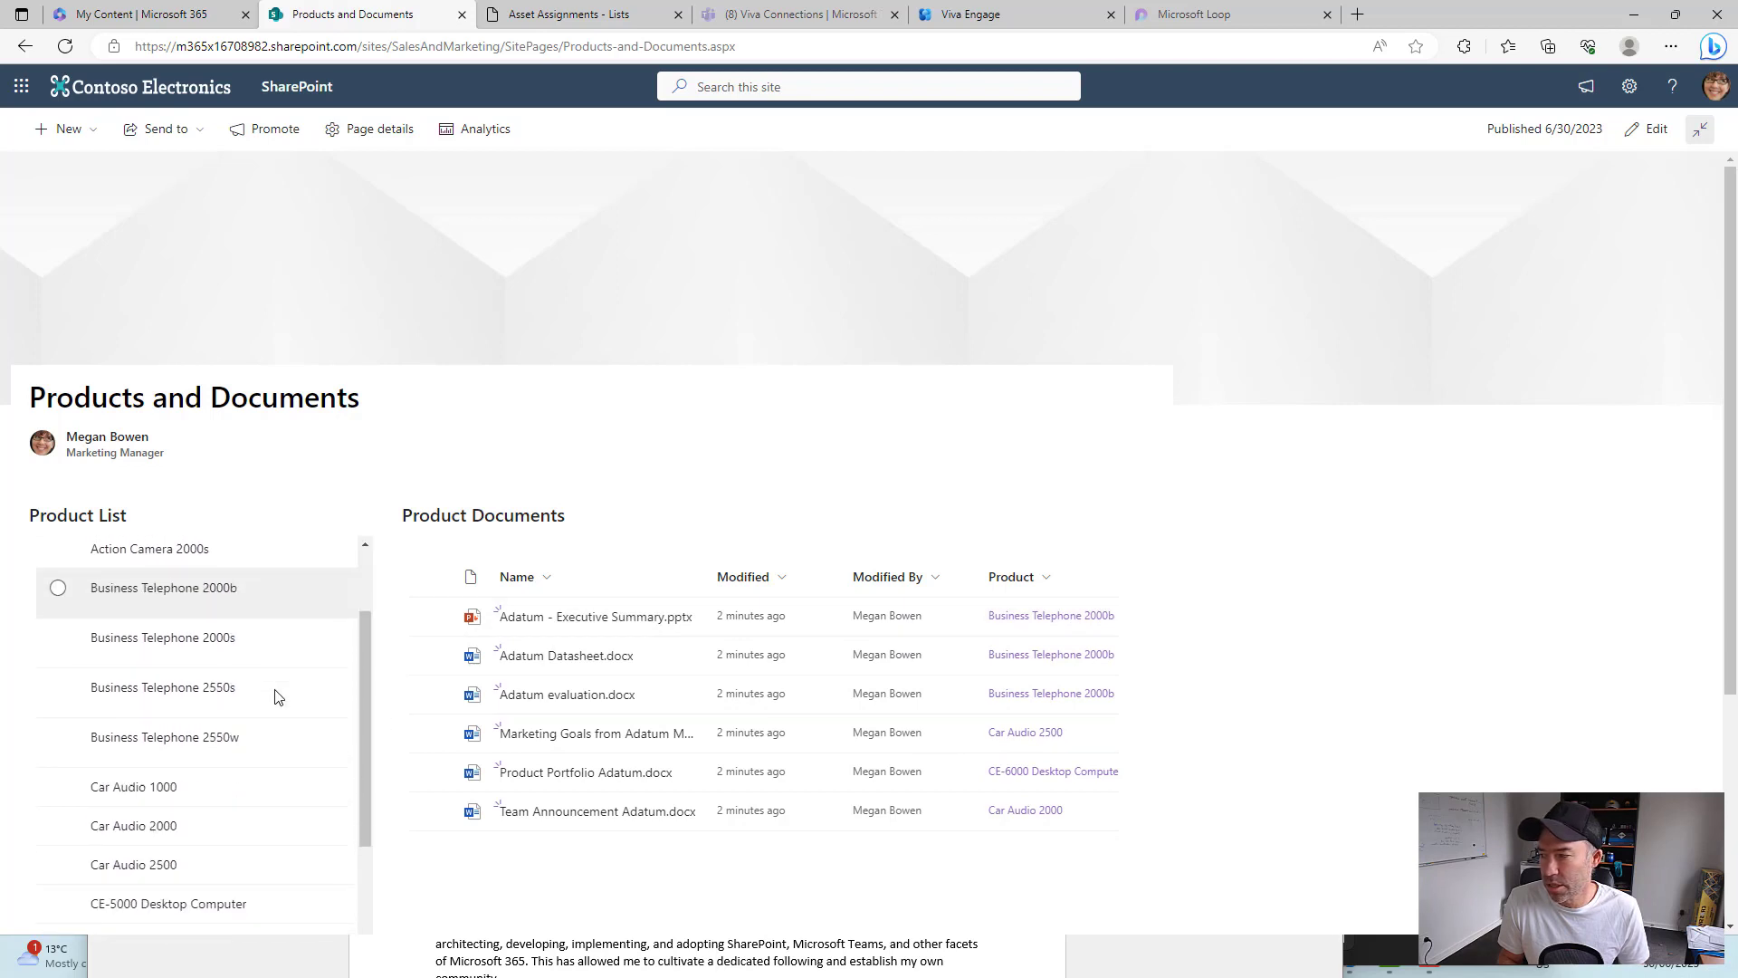
- Try Business Telephone 2000b as a filter, clear it, and pick Car Audio 2500 instead
left_click(58, 565)
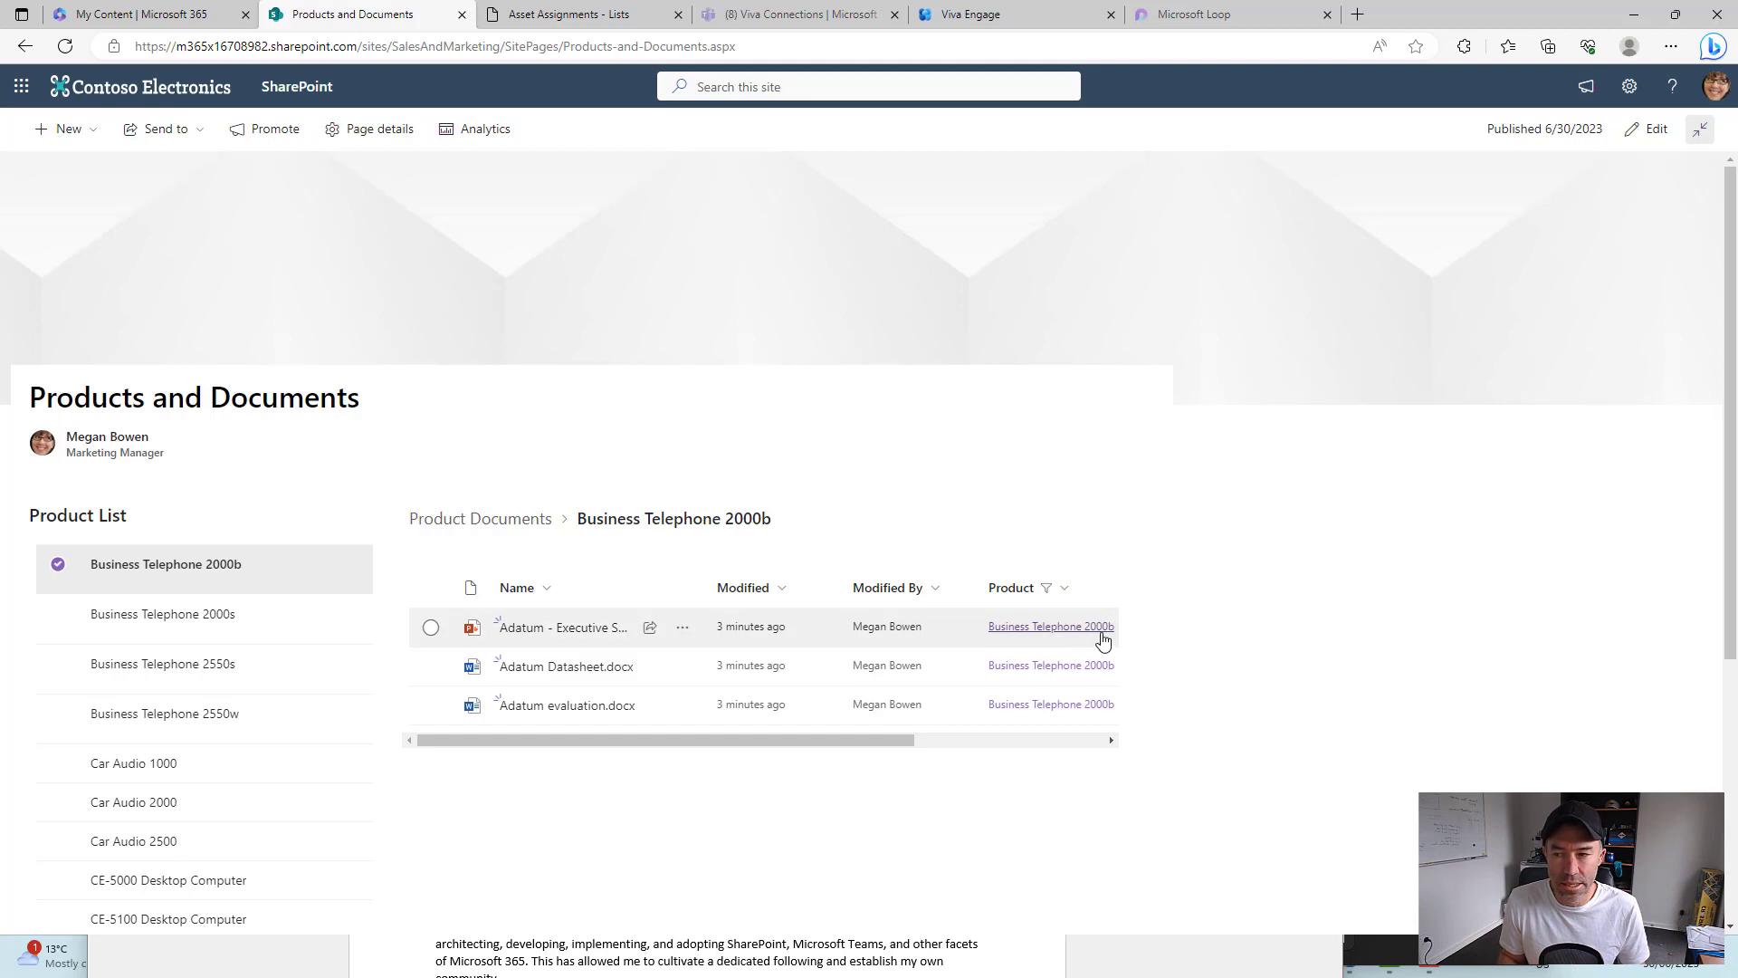
left_click(86, 571)
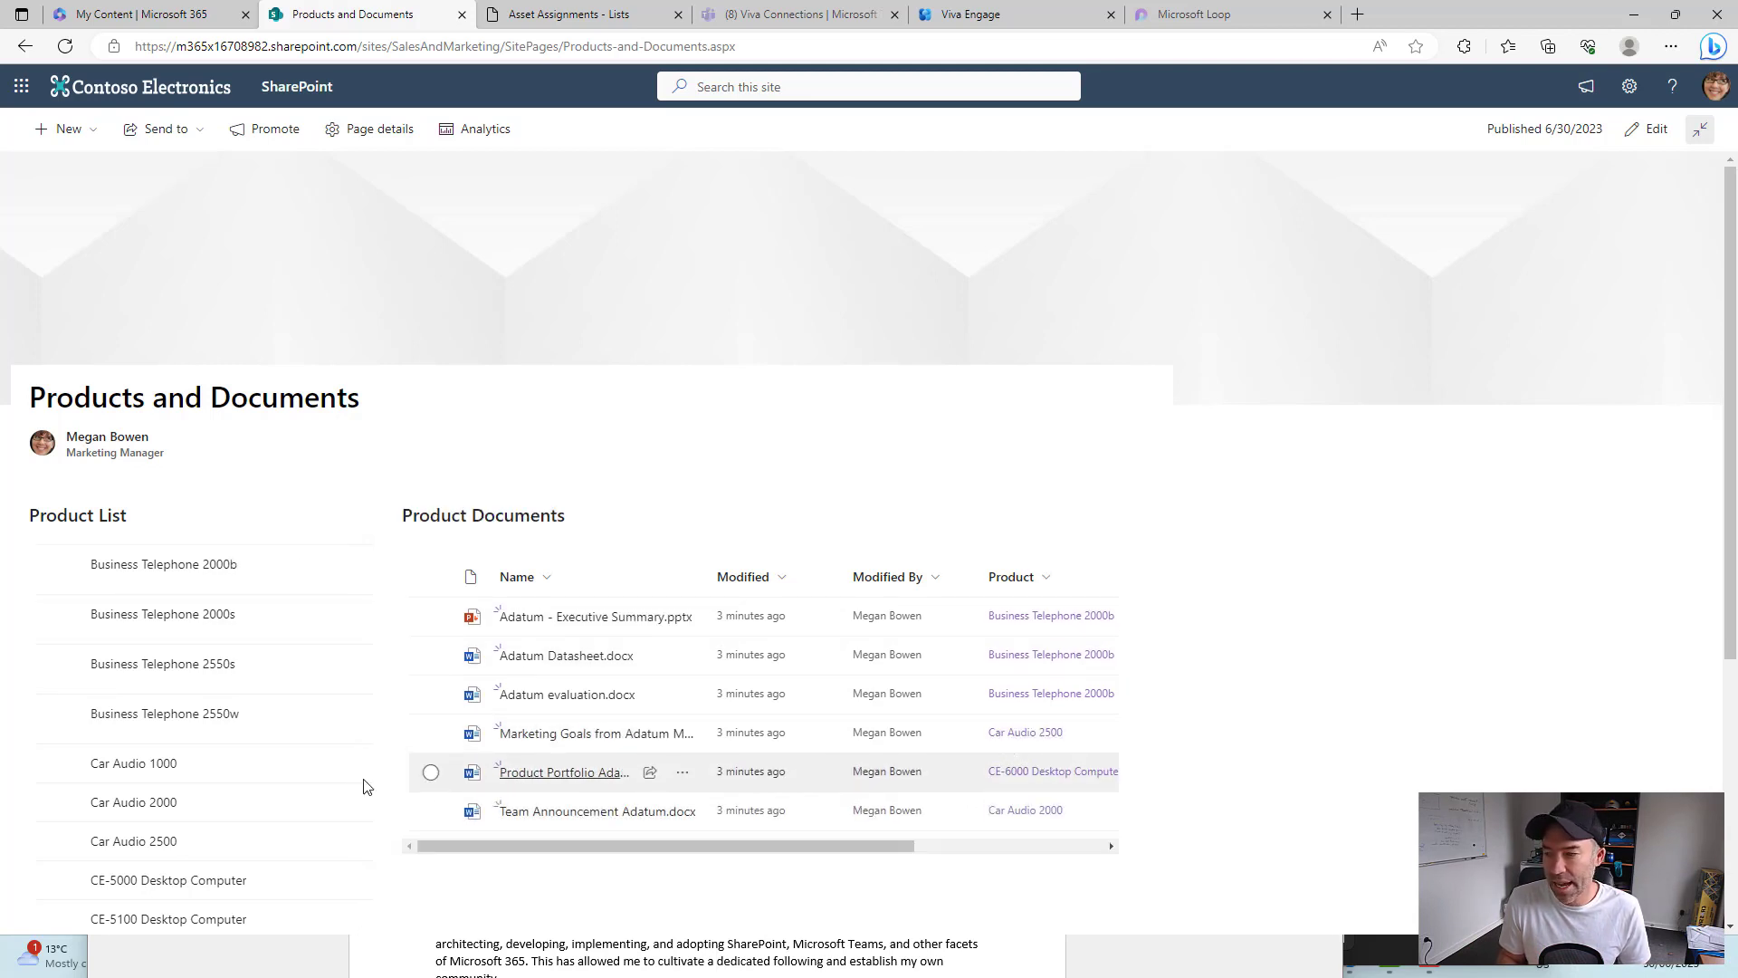
left_click(59, 849)
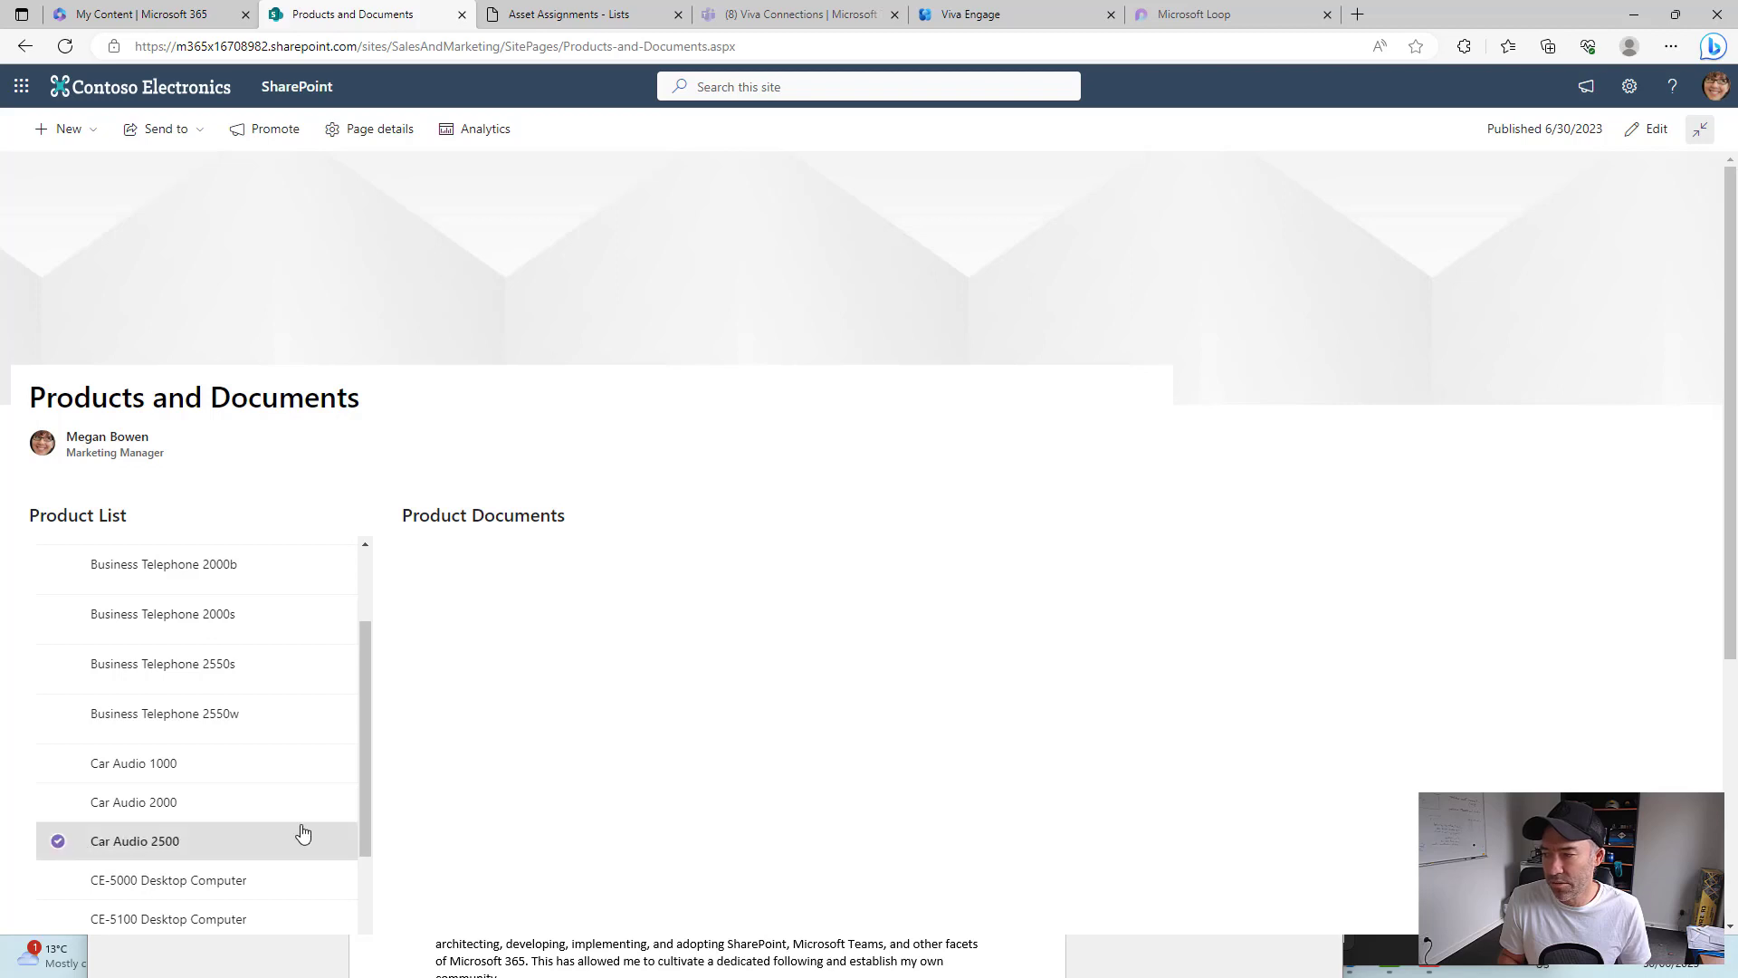